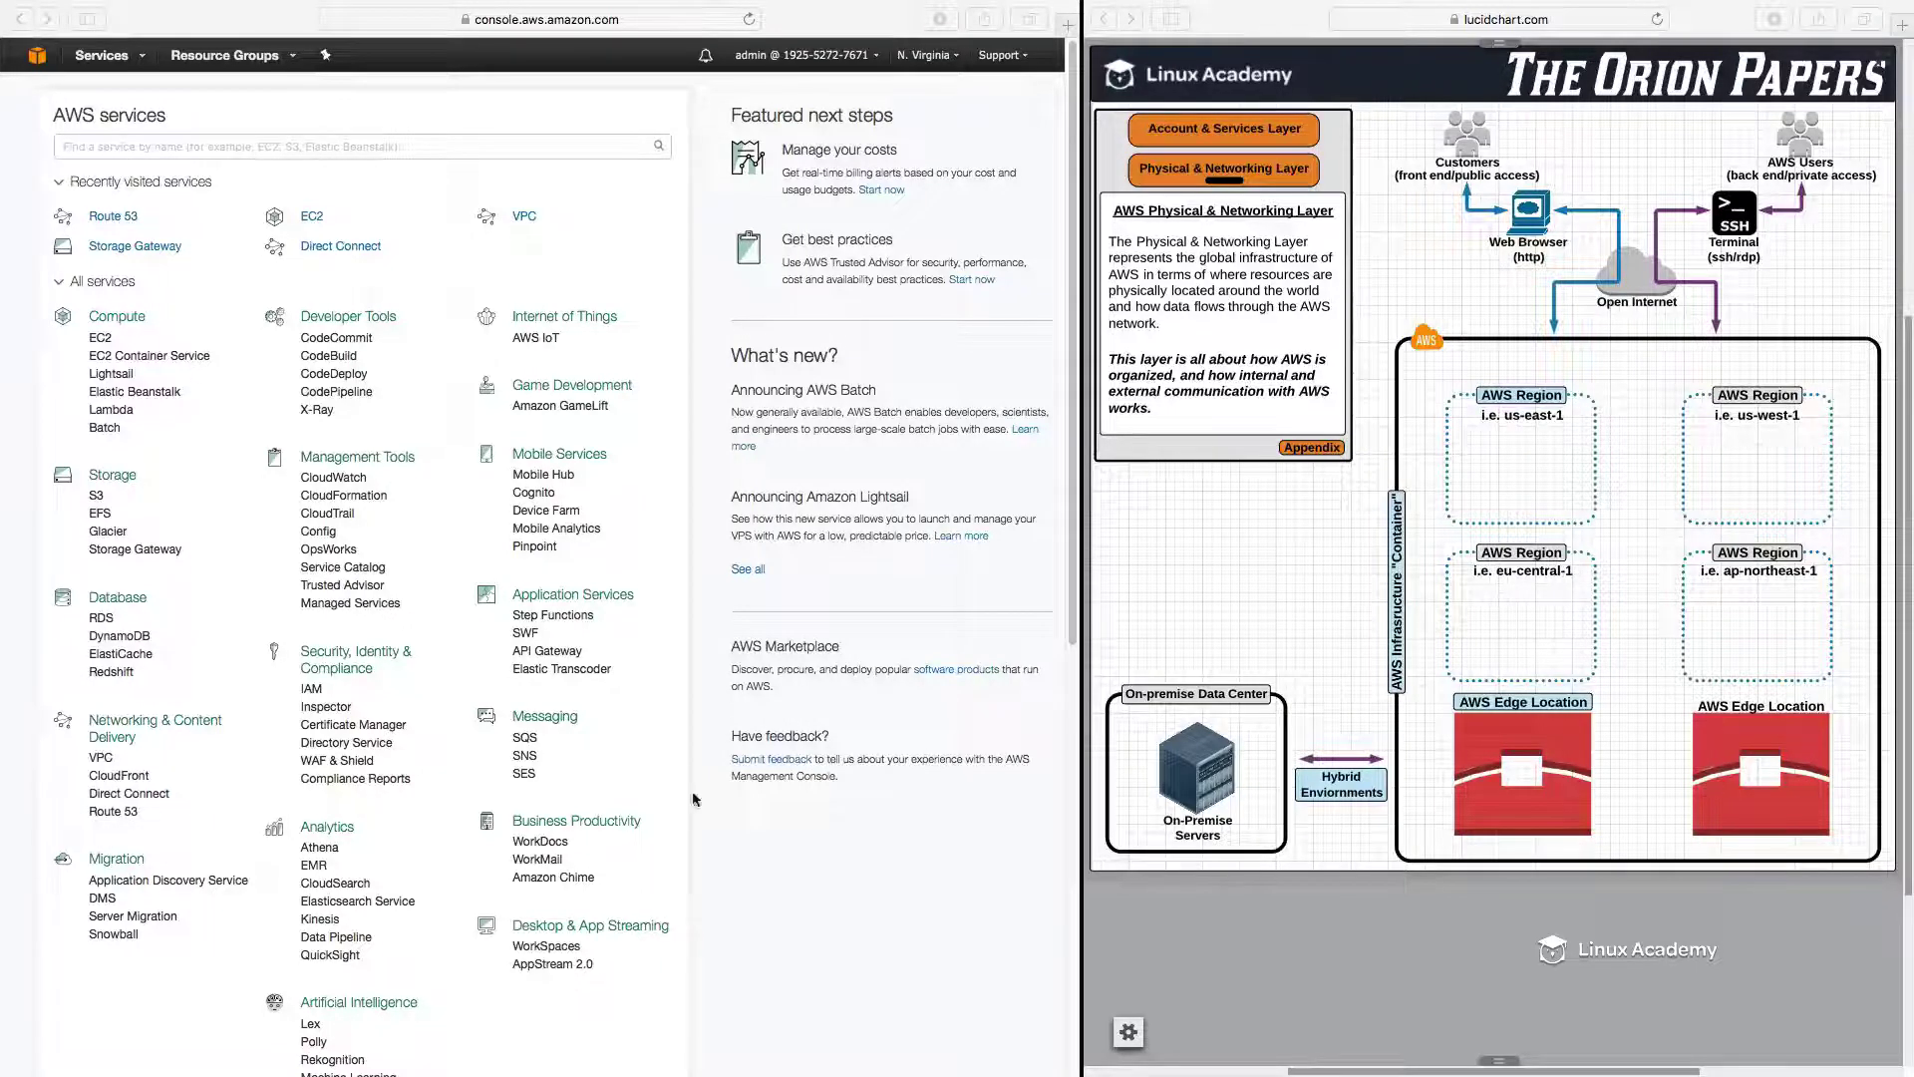
# Step: Drill through the diagram's us-east-1 region to the Route 53 Essentials notes, and open Route 53 in the AWS console
pyautogui.click(1540, 401)
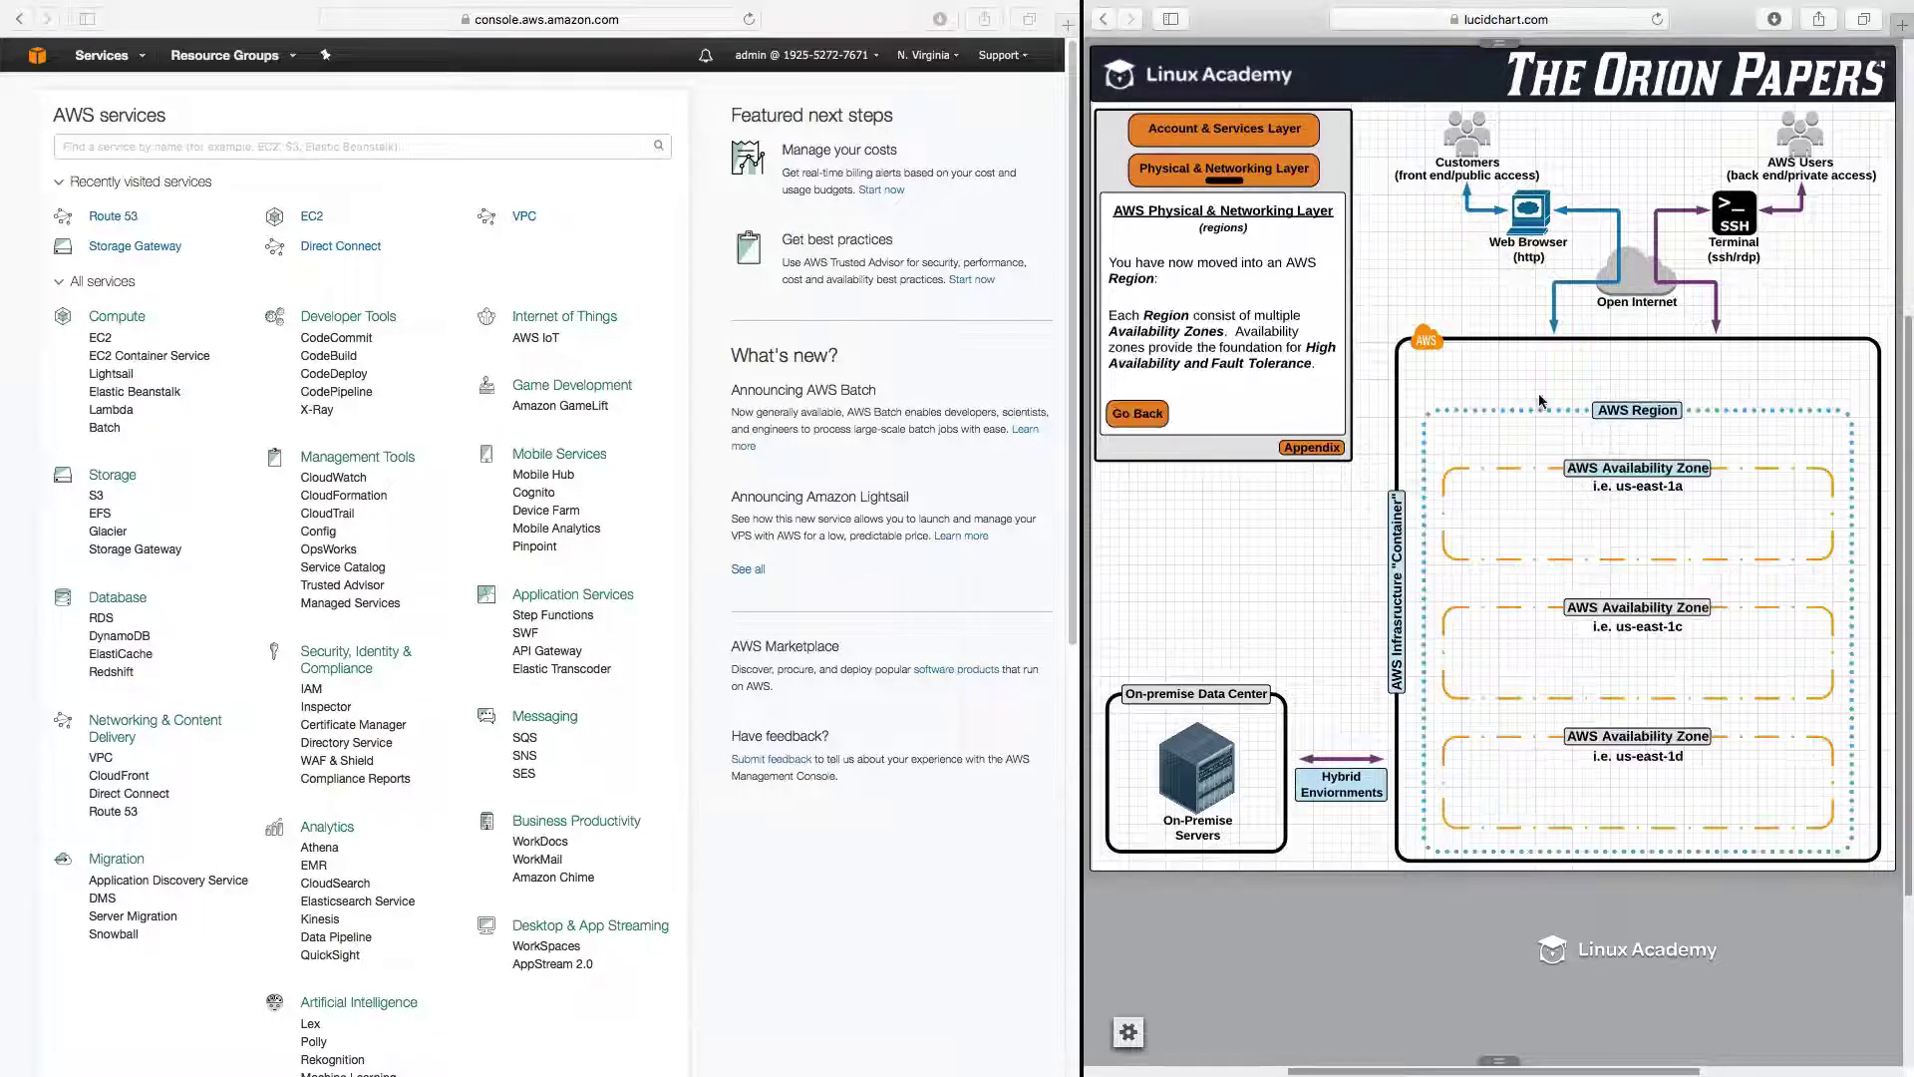
pyautogui.click(1613, 473)
pyautogui.click(1517, 448)
pyautogui.click(1517, 448)
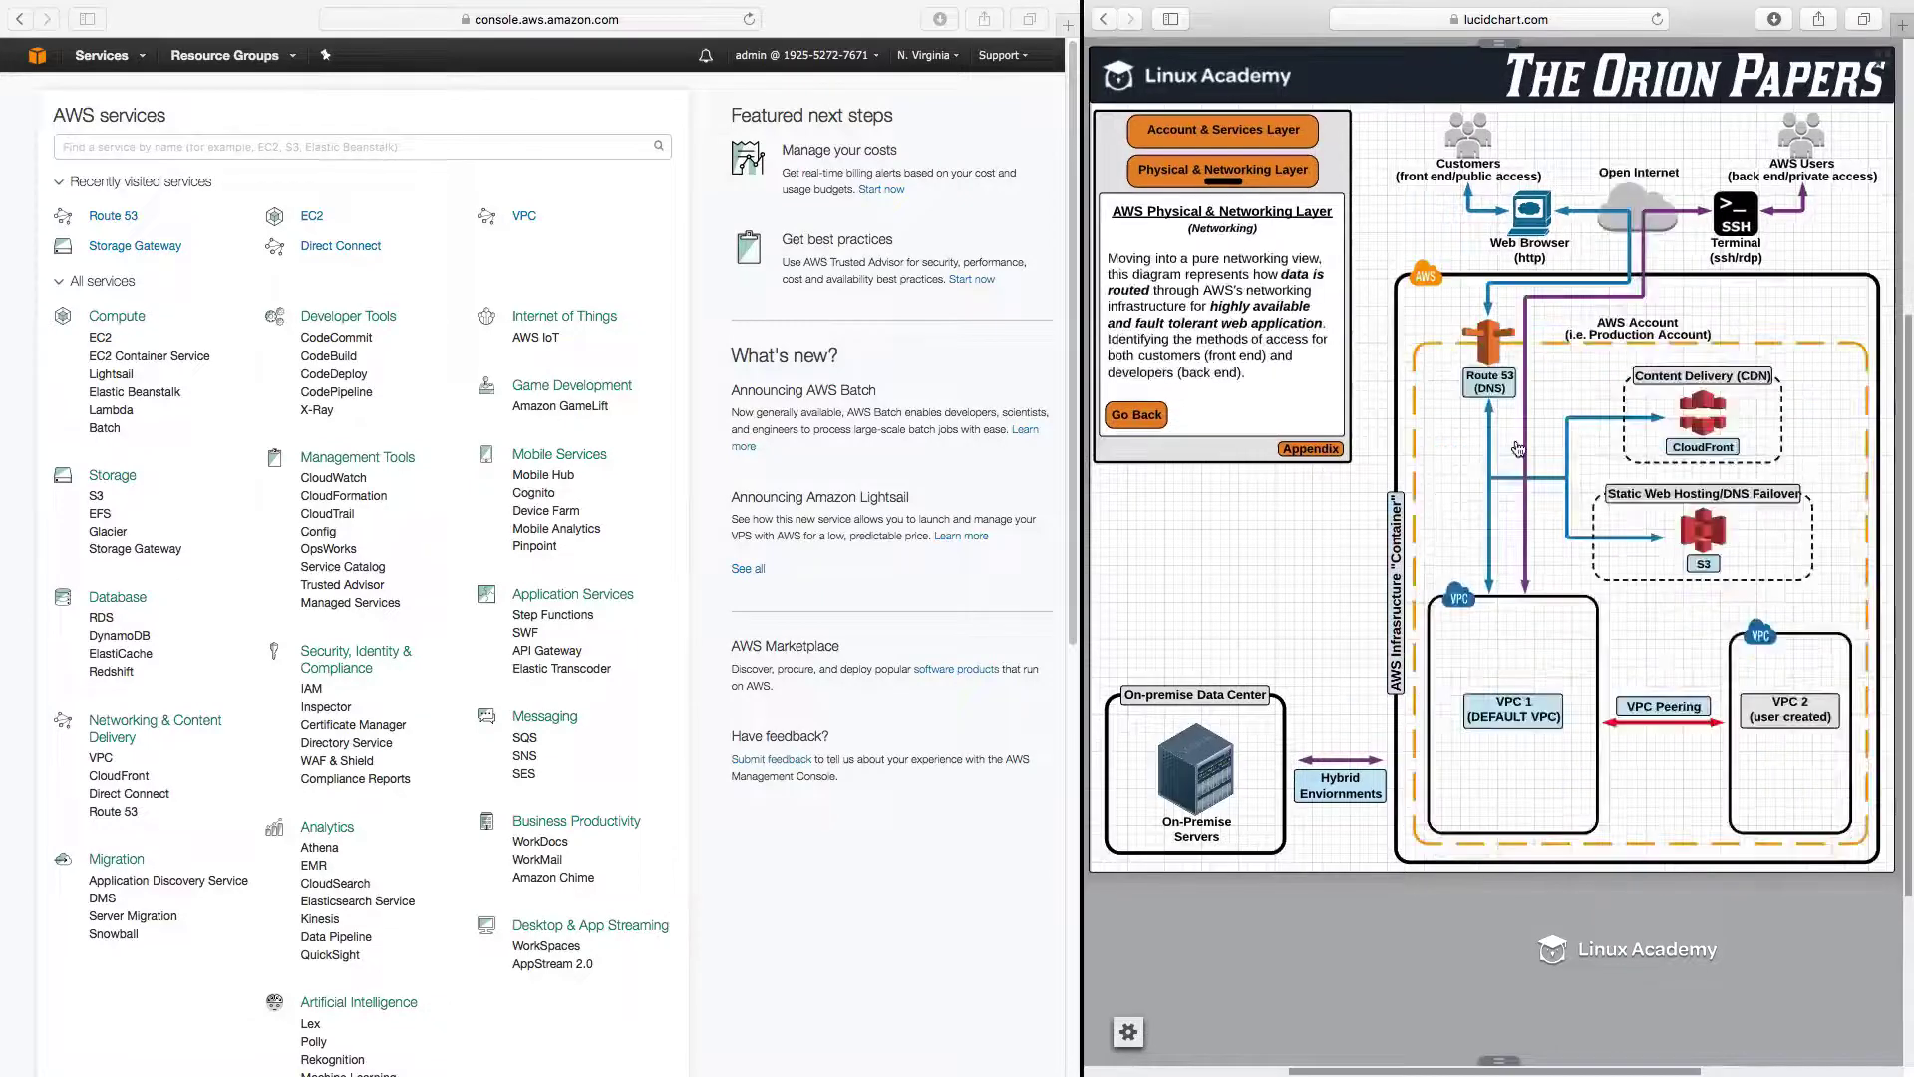
pyautogui.click(1495, 389)
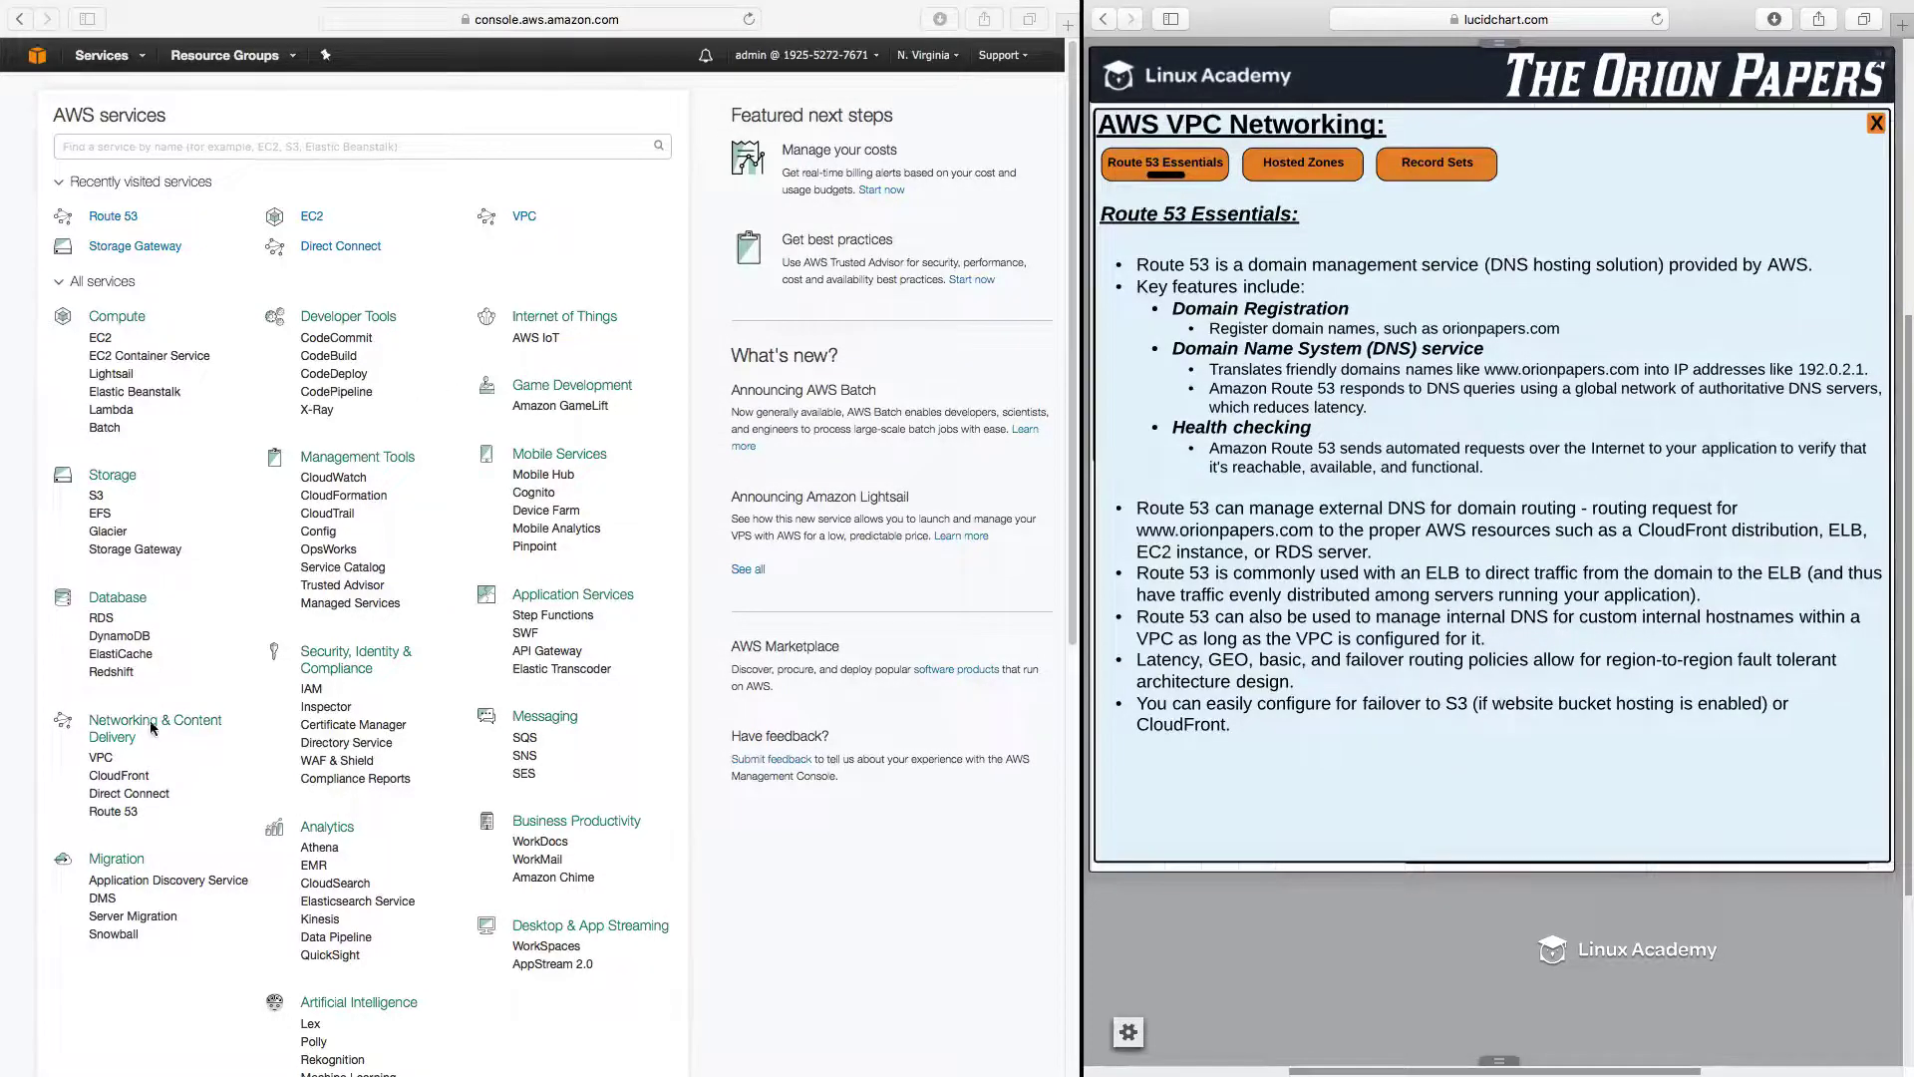
pyautogui.click(107, 813)
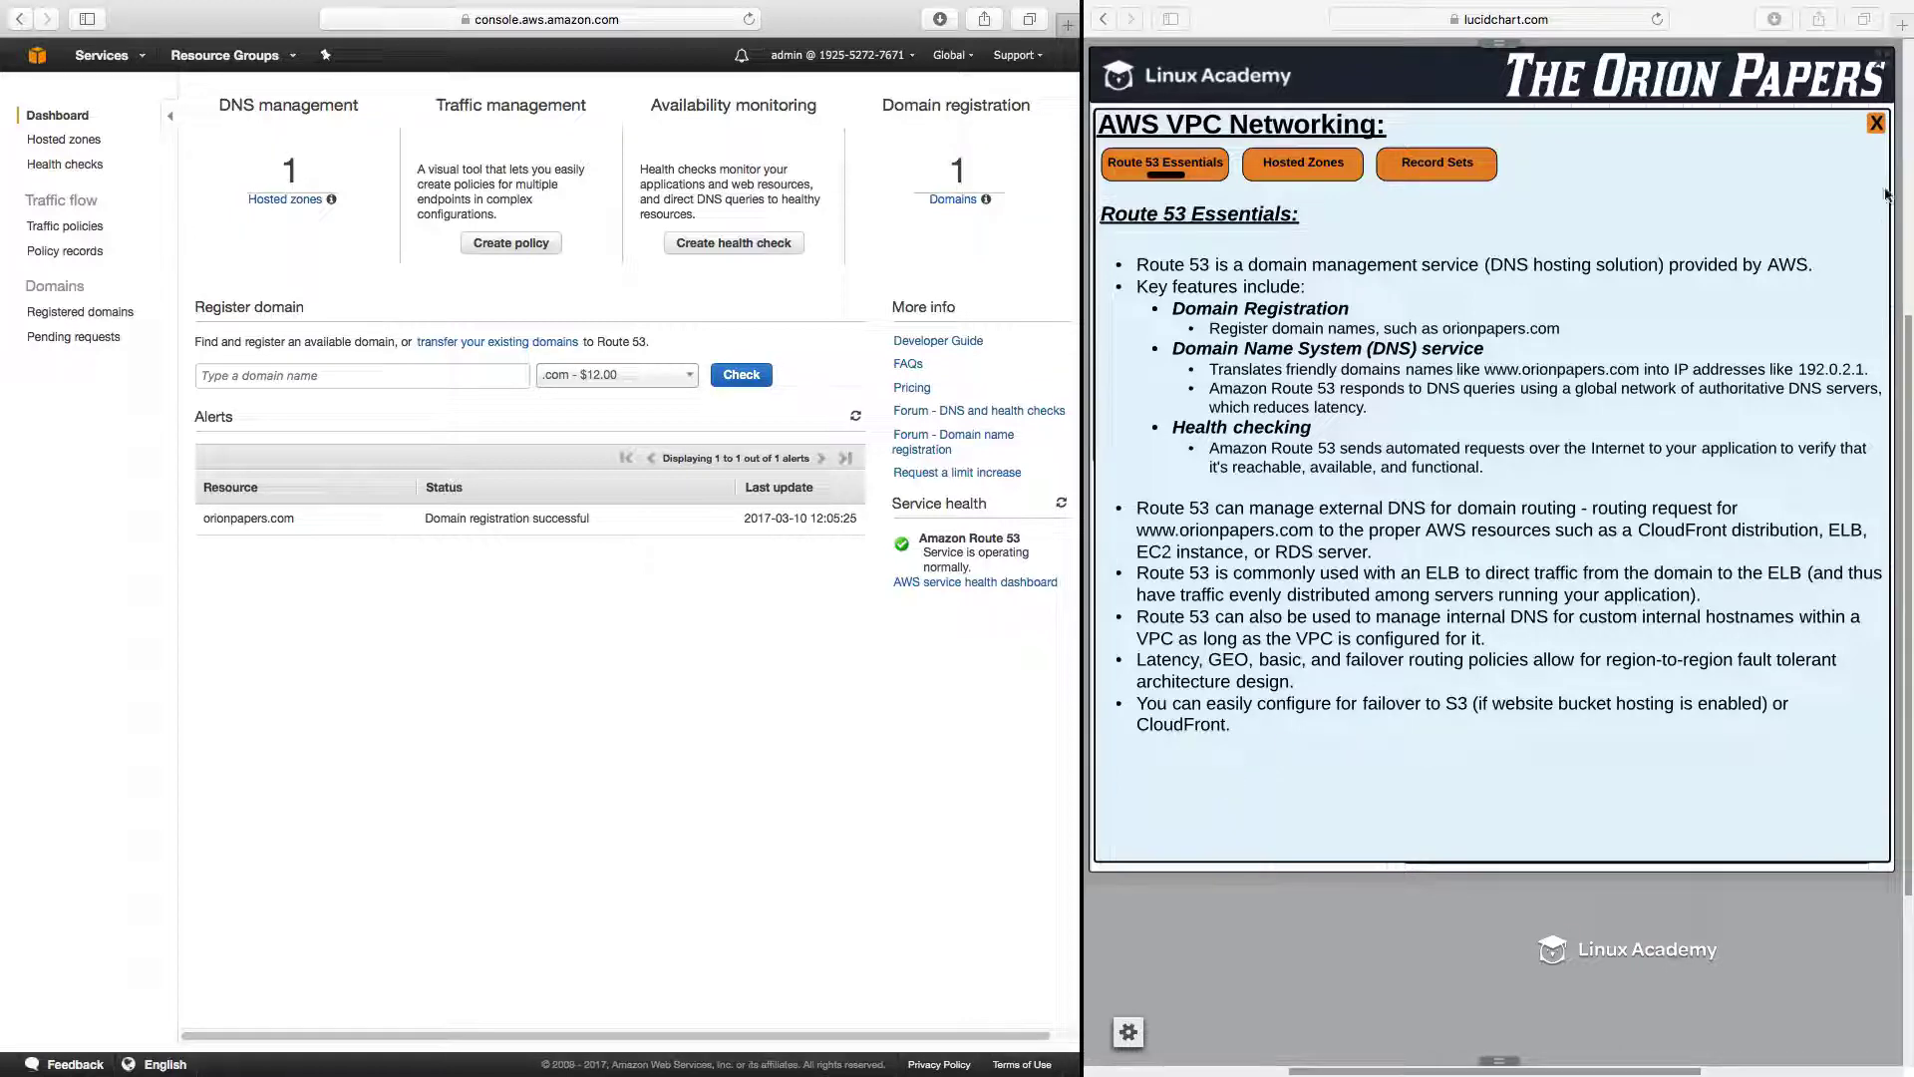
# Step: Close and reopen the diagram's Route 53 notes and display the Hosted Zones page
pyautogui.click(1875, 125)
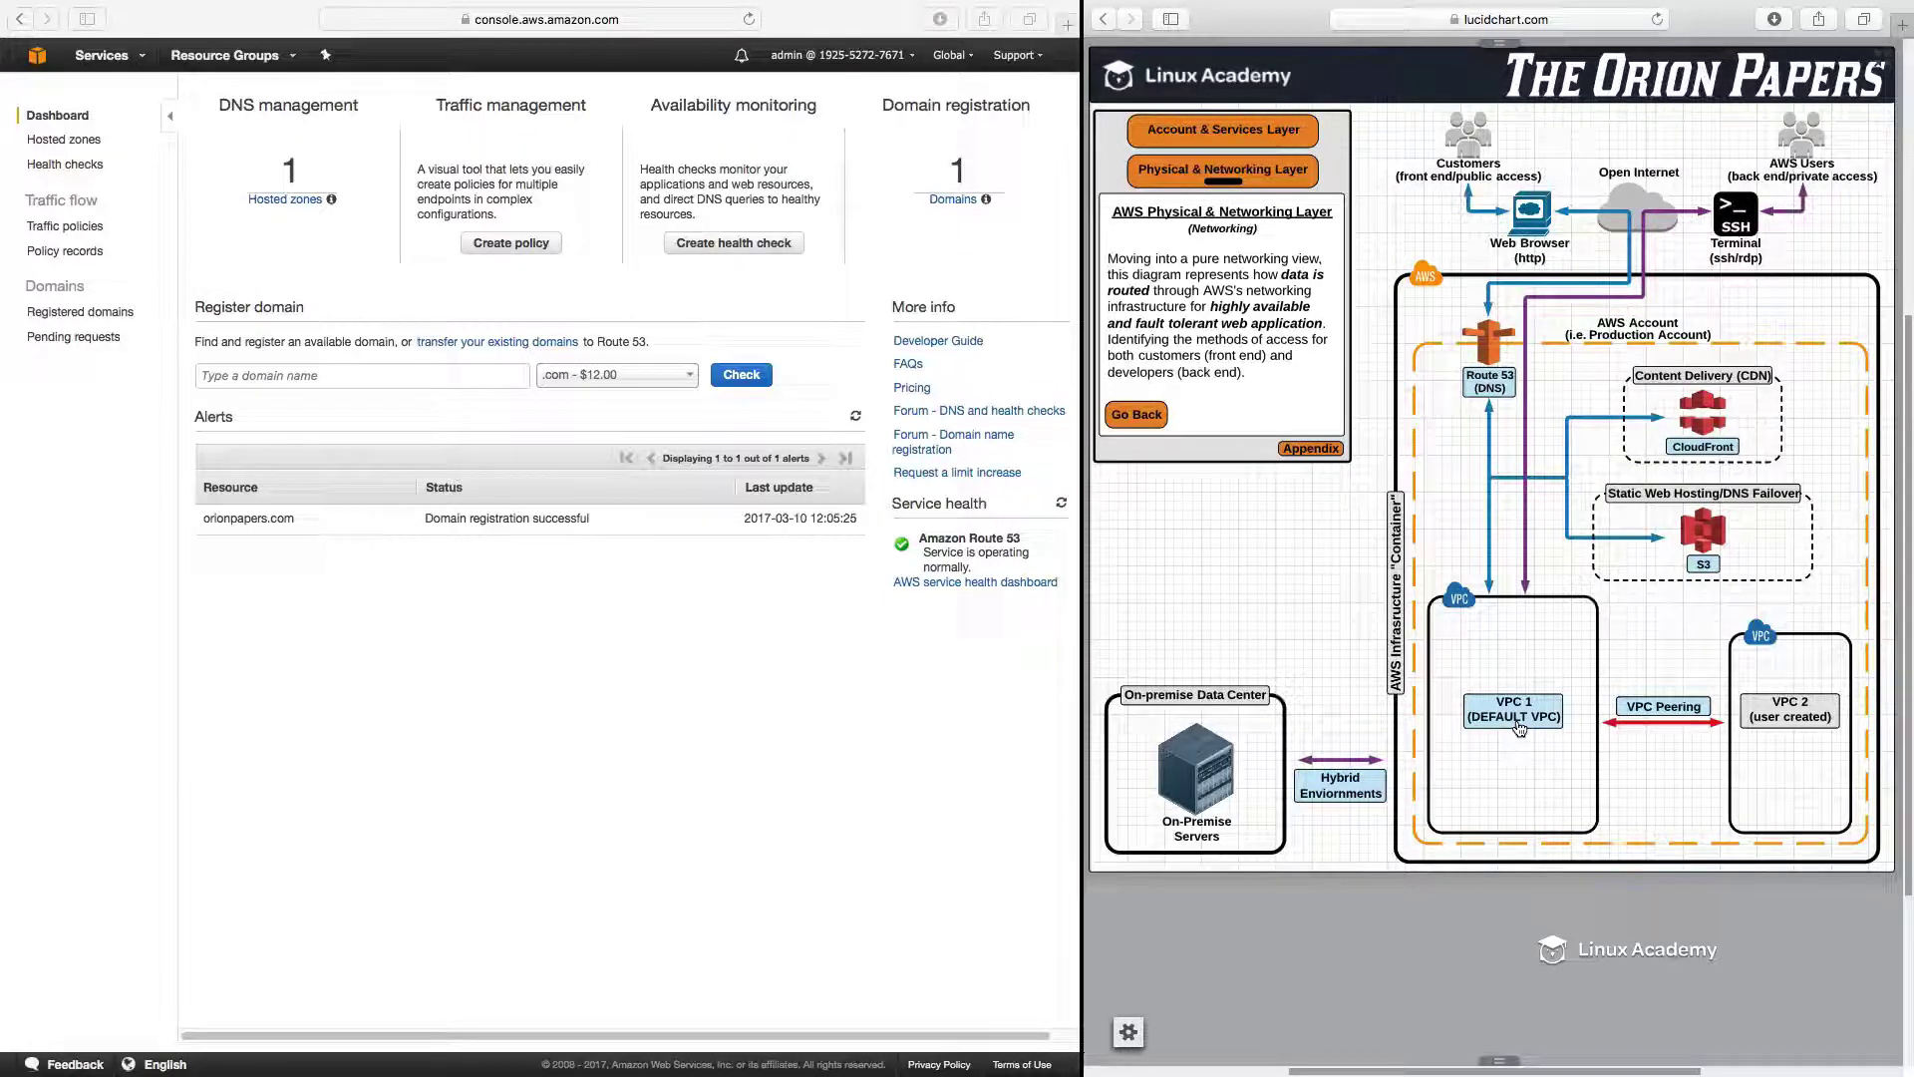
pyautogui.click(1490, 384)
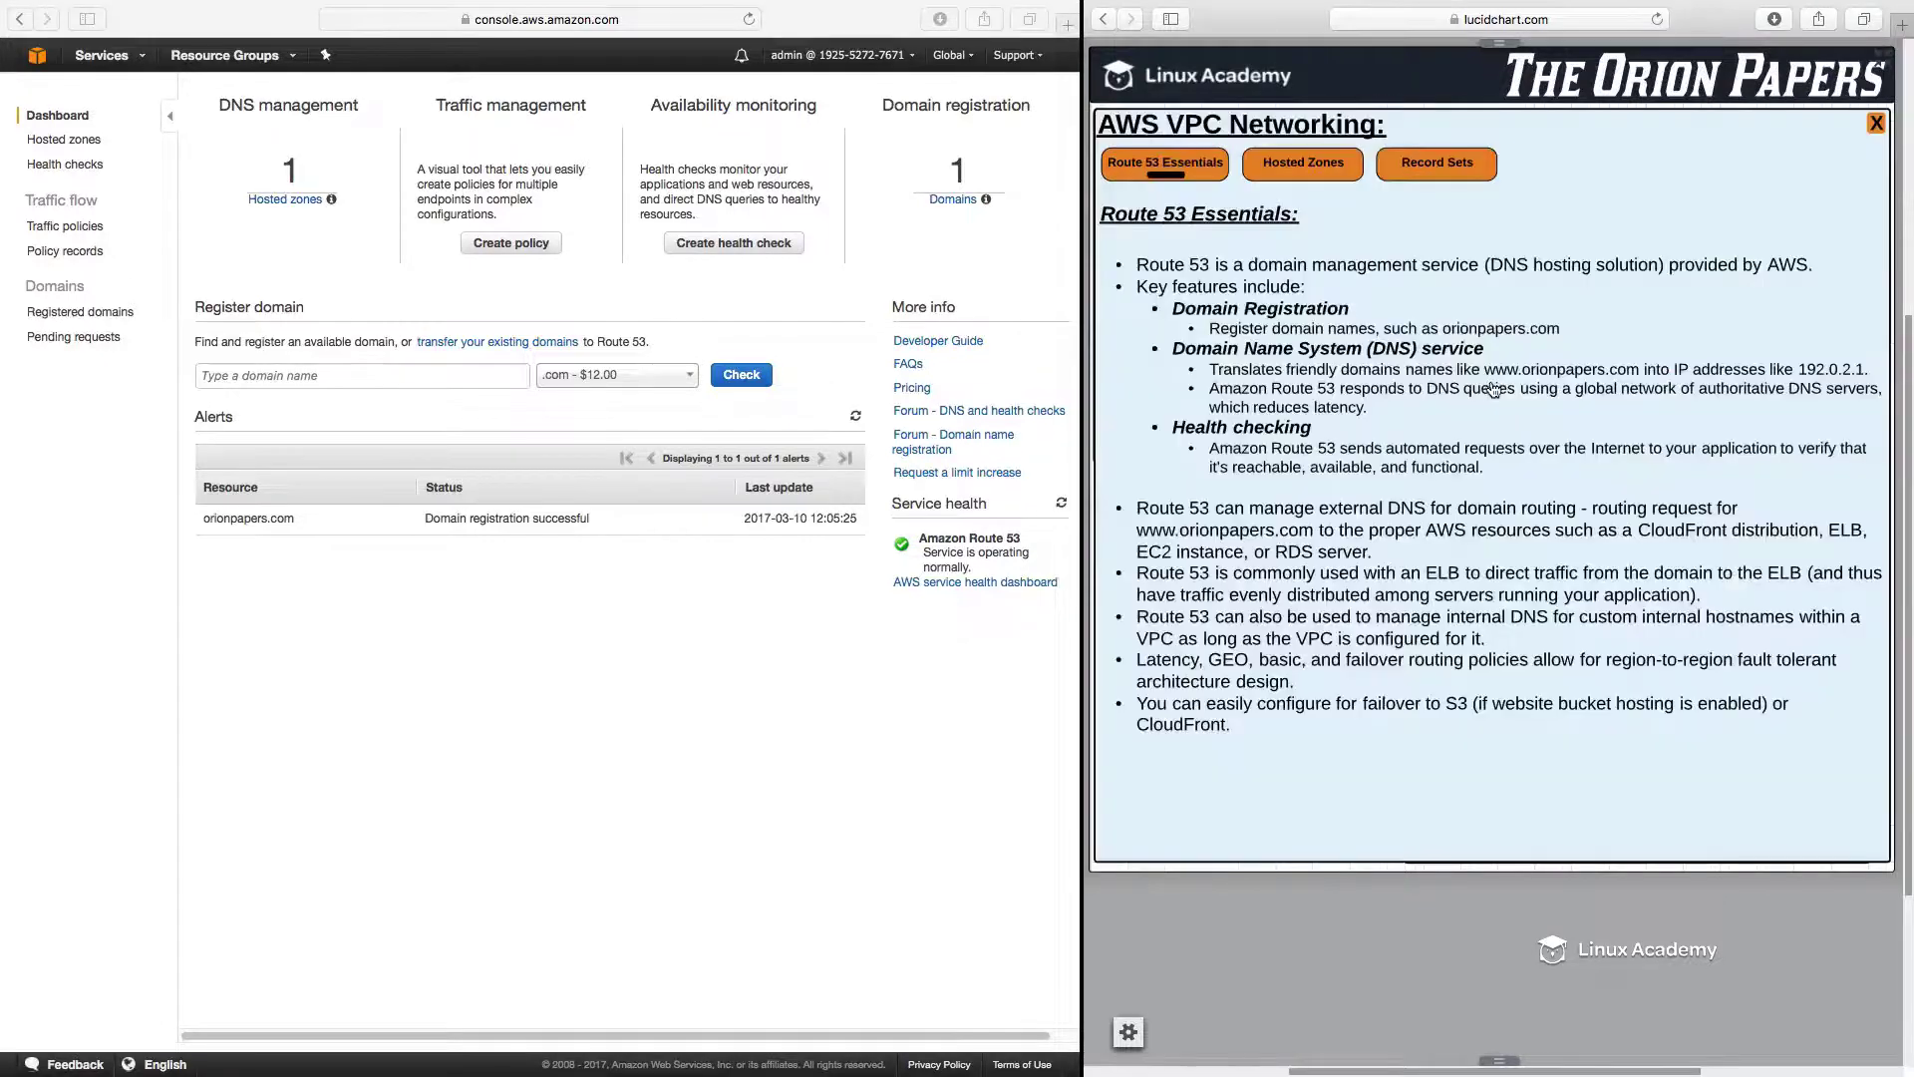
pyautogui.click(1331, 171)
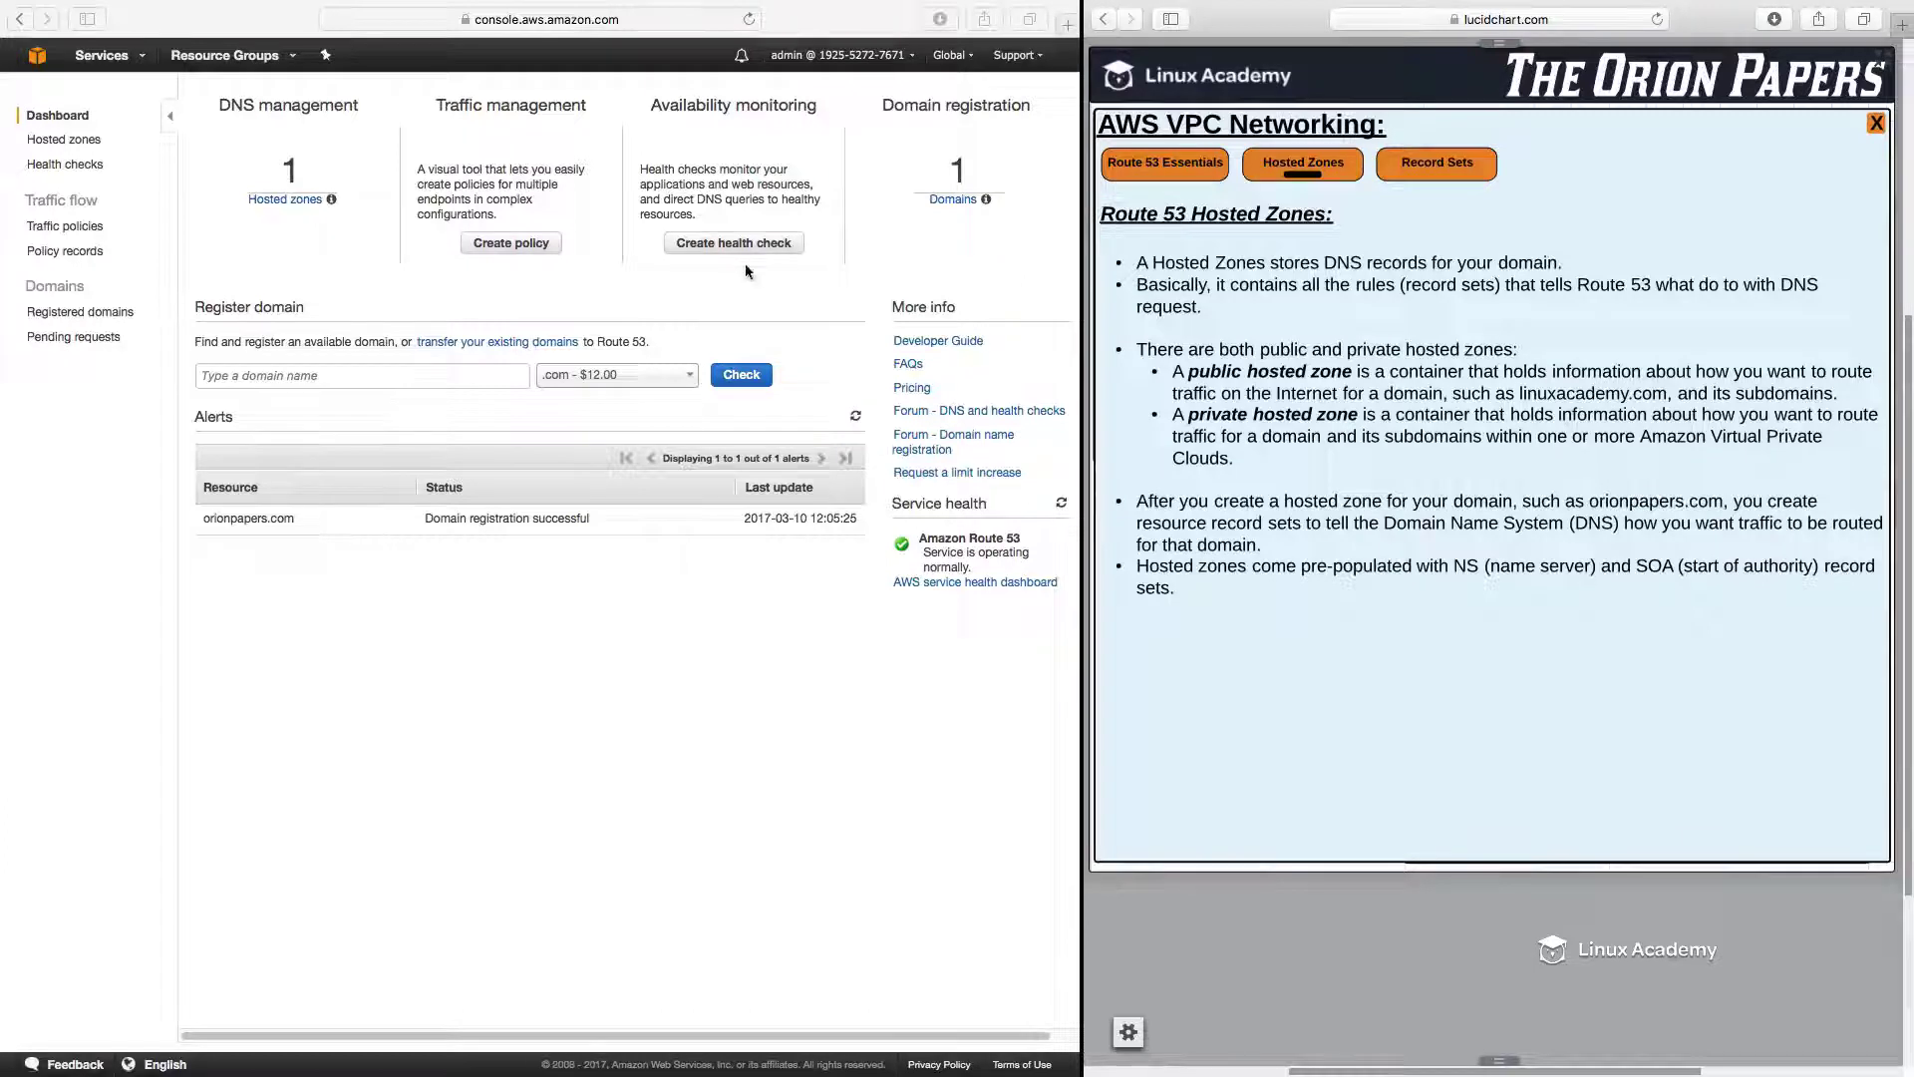
# Step: Open the record sets of the orionpapers.com hosted zone and display the Record Sets notes alongside them
pyautogui.click(284, 198)
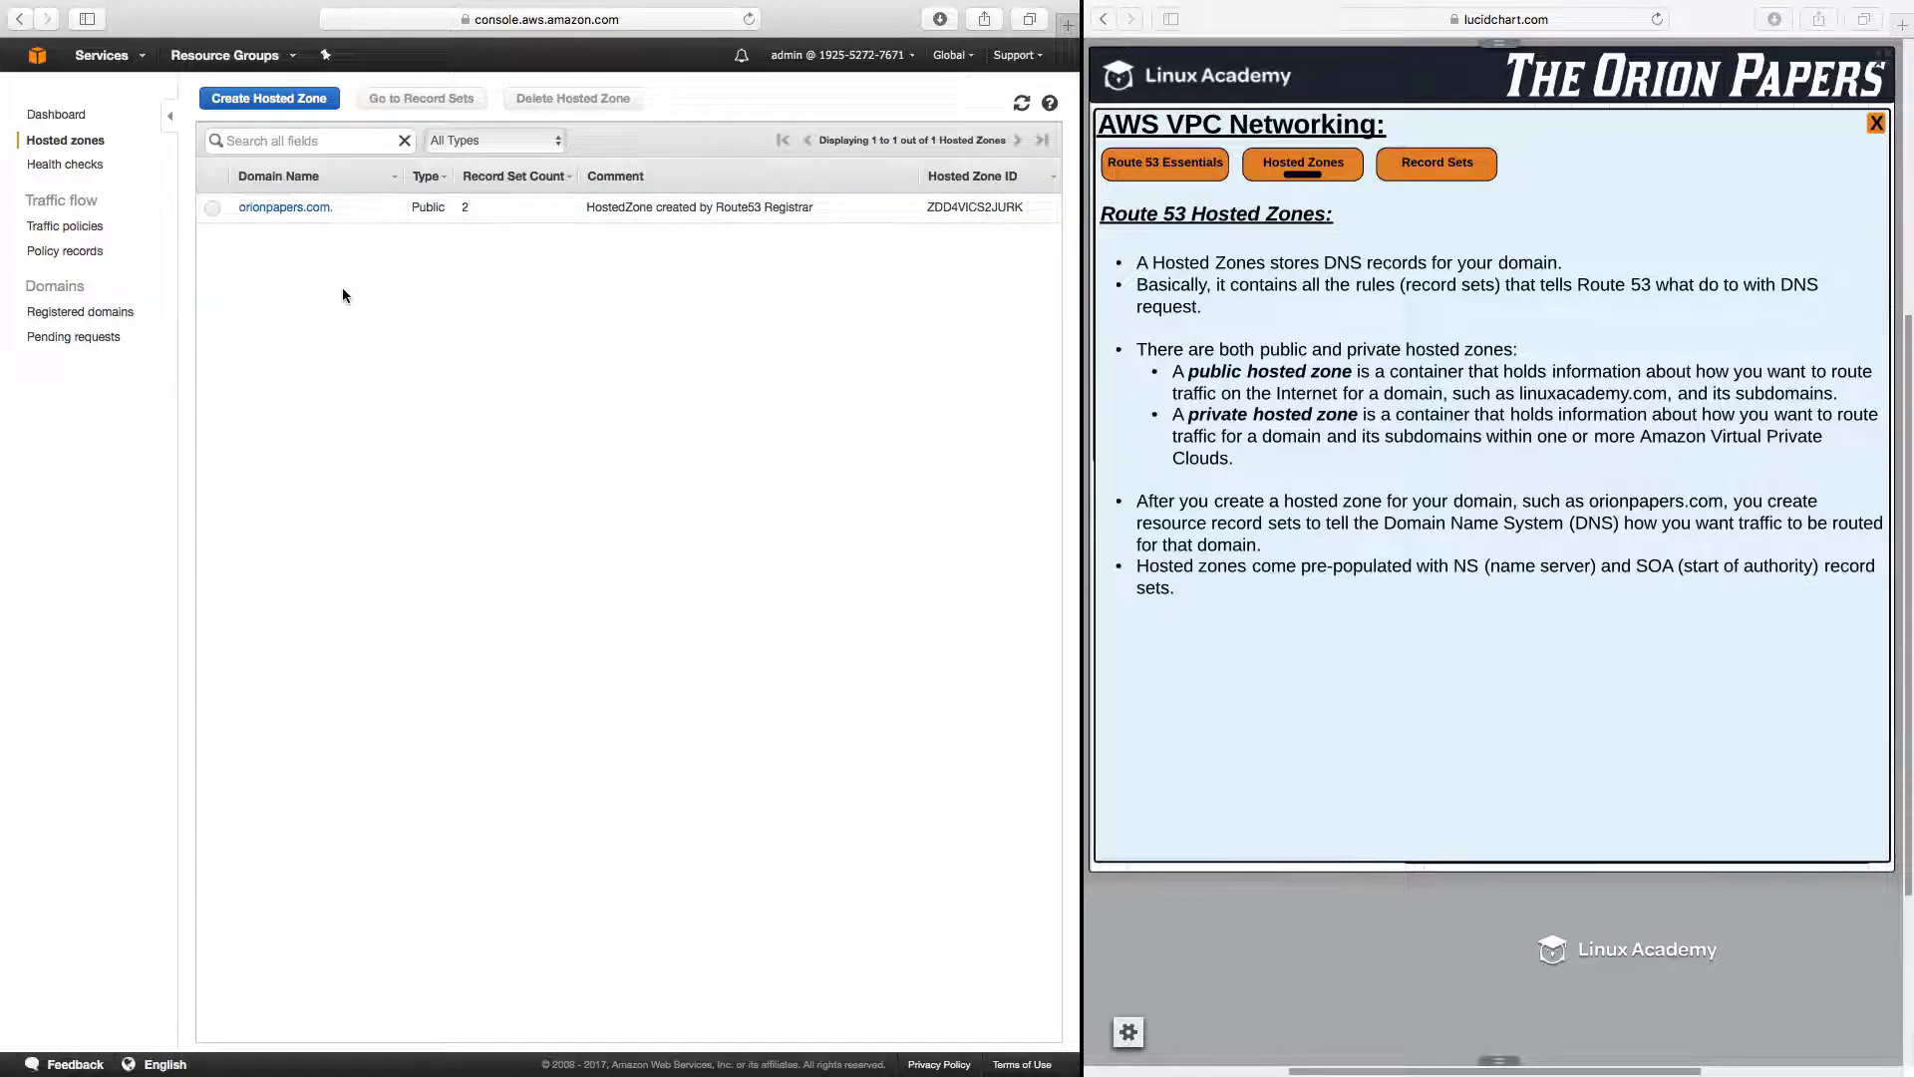
pyautogui.click(289, 207)
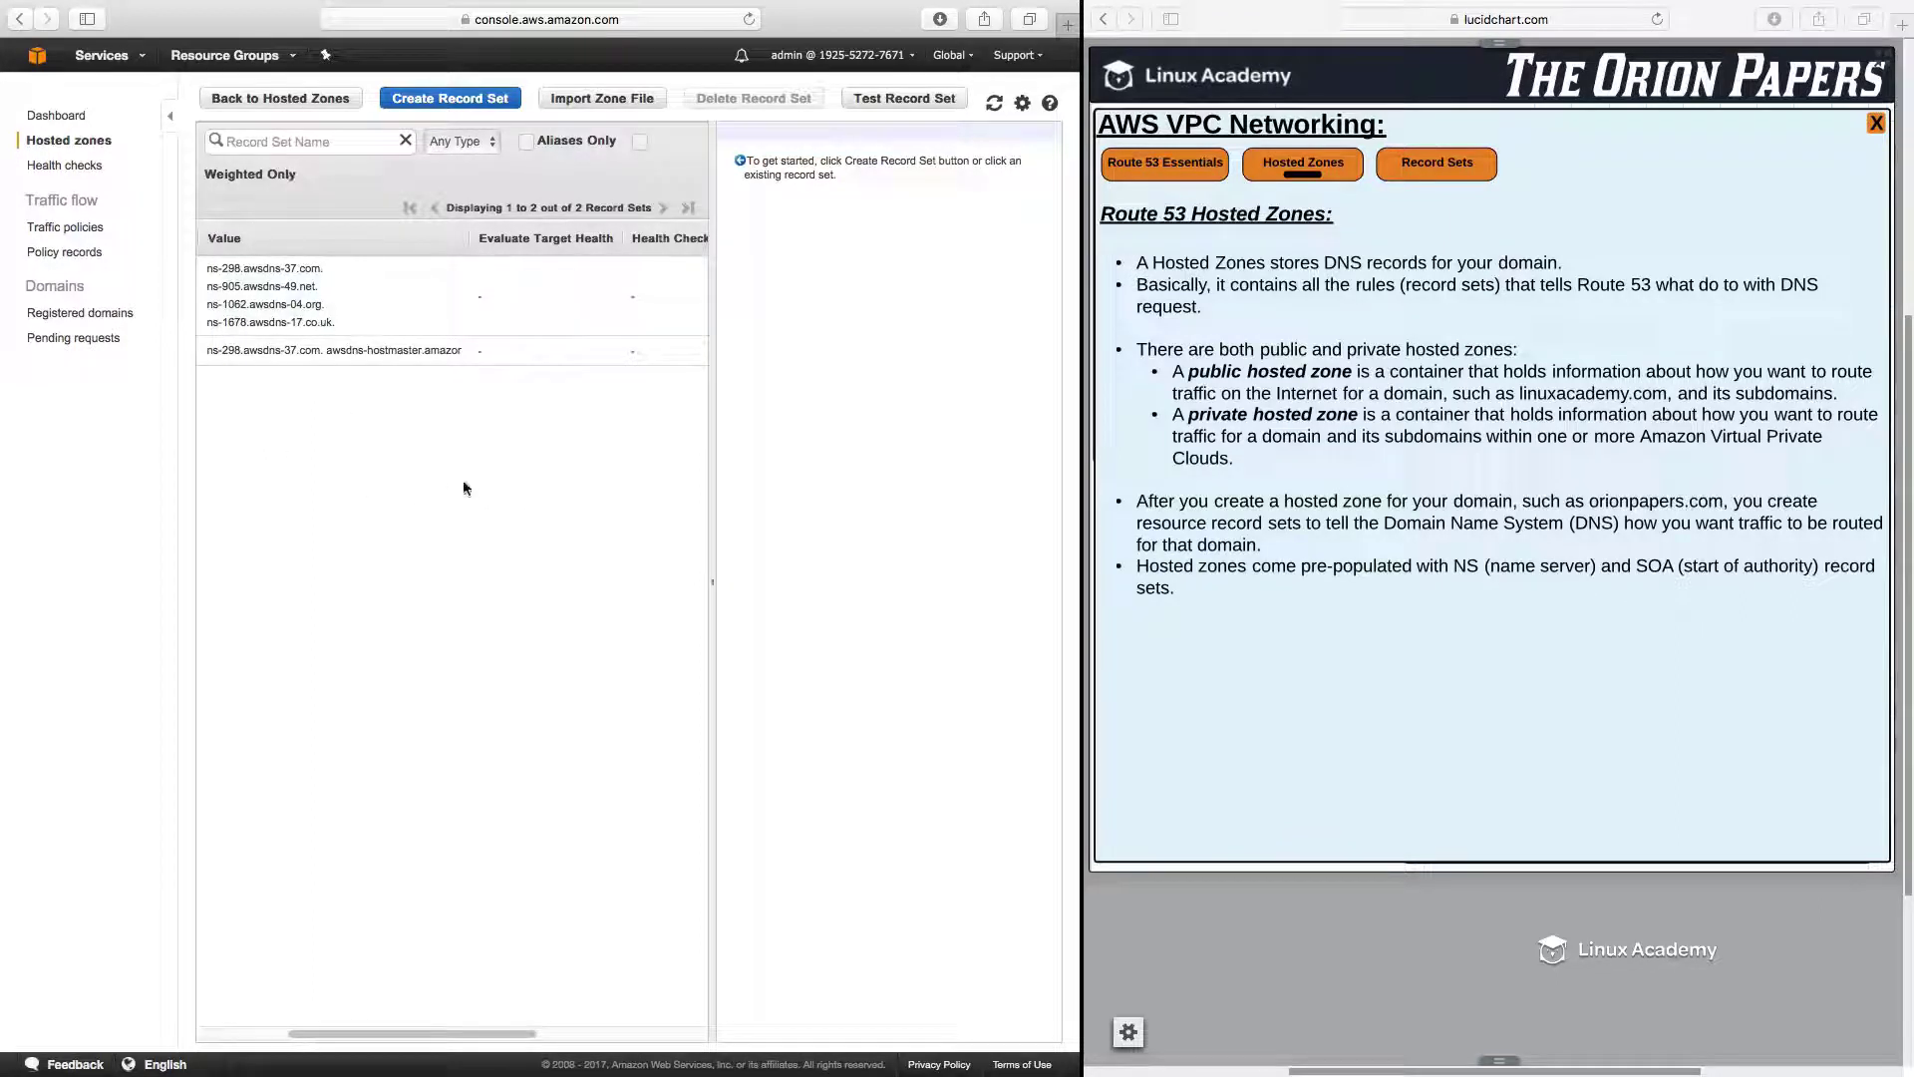
pyautogui.hscroll(-3, 447, 1036)
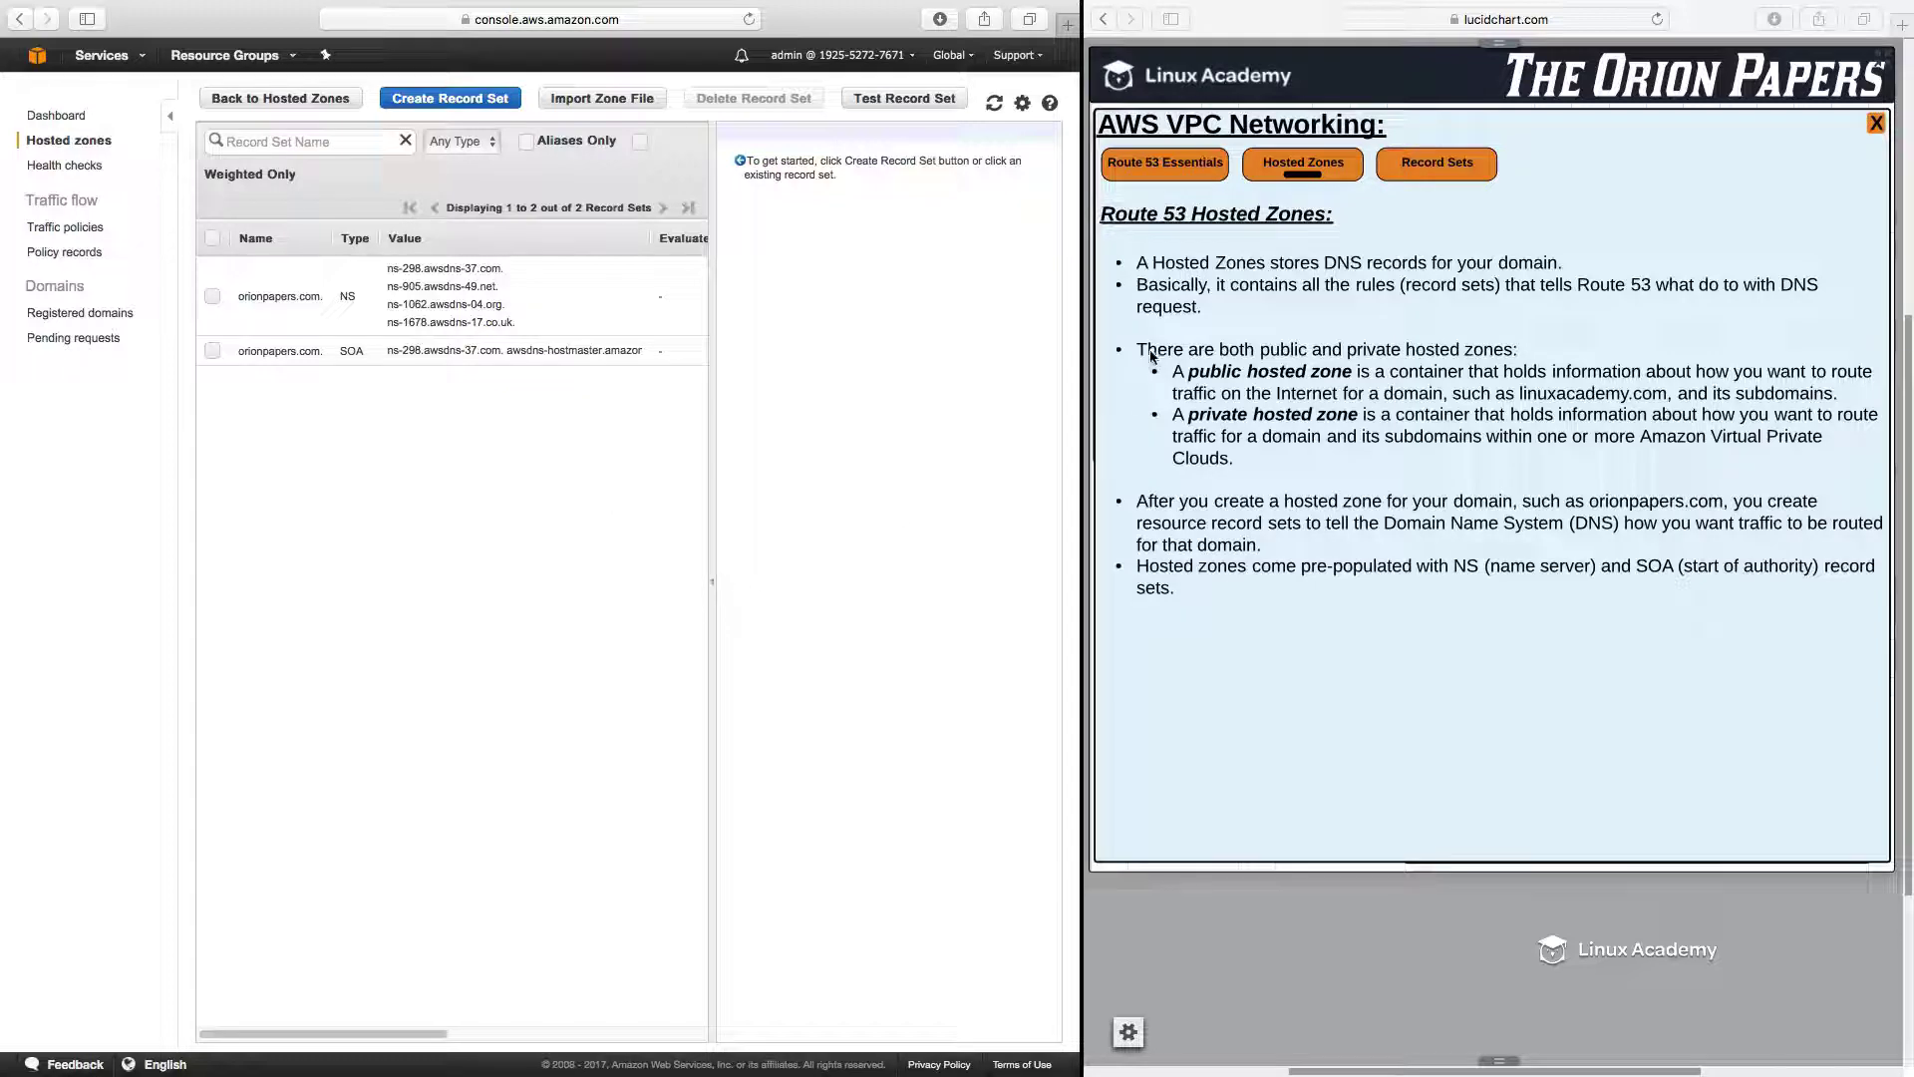
pyautogui.click(1420, 170)
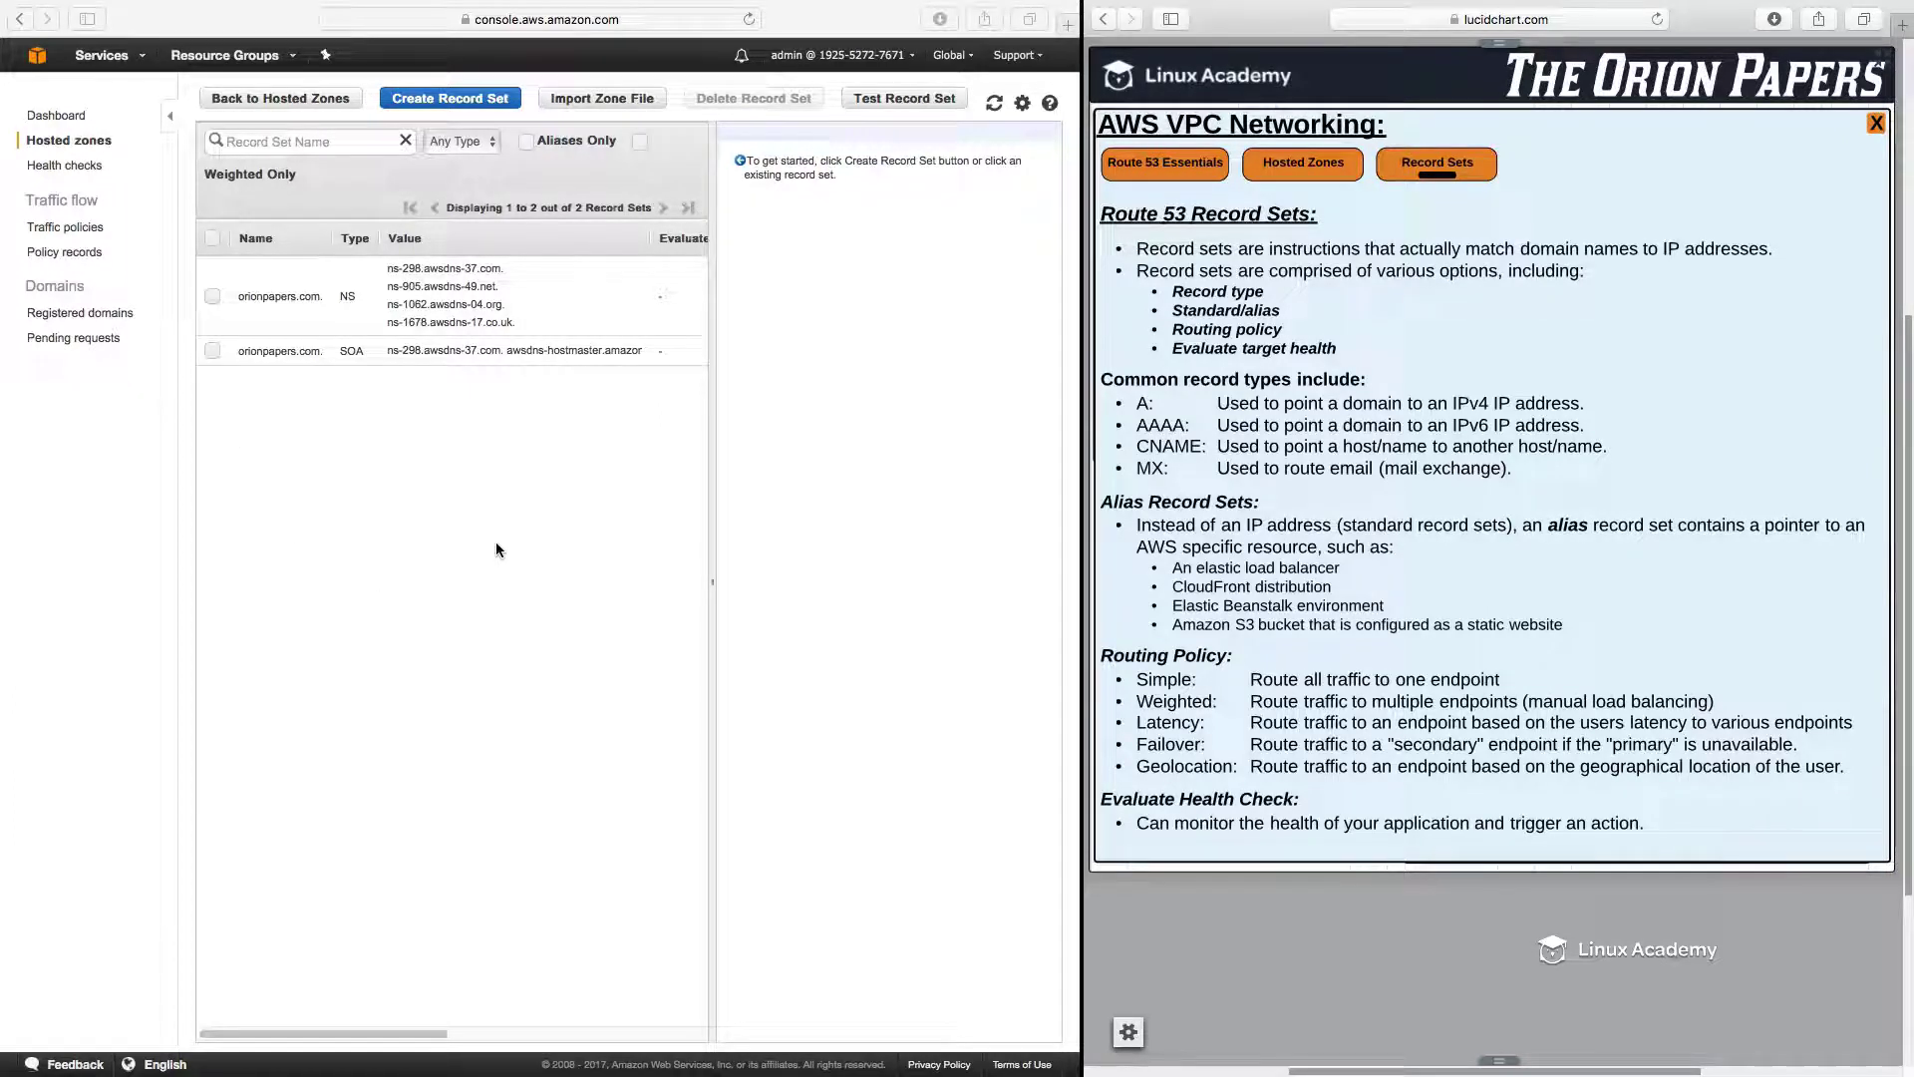
# Step: Open the AWS console home in a new tab and list the running EC2 instances
pyautogui.rightClick(36, 55)
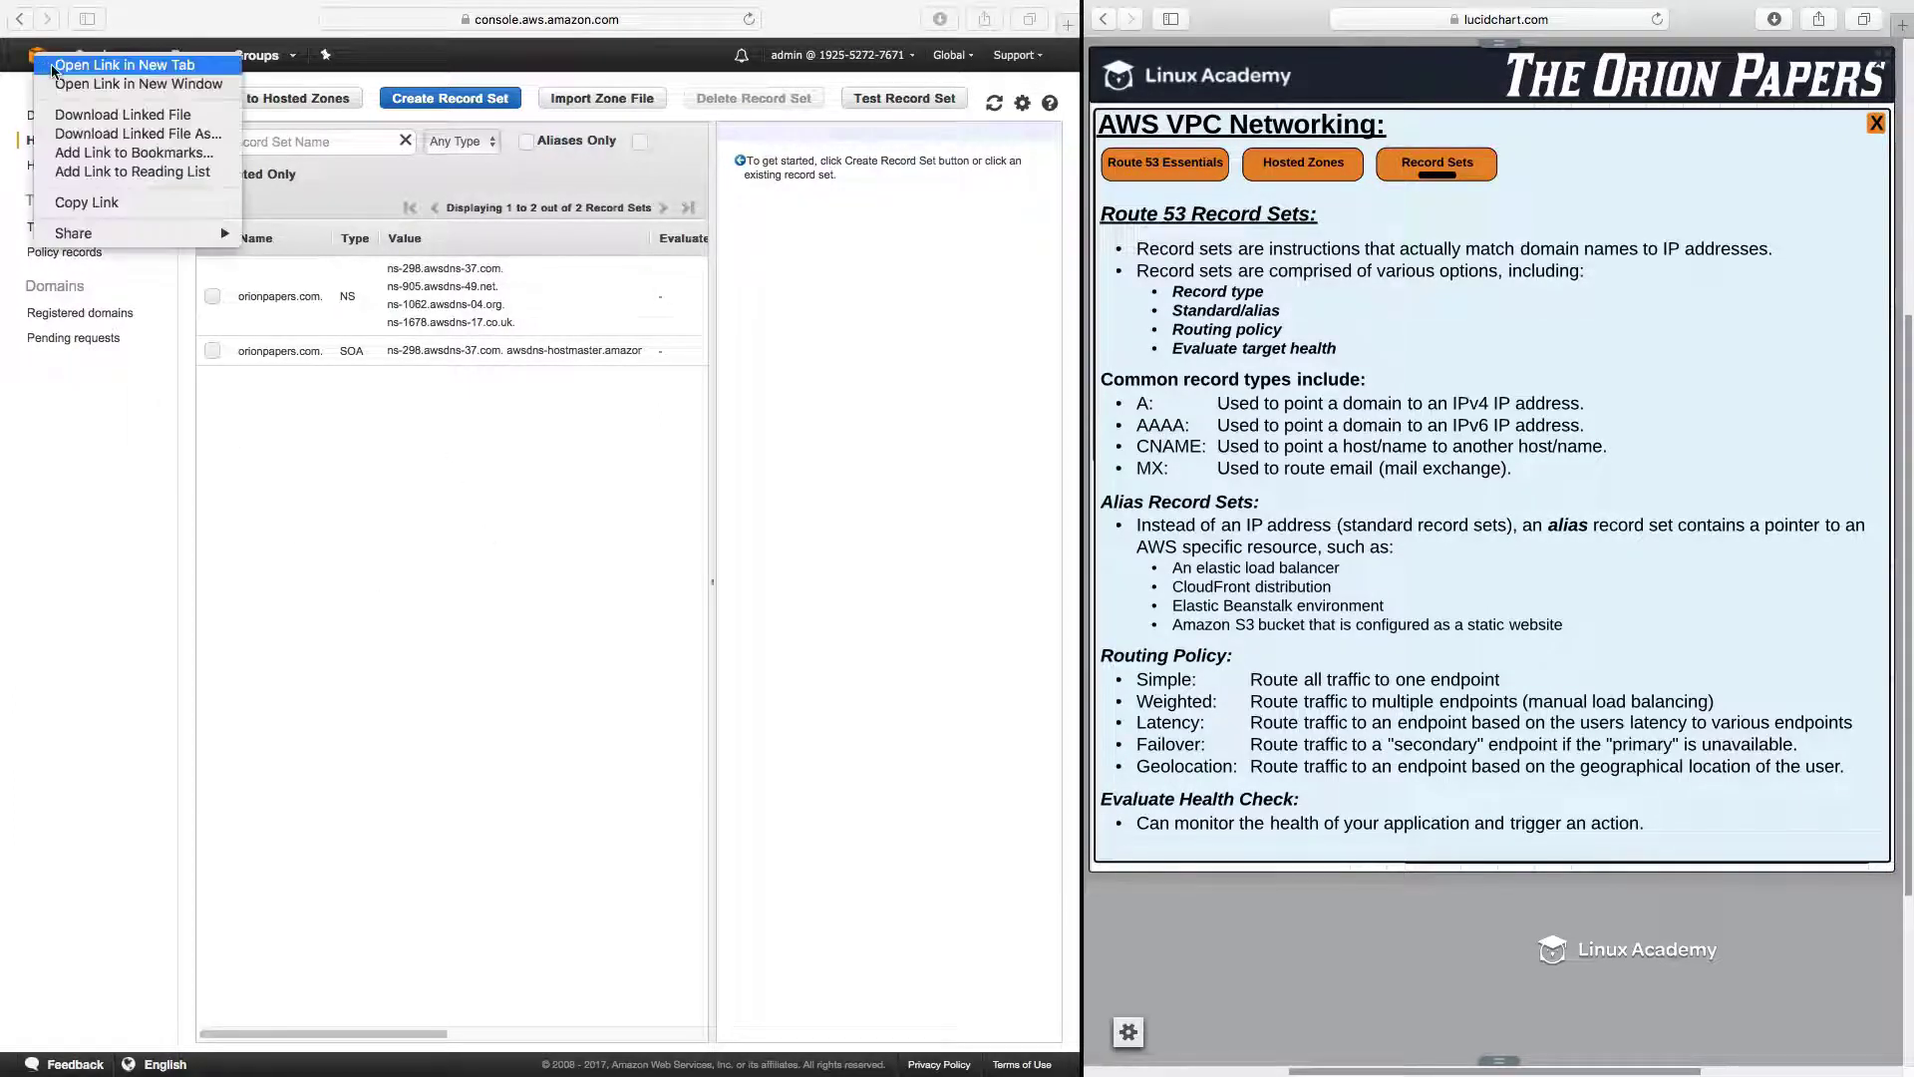
pyautogui.click(60, 51)
pyautogui.click(638, 47)
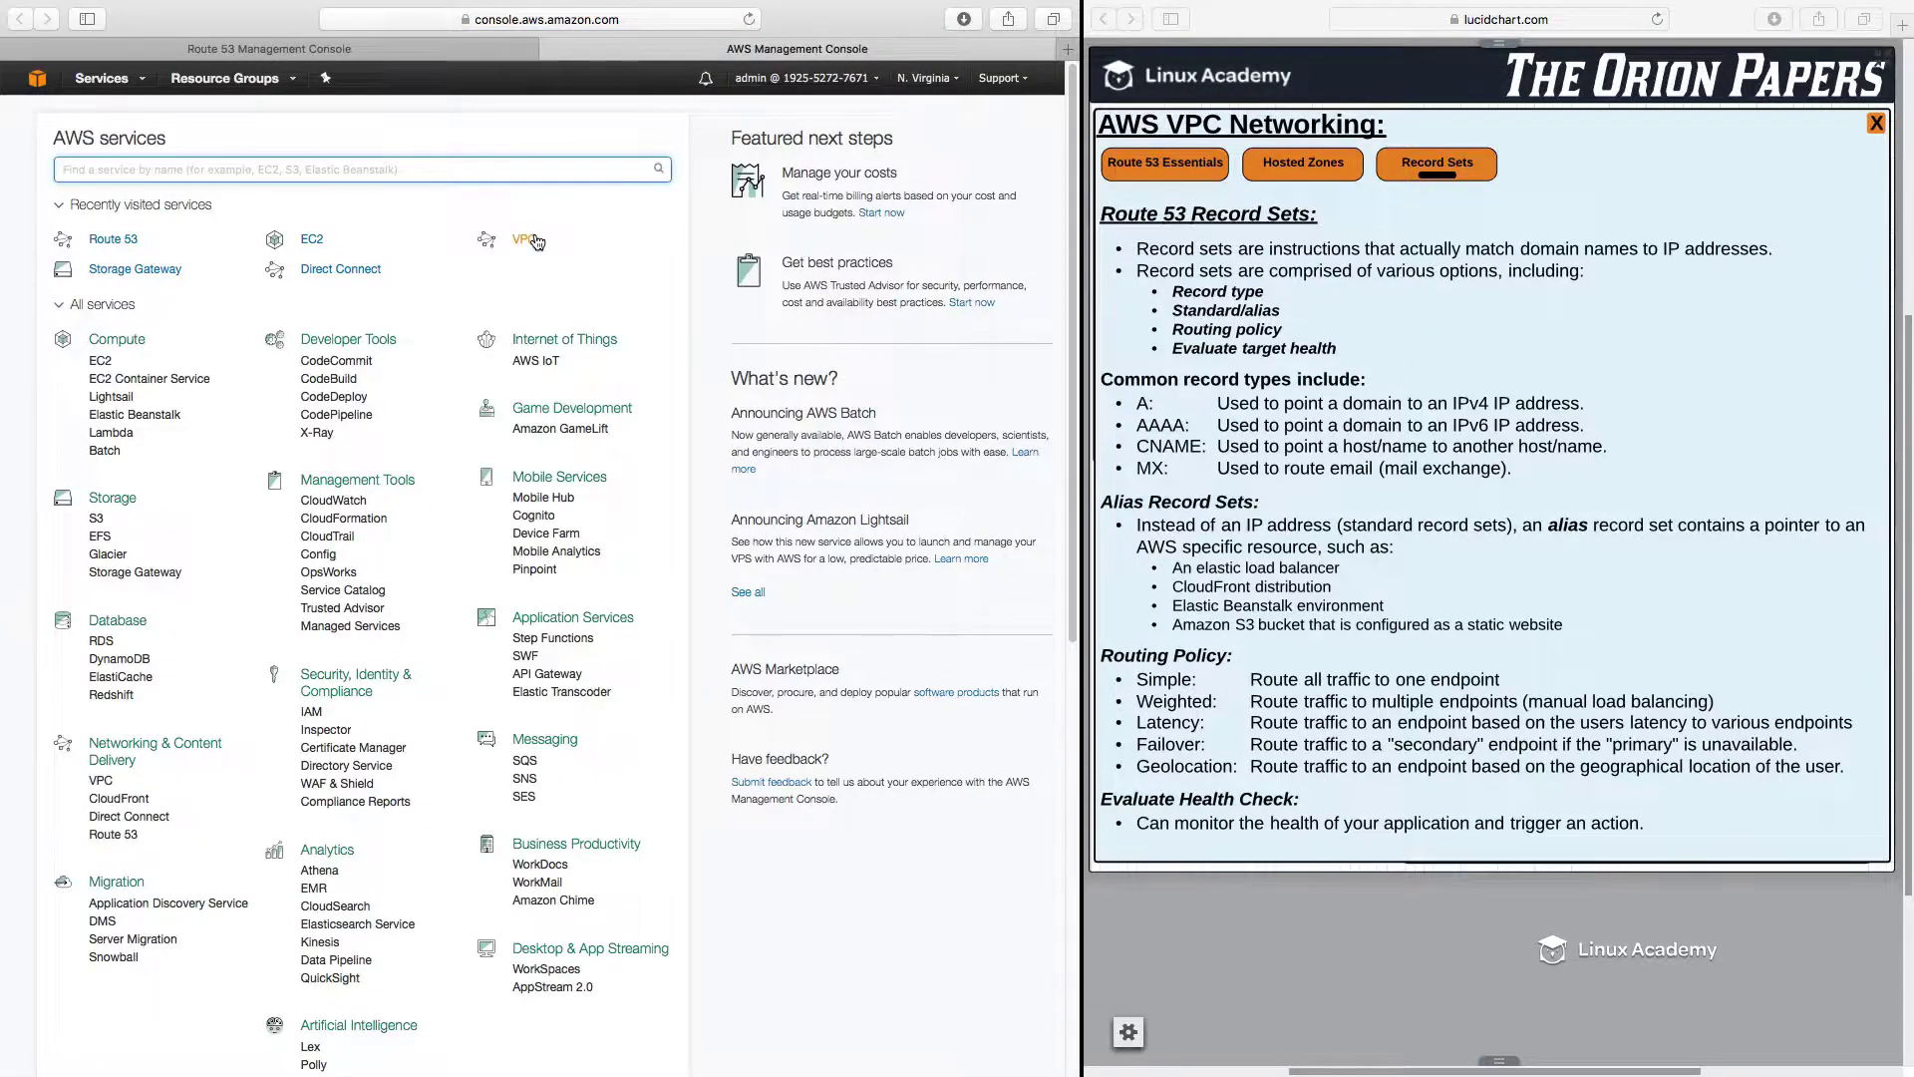
pyautogui.click(312, 238)
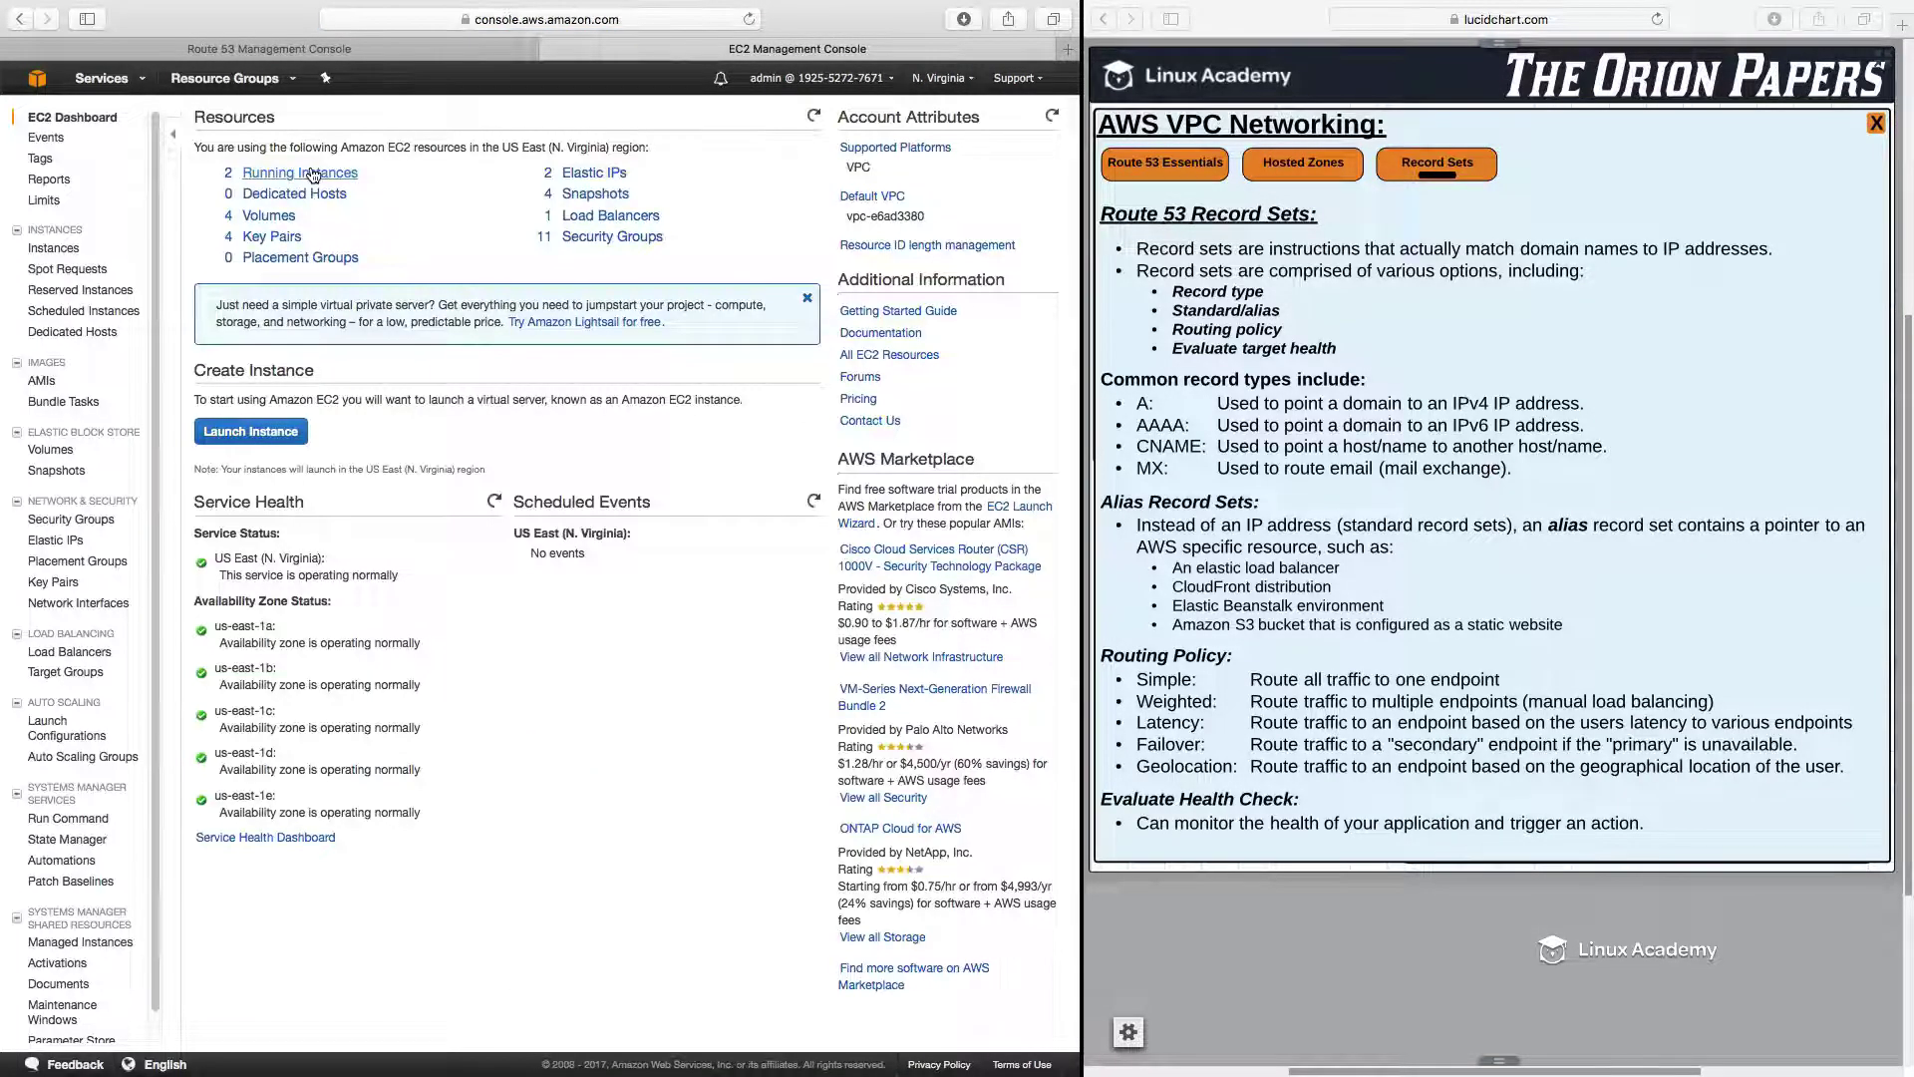
pyautogui.click(307, 172)
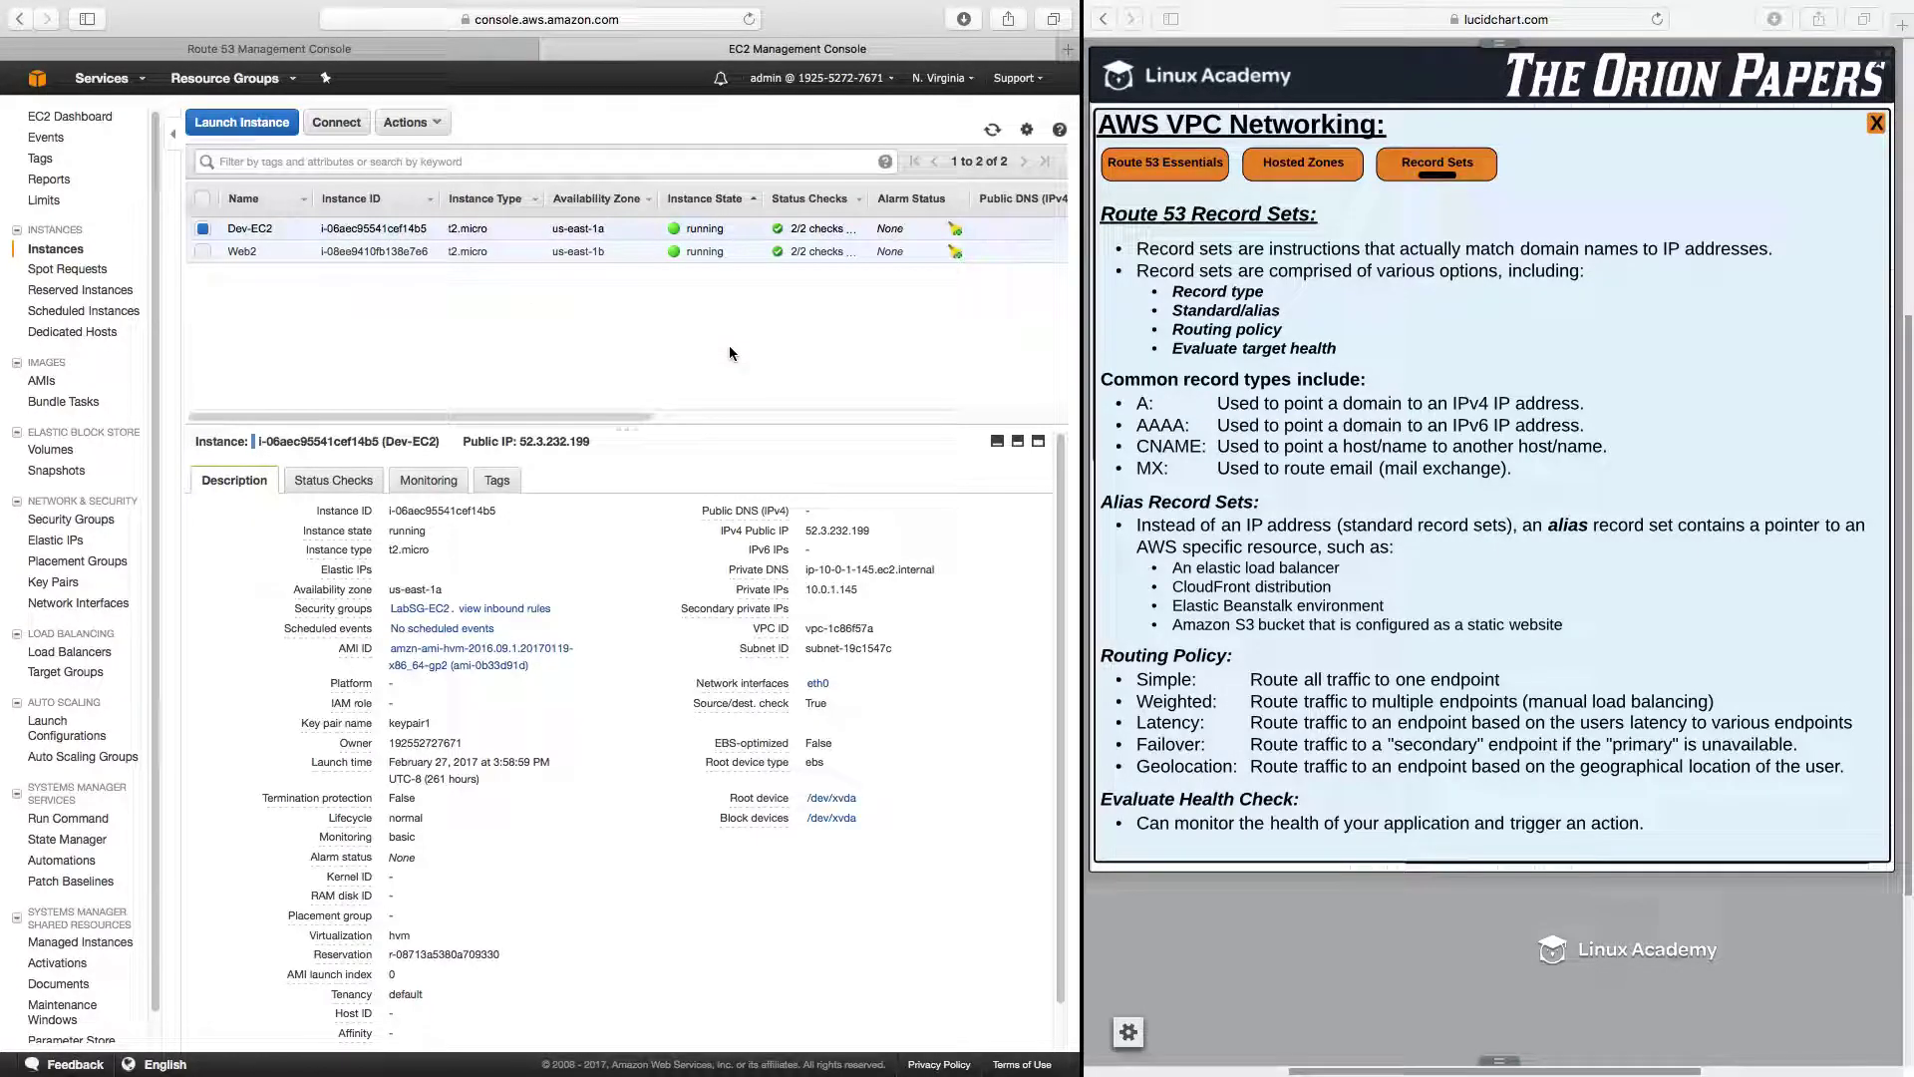
# Step: Test the Dev-EC2 web server by loading its copied IPv4 public IP in a new tab, and close that tab
pyautogui.moveTo(874, 531); pyautogui.dragTo(803, 530)
pyautogui.press('super+c')
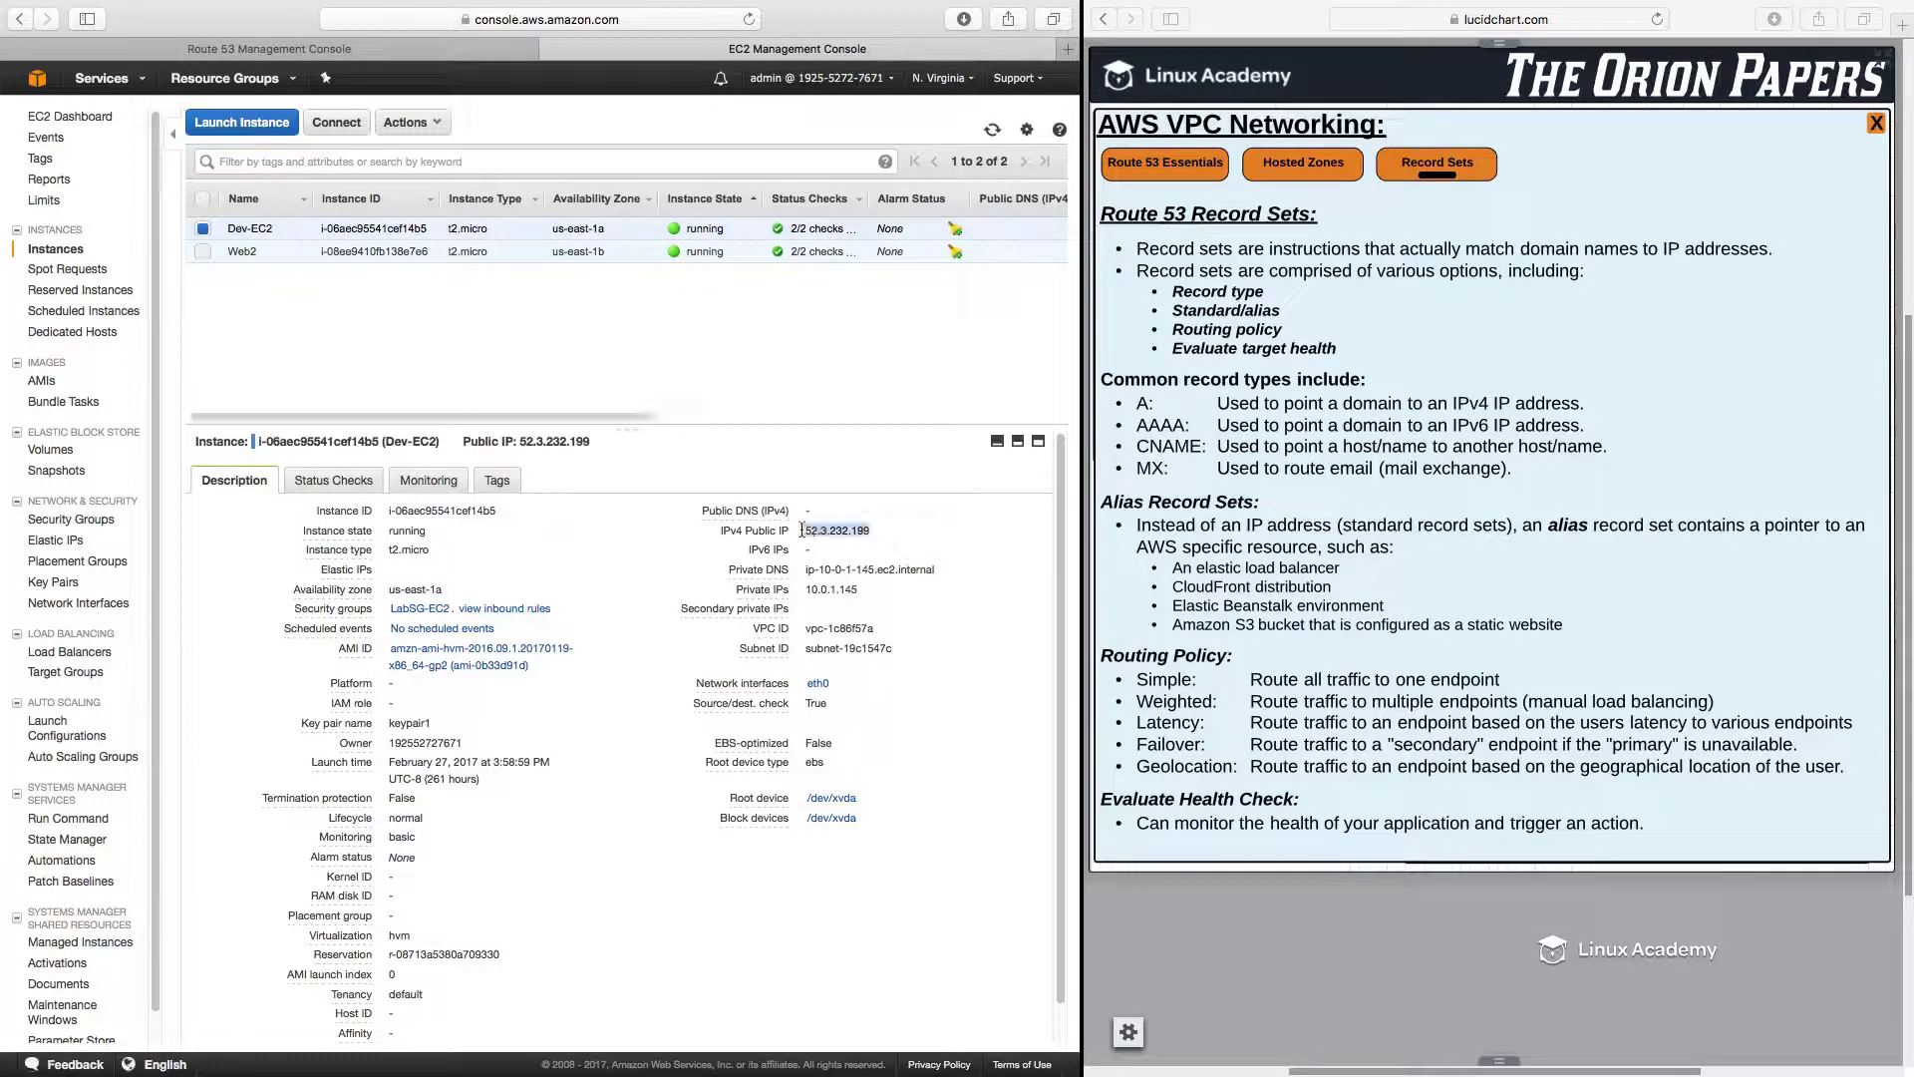
pyautogui.click(1068, 48)
pyautogui.press('super+v')
pyautogui.press('Return')
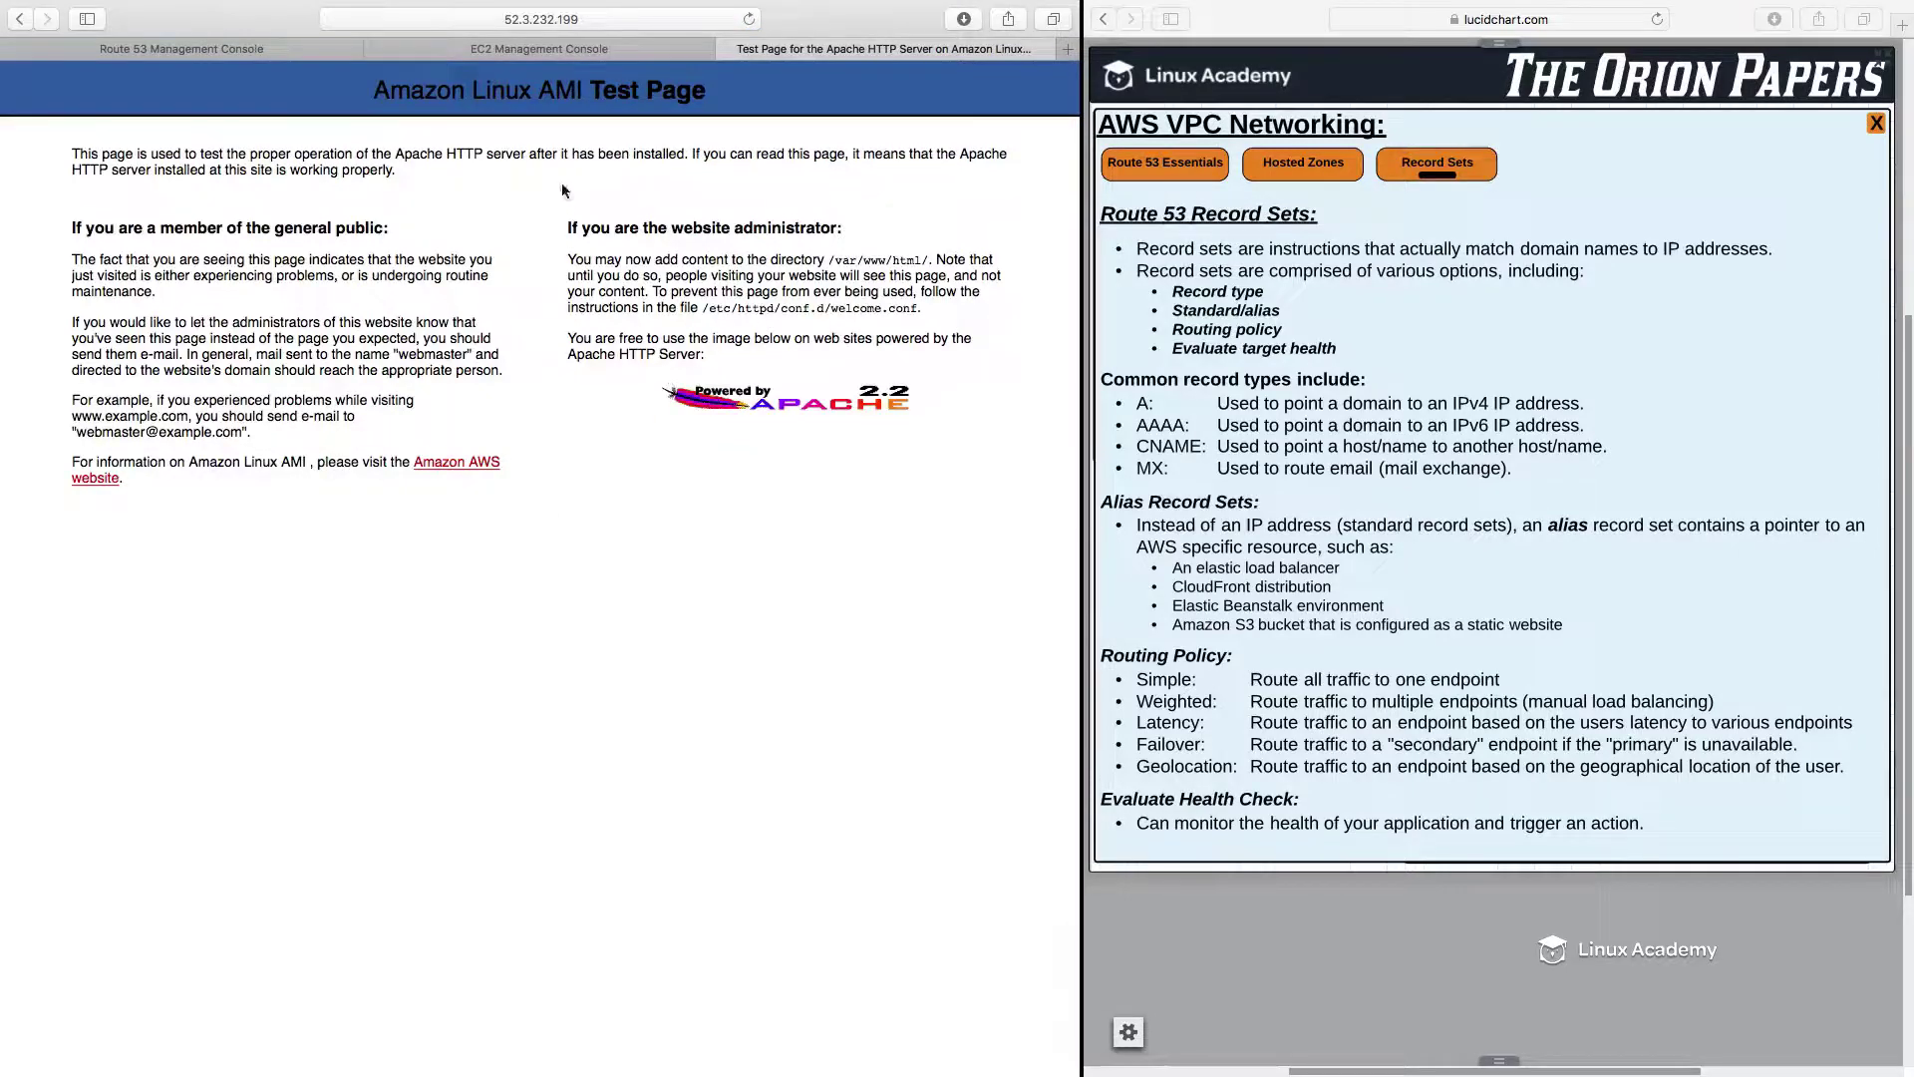
pyautogui.click(729, 49)
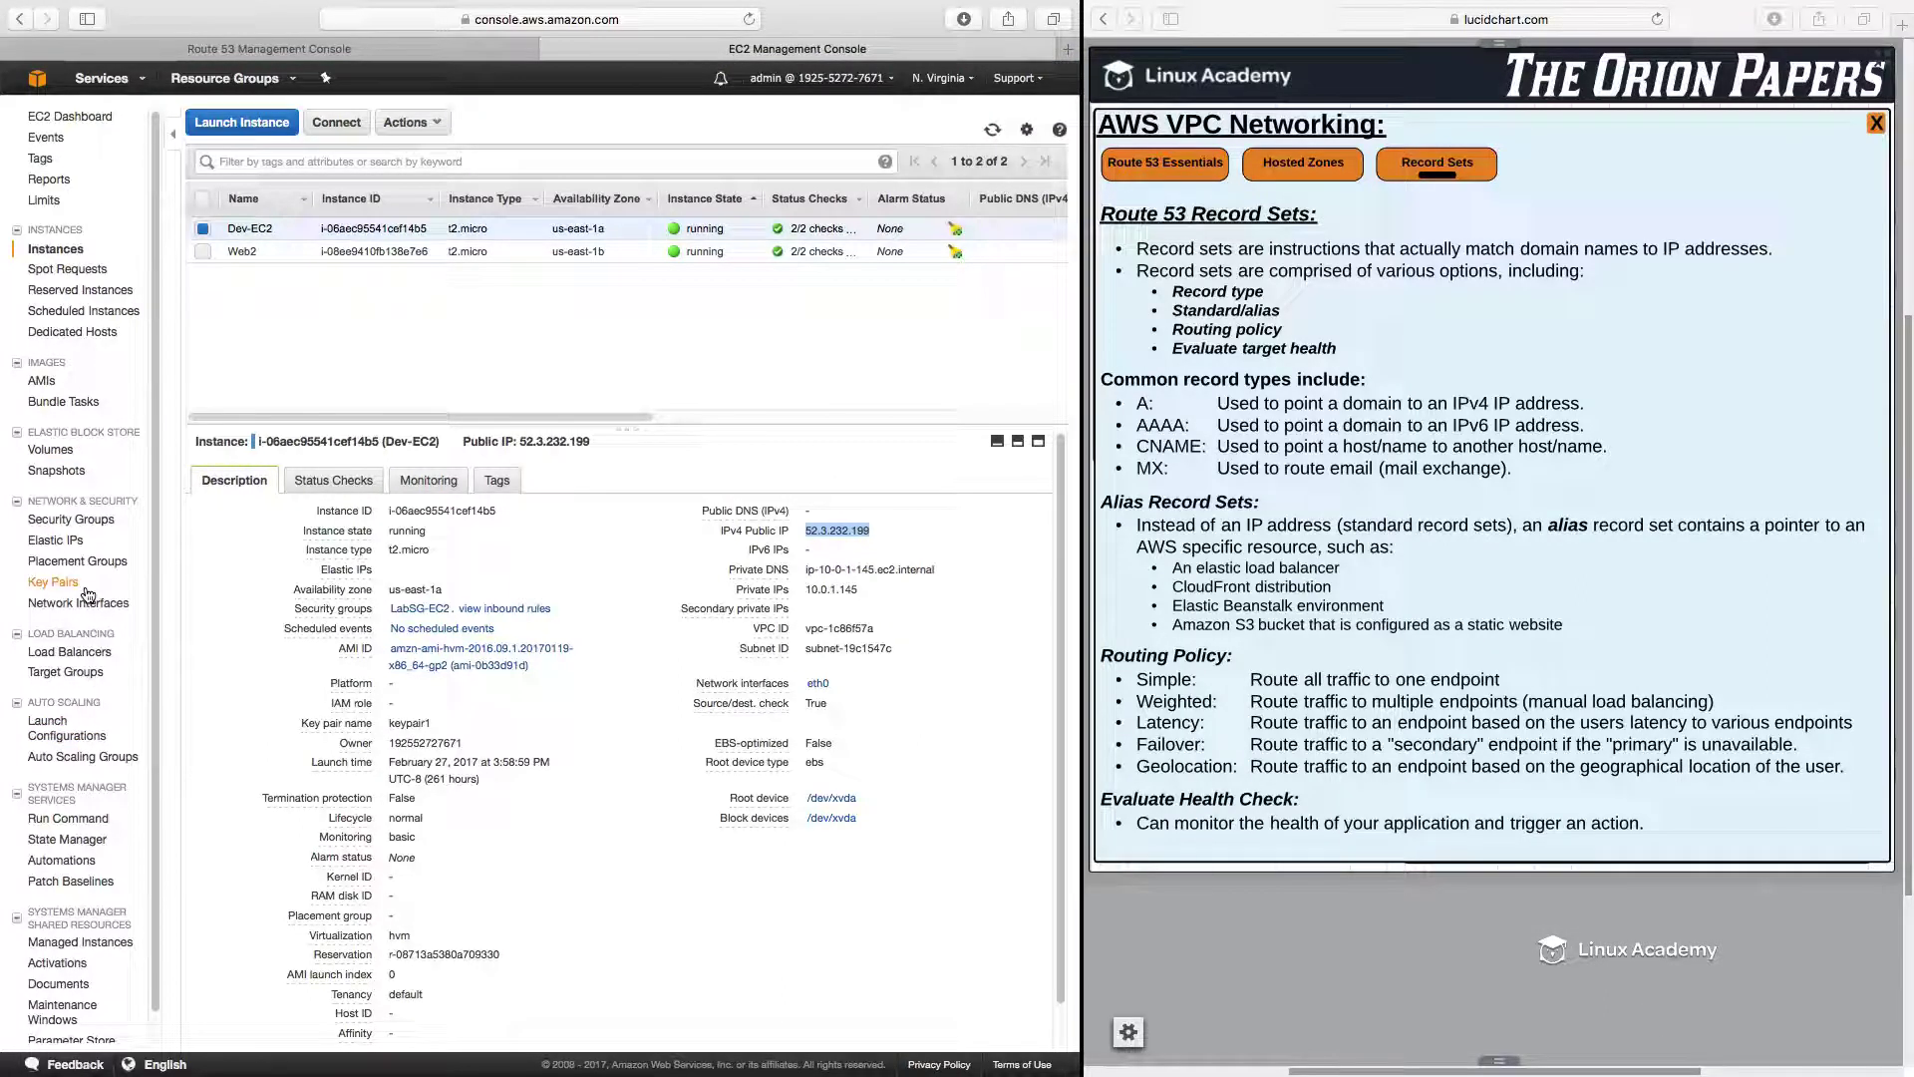
# Step: Check the instances registered with the ELB-Private load balancer and return to its description
pyautogui.click(72, 652)
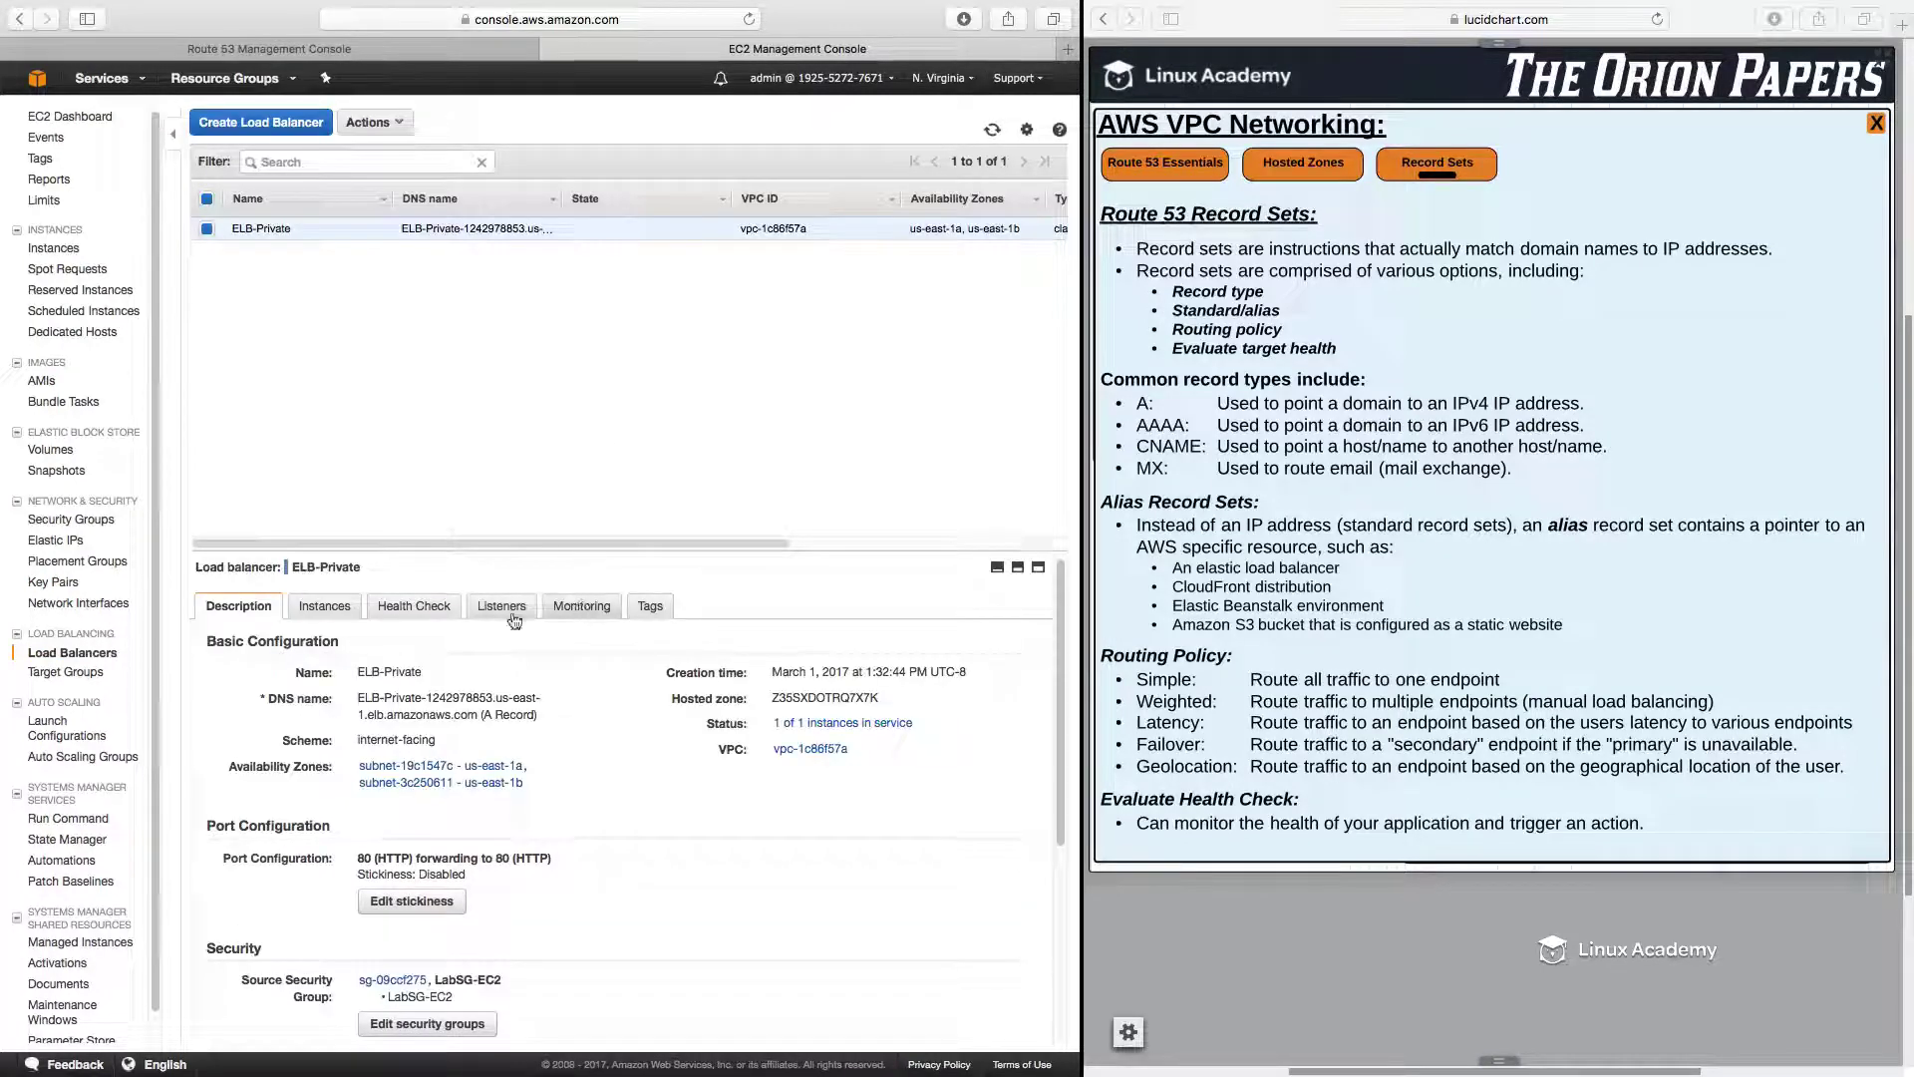
pyautogui.click(326, 606)
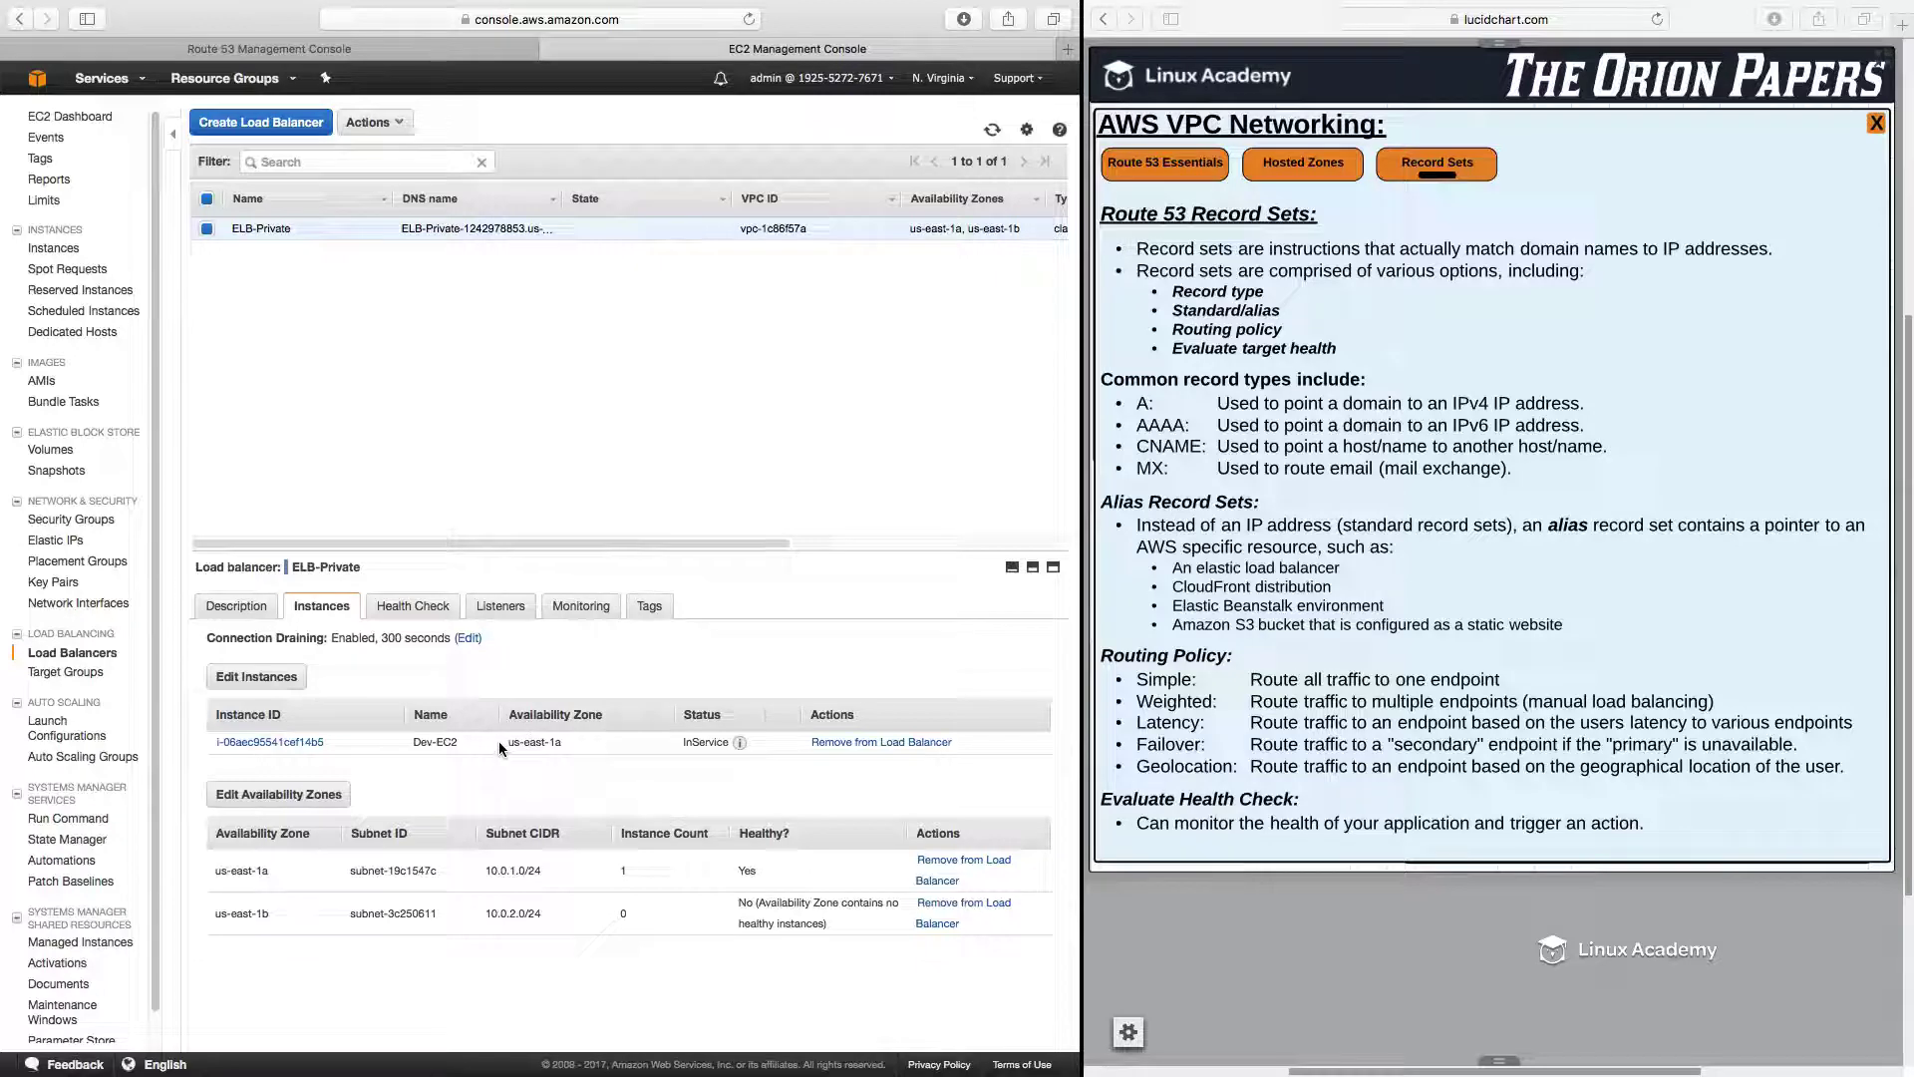
pyautogui.click(241, 610)
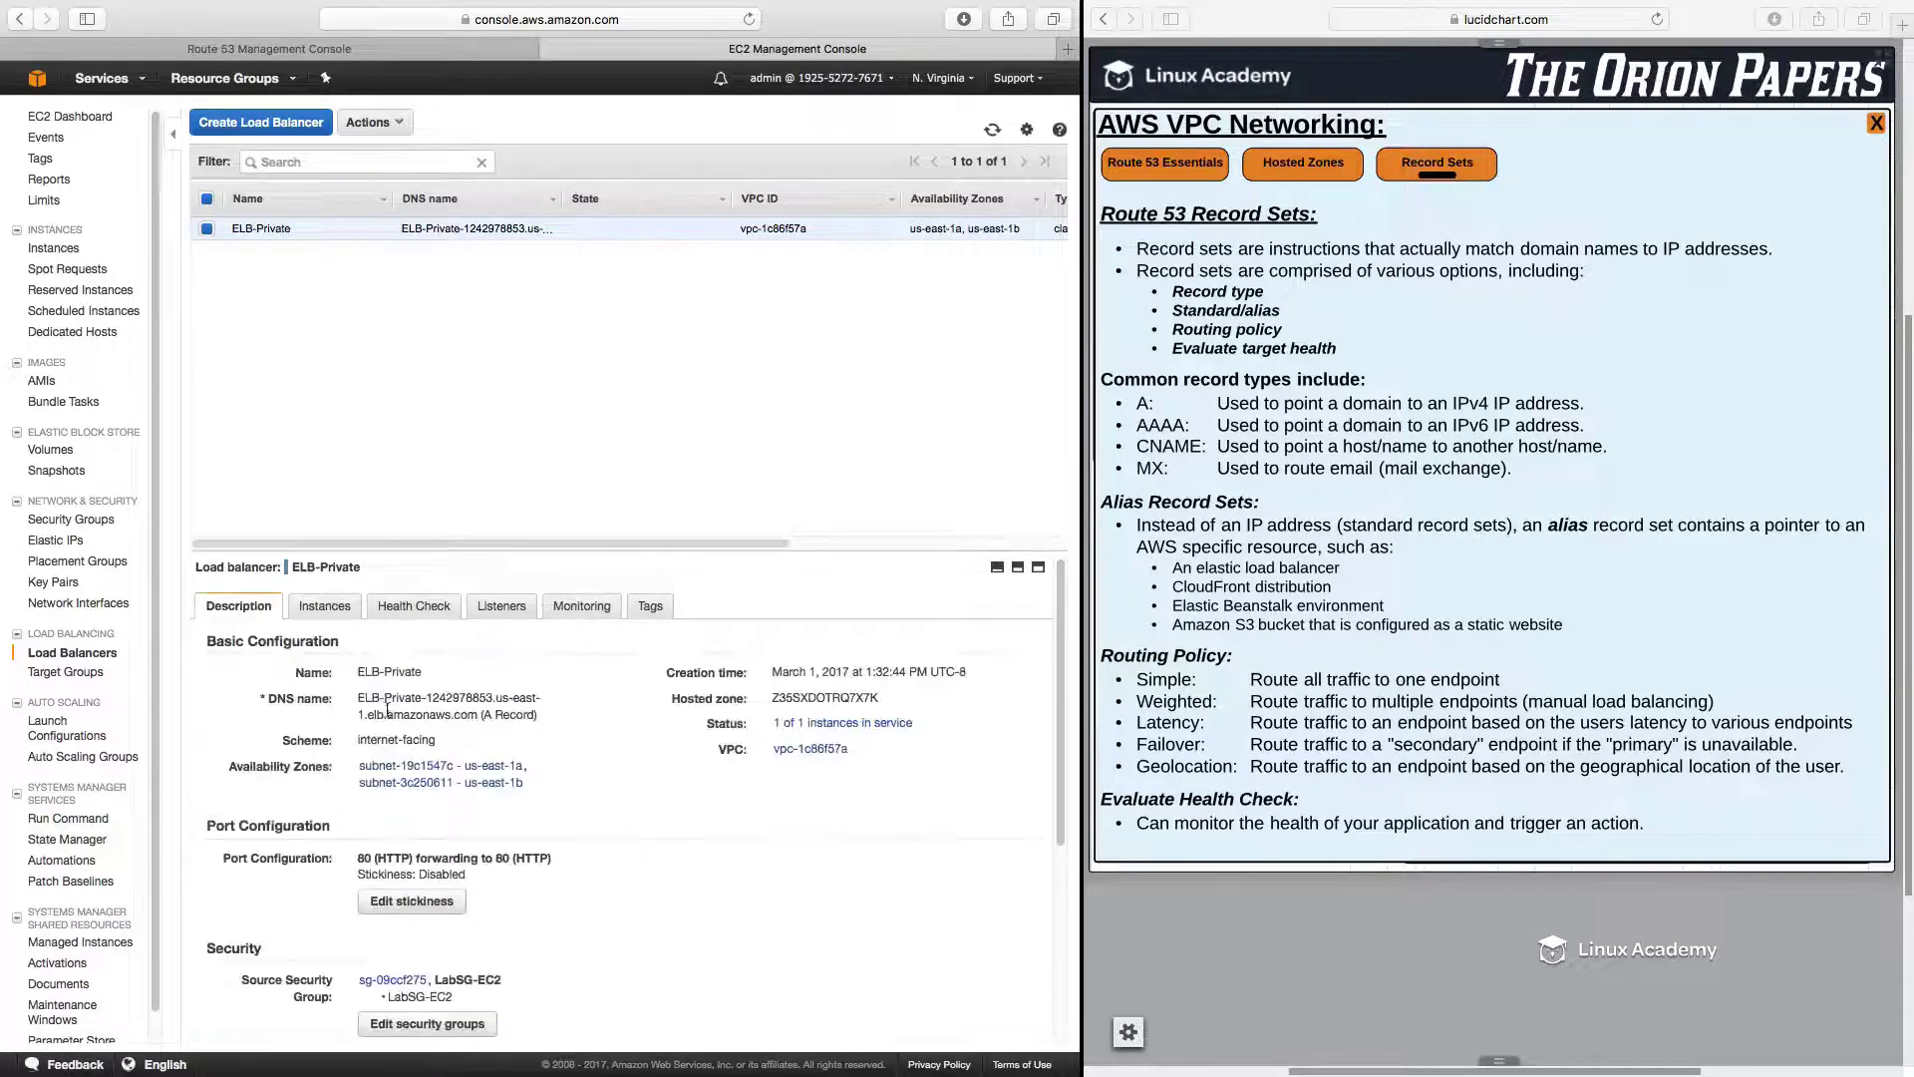
# Step: Test the ELB-Private load balancer by loading its copied DNS name in a new tab, and close that tab
pyautogui.moveTo(357, 697); pyautogui.dragTo(476, 716)
pyautogui.press('super+c')
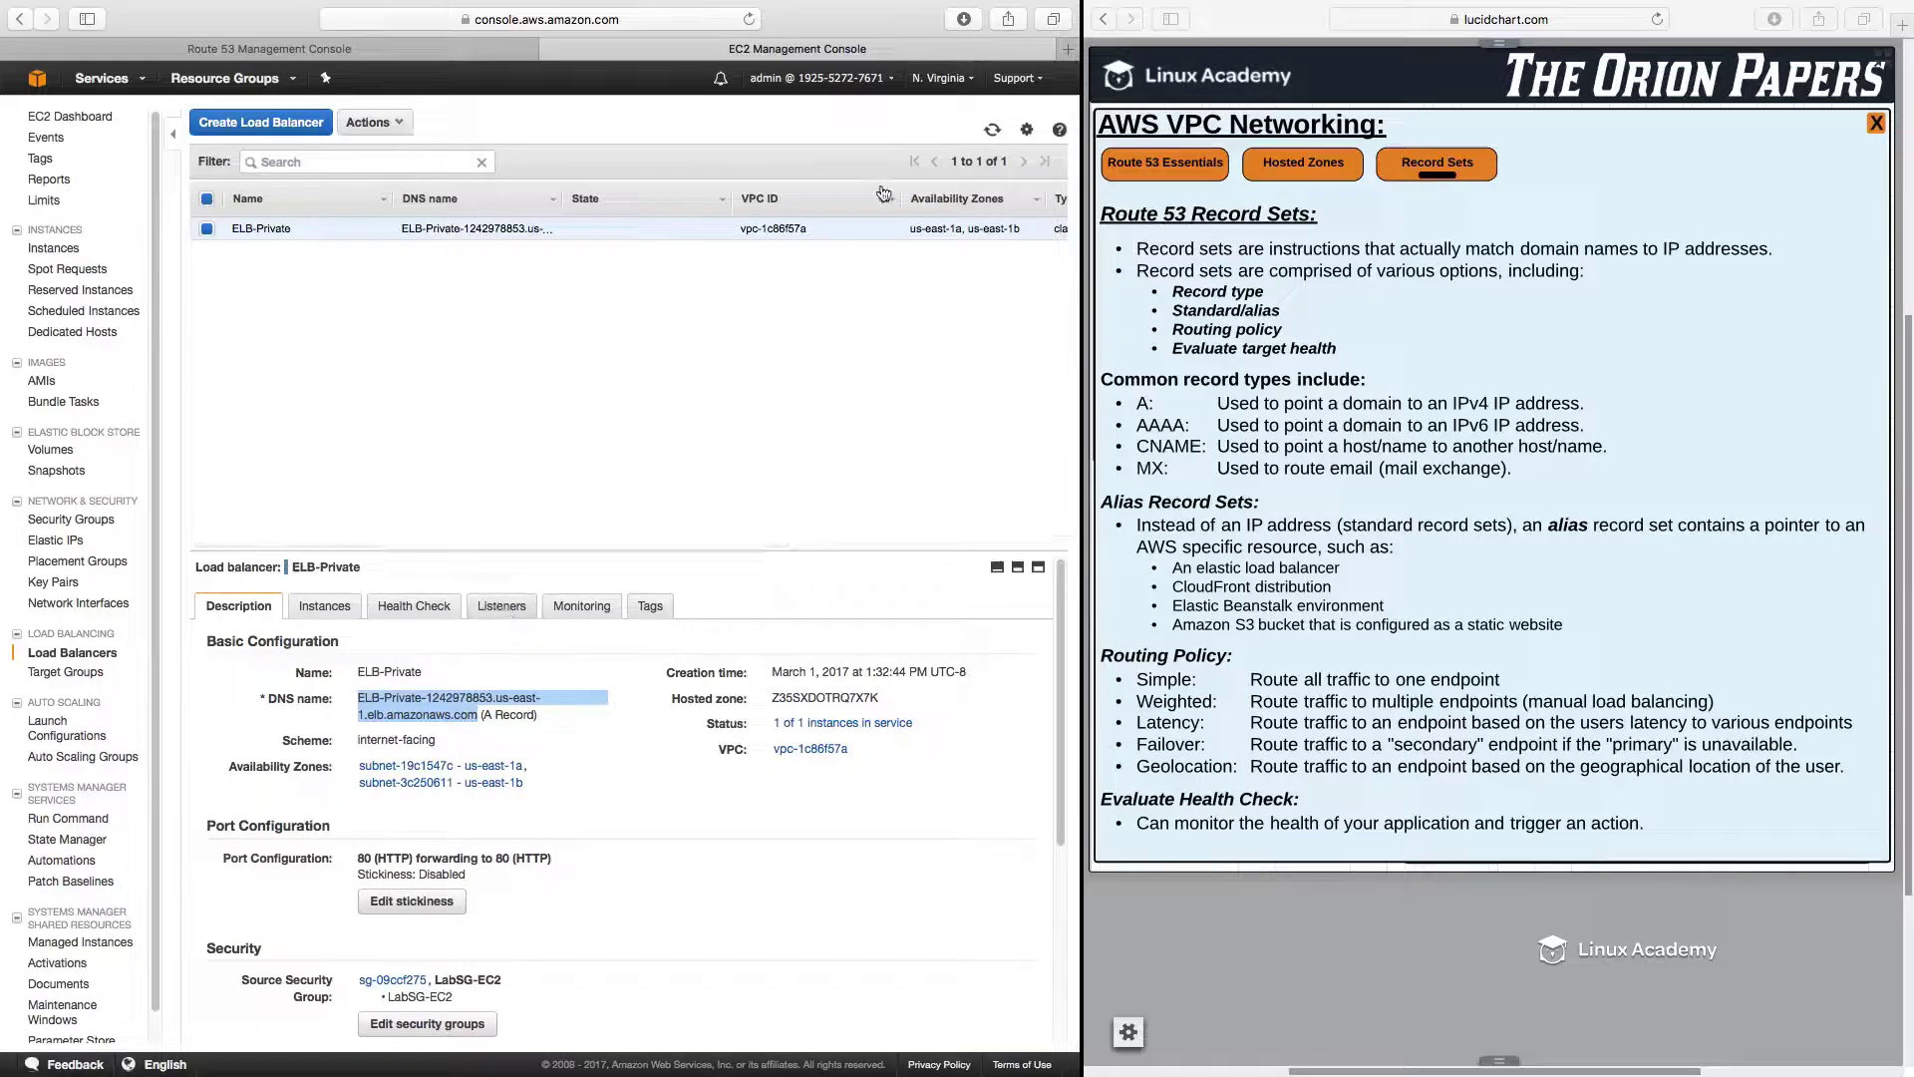
pyautogui.click(1067, 49)
pyautogui.press('super+v')
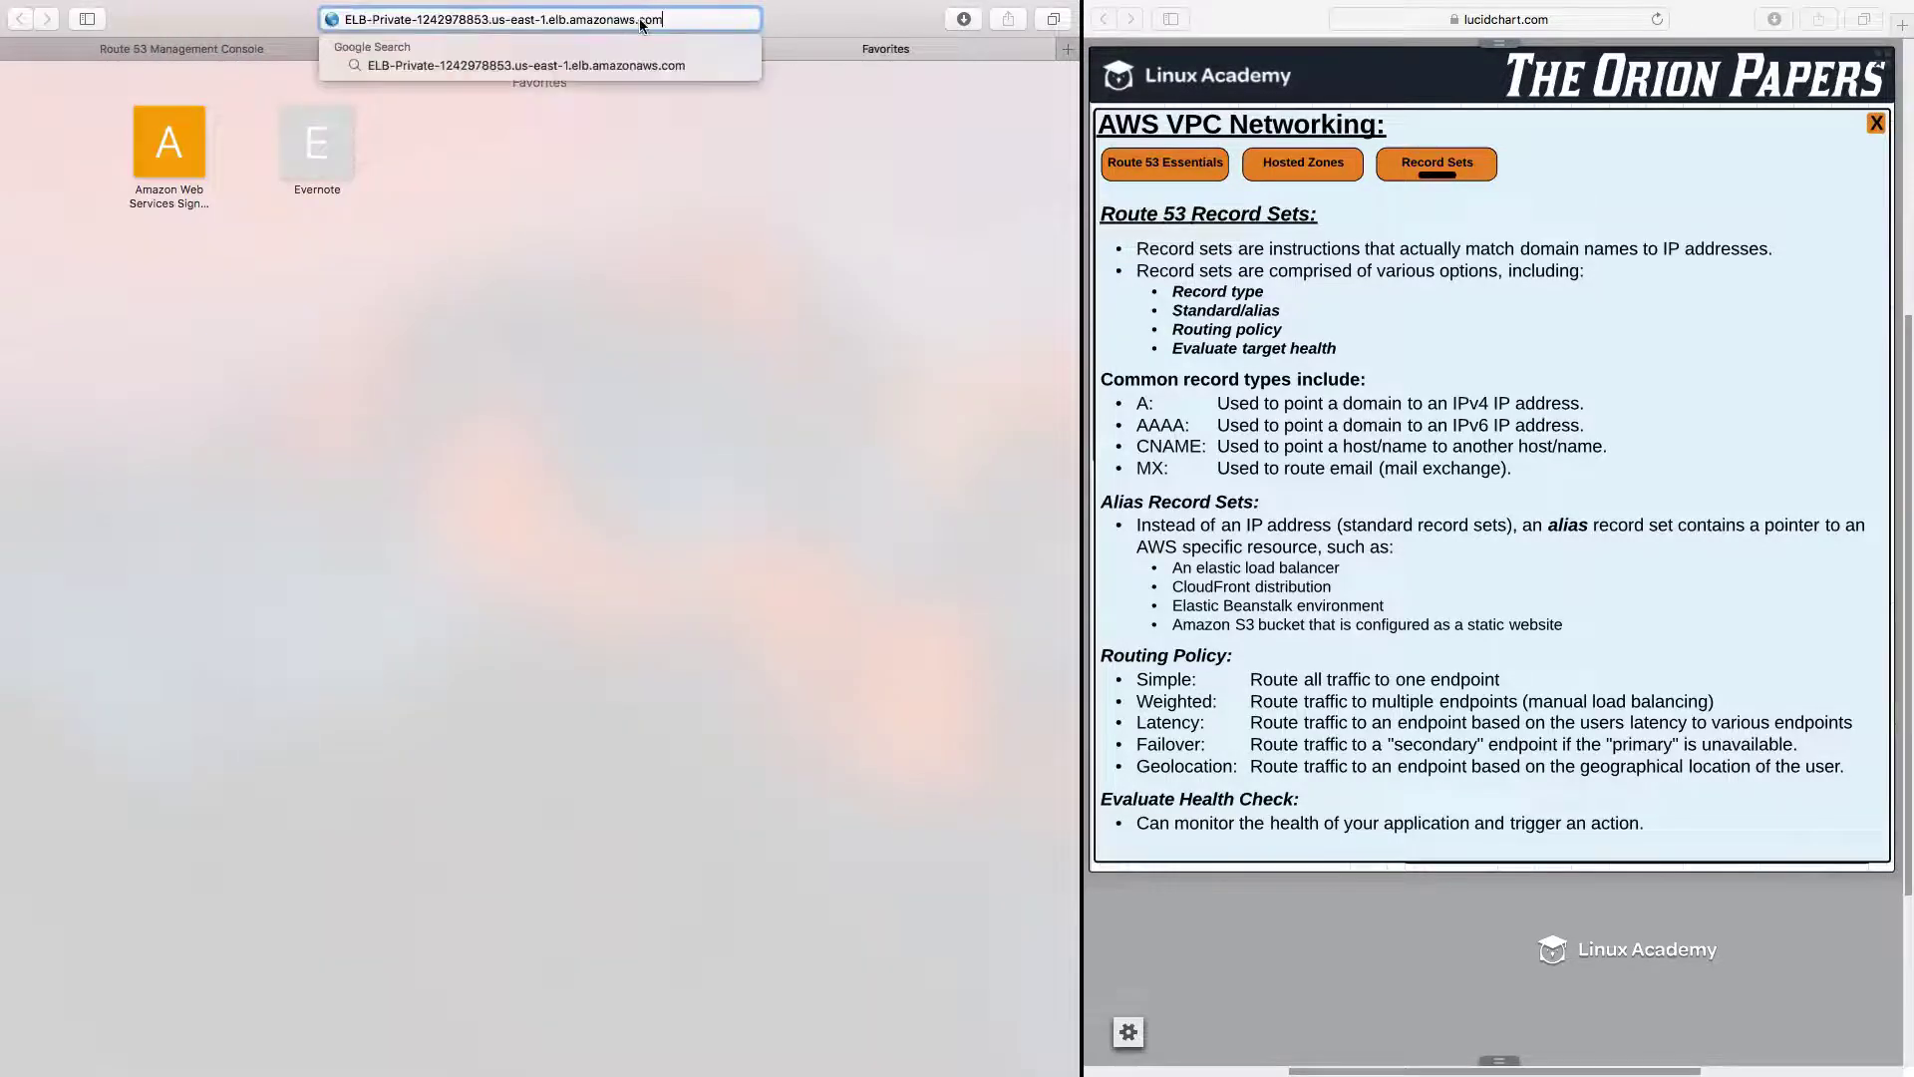
pyautogui.press('Return')
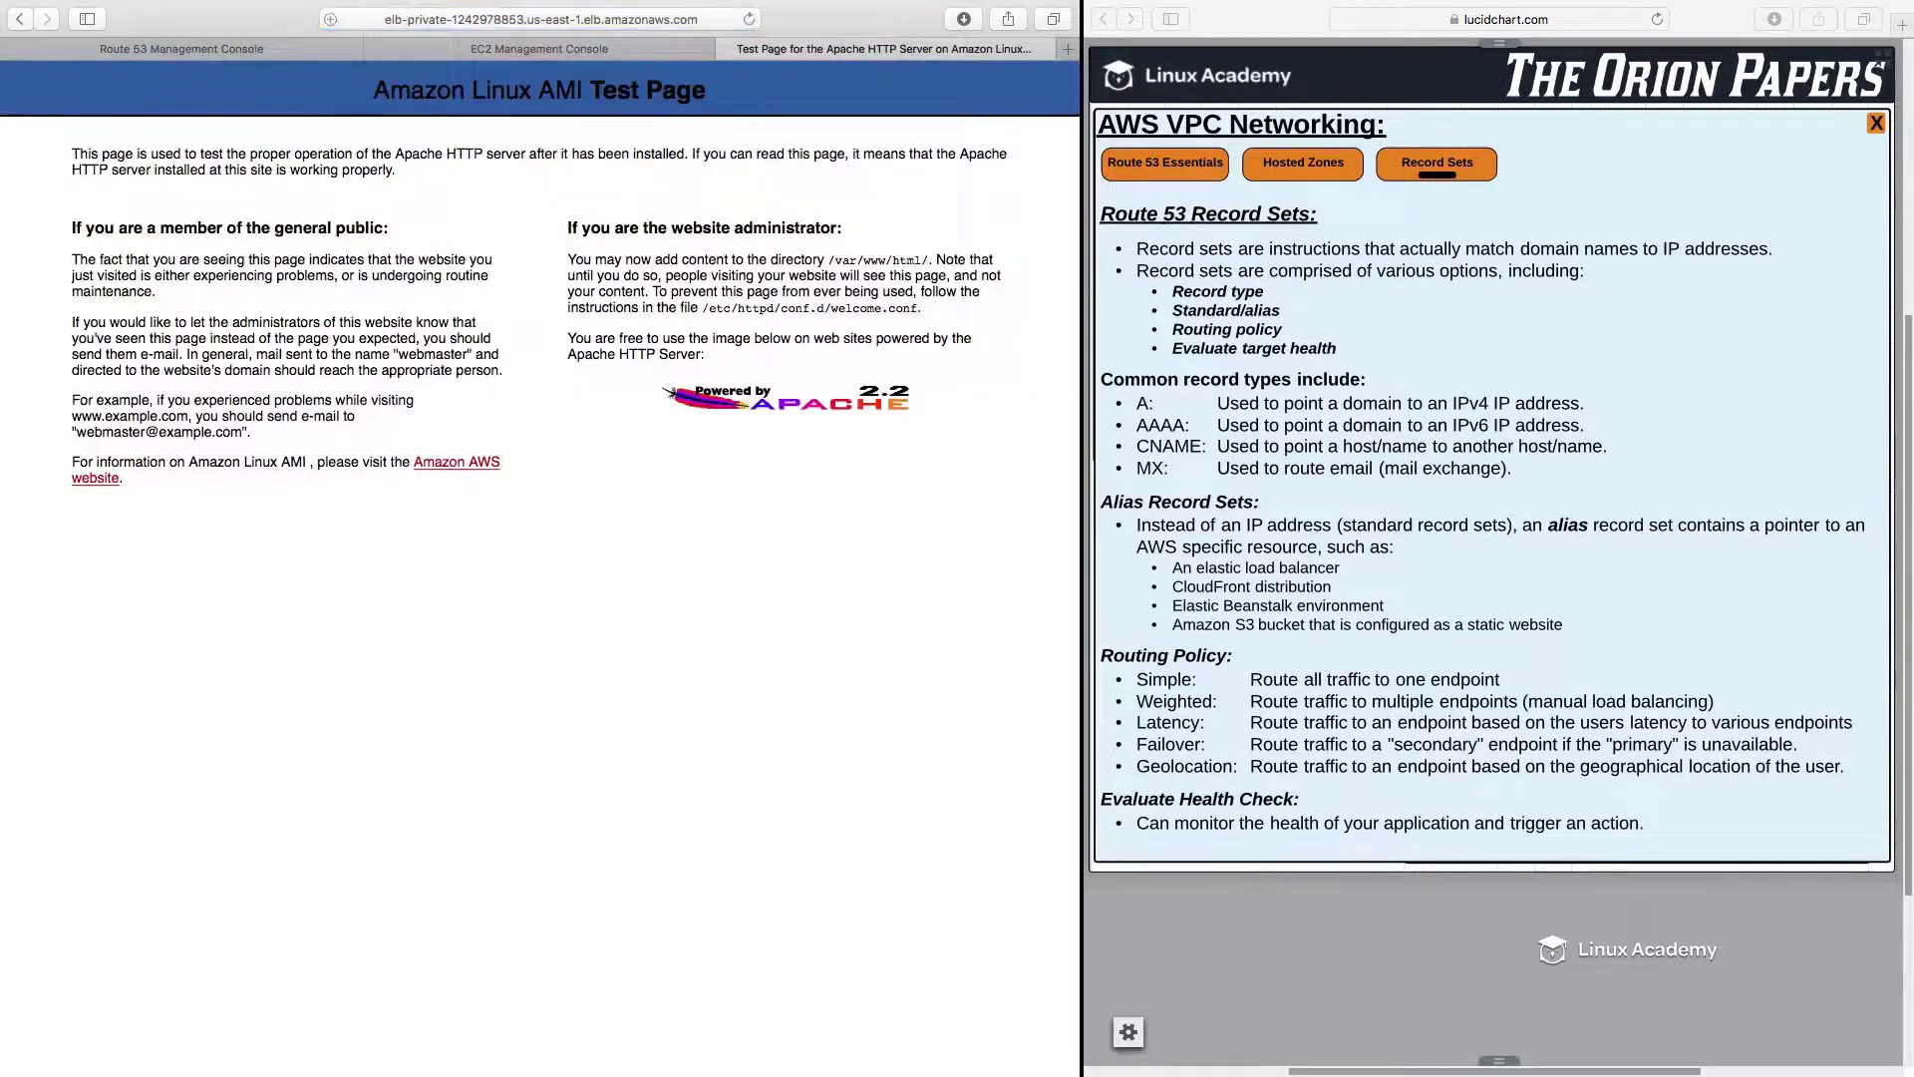
pyautogui.click(727, 49)
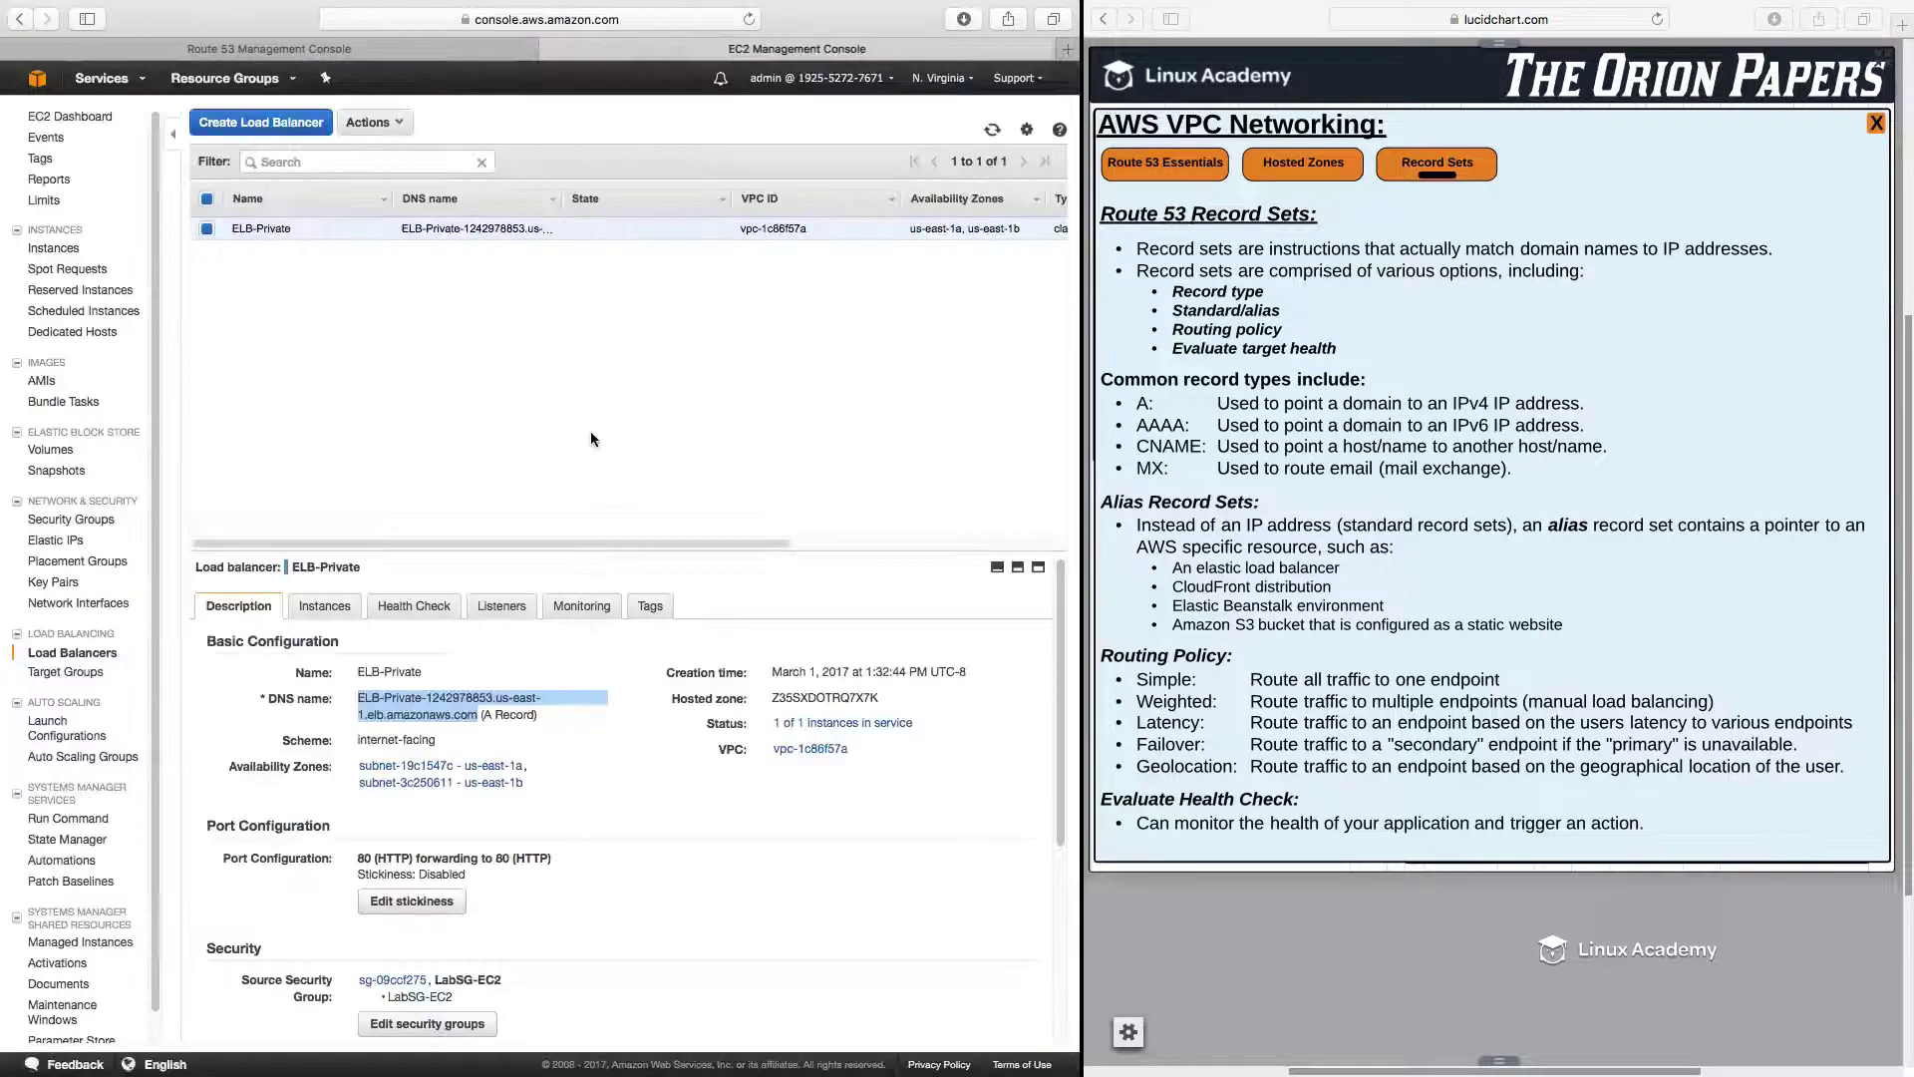
# Step: Start a new record set in the orionpapers.com zone with the name www and type A – IPv4 address
pyautogui.moveTo(537, 540)
pyautogui.click(409, 56)
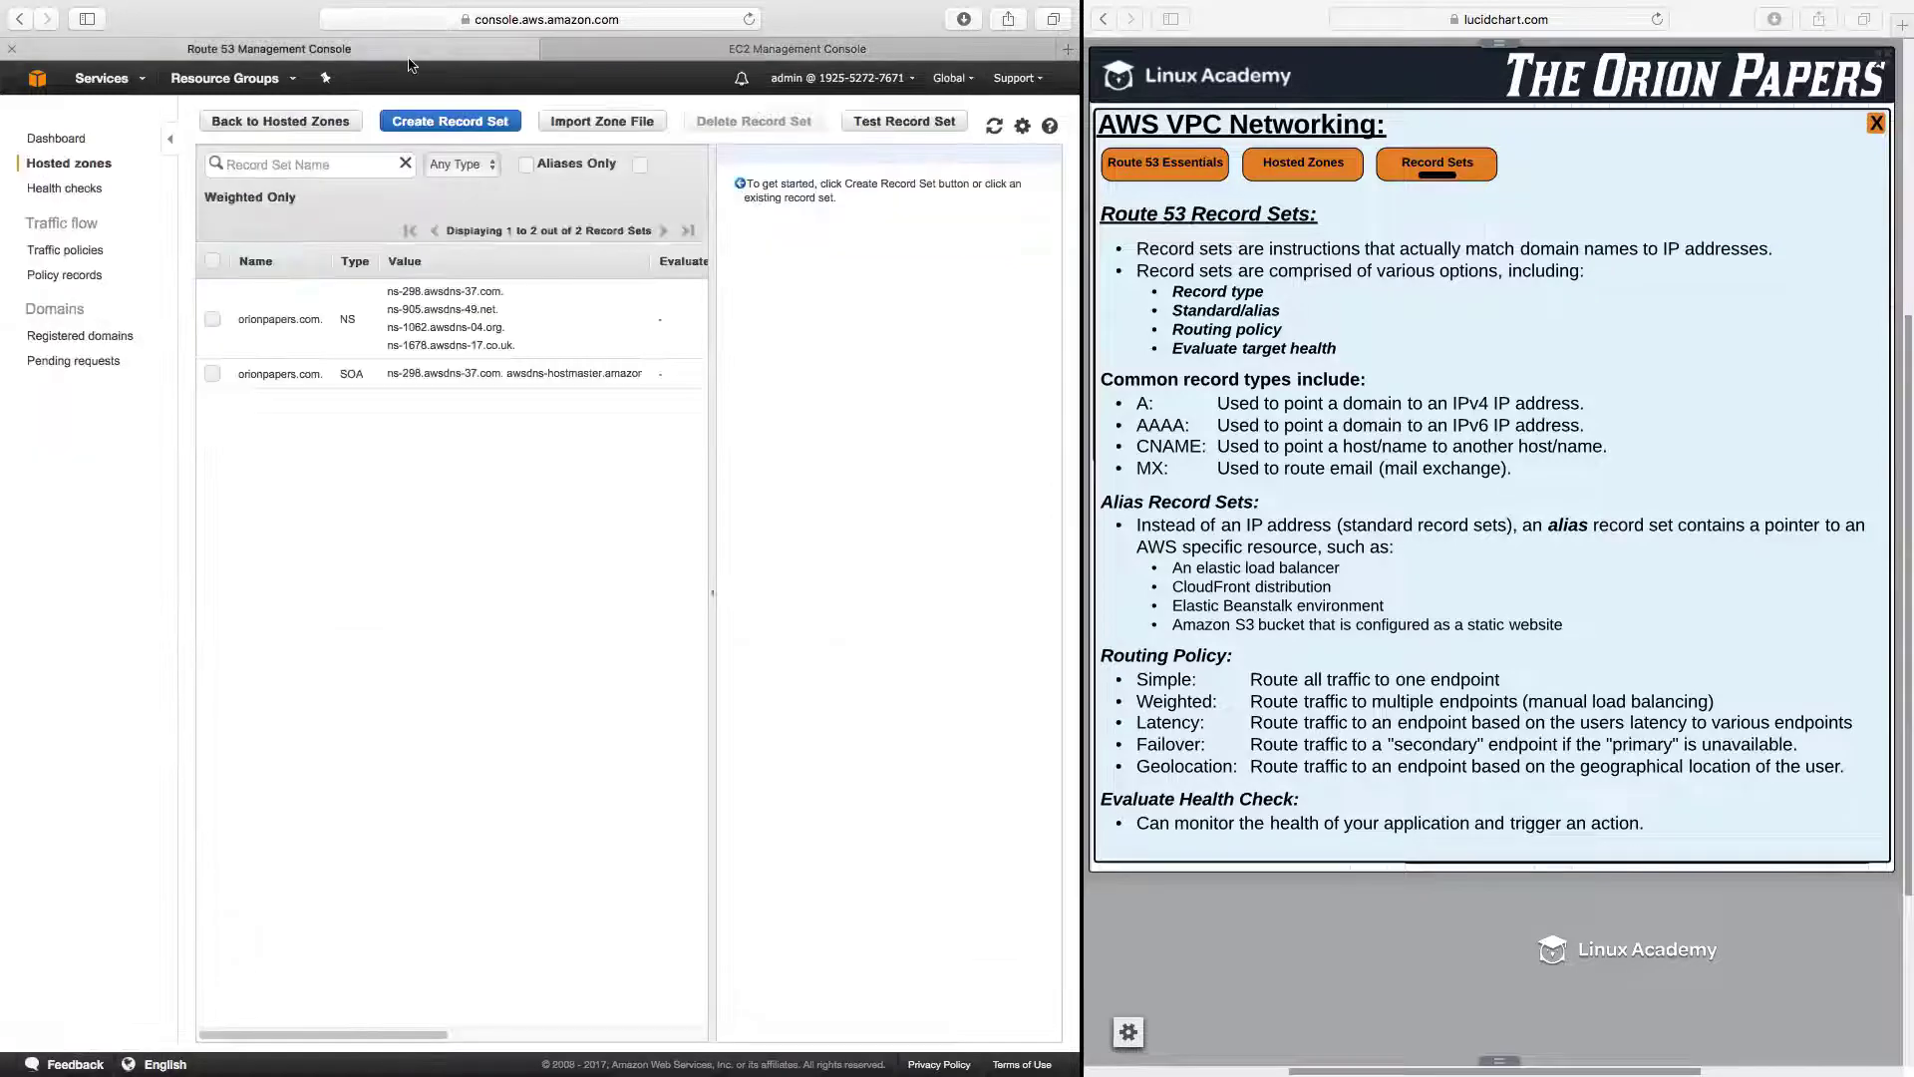
pyautogui.click(463, 130)
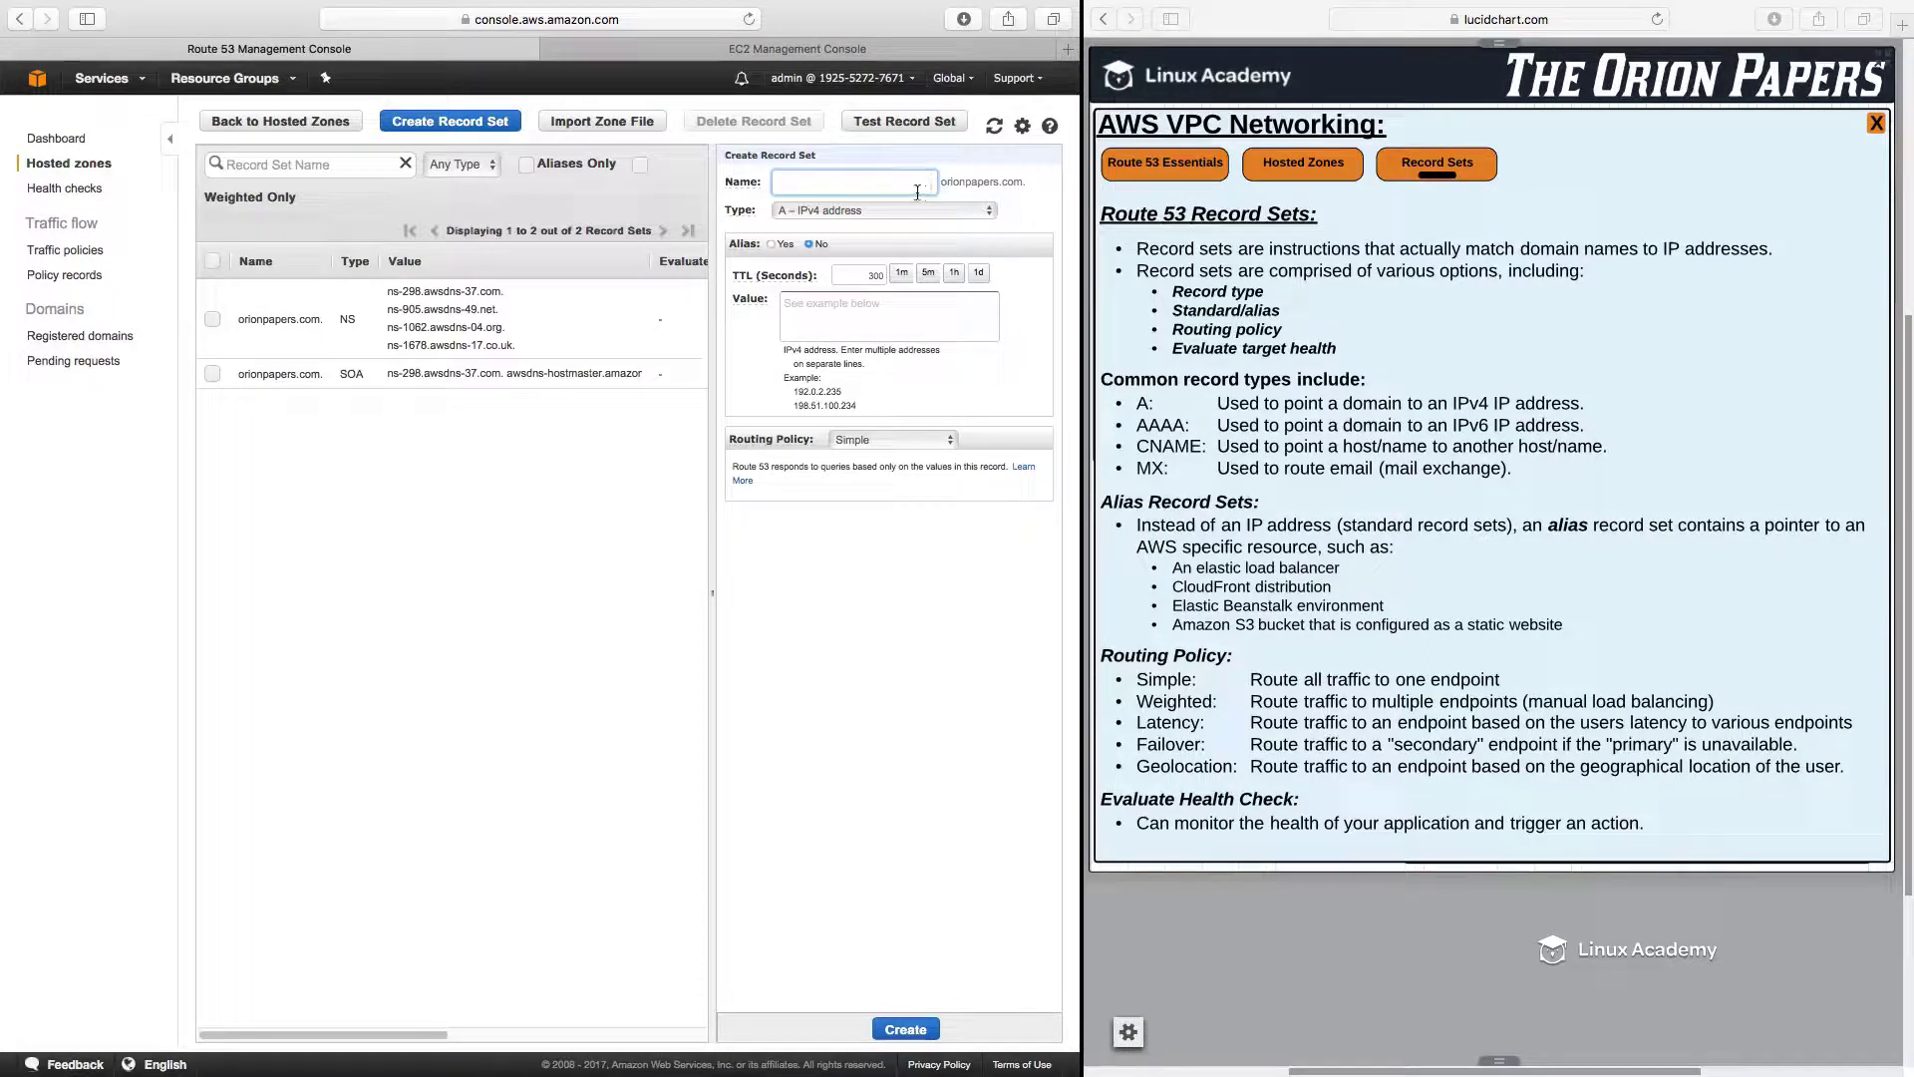
pyautogui.write('www')
pyautogui.click(877, 212)
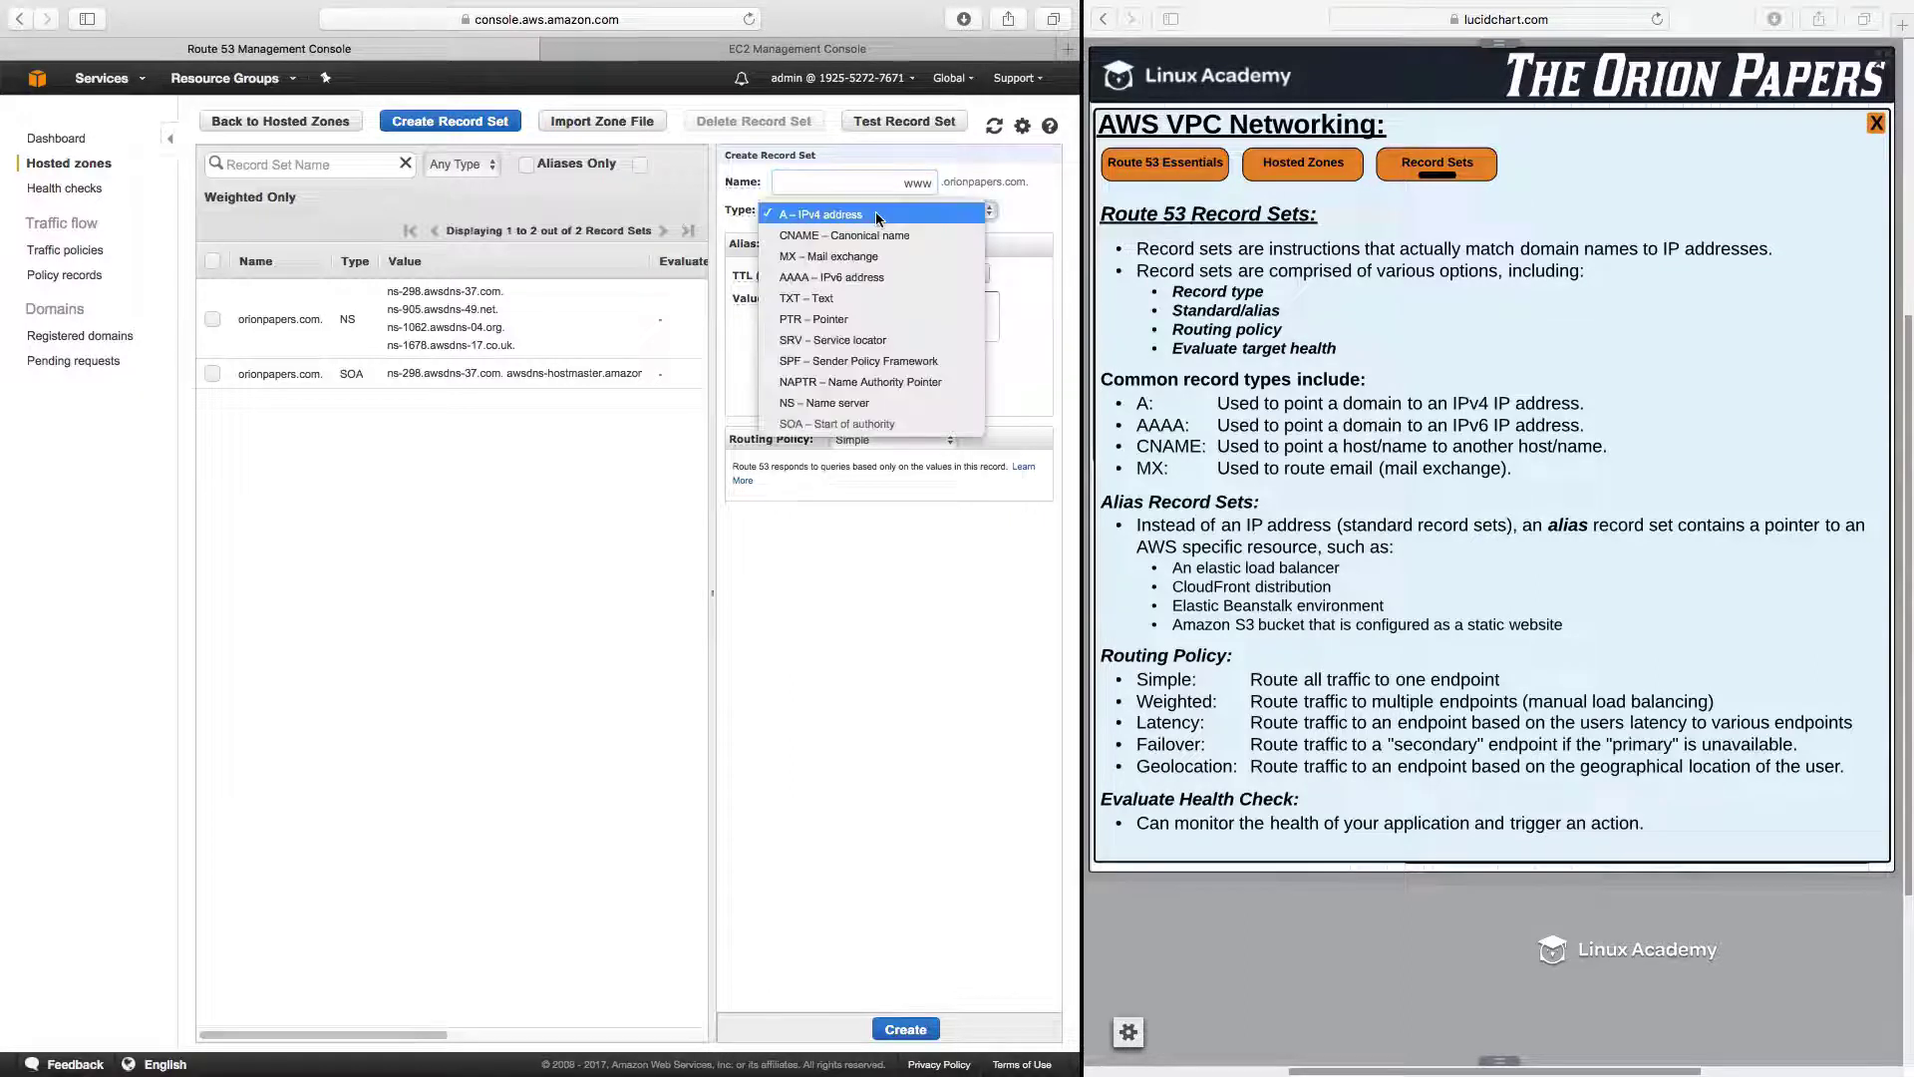
pyautogui.click(937, 215)
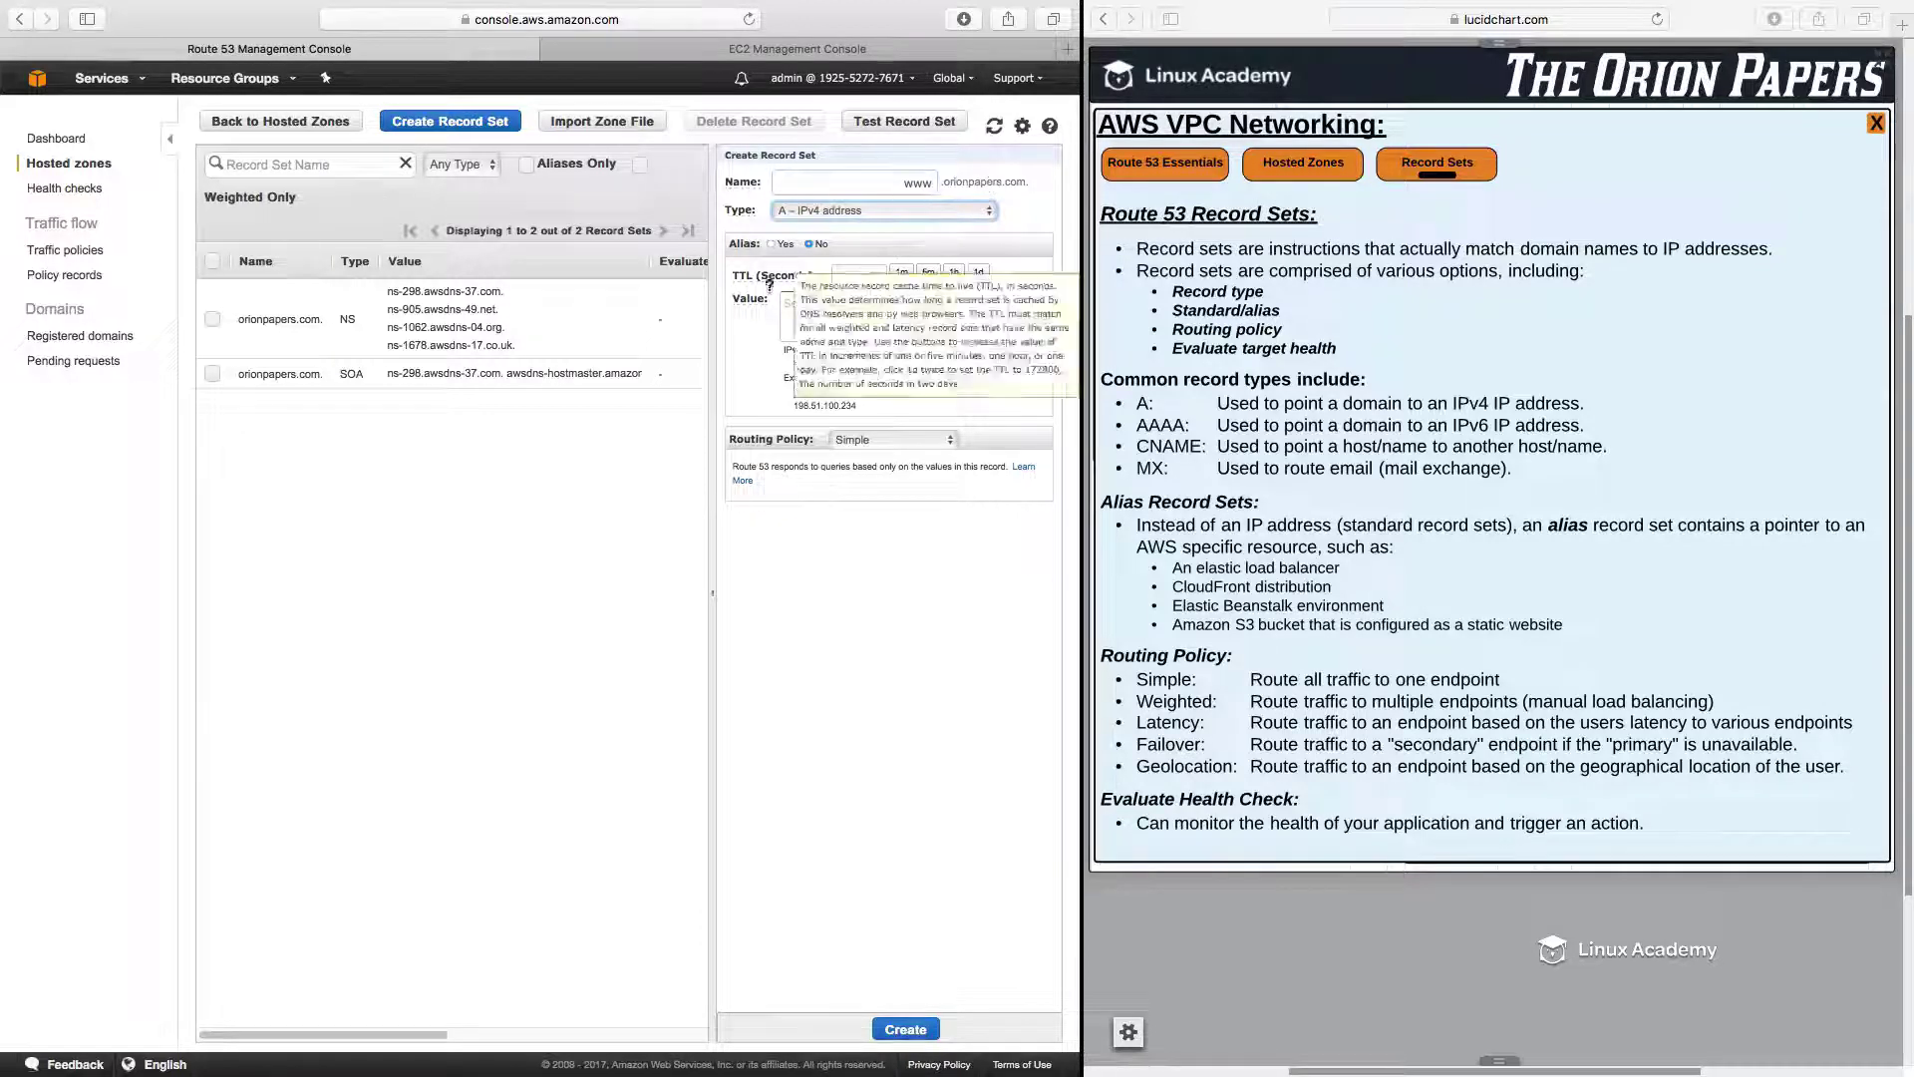
# Step: Make the www record an alias targeting the ELB-Private classic load balancer, with the Simple routing policy
pyautogui.moveTo(863, 409); pyautogui.dragTo(795, 389)
pyautogui.click(848, 307)
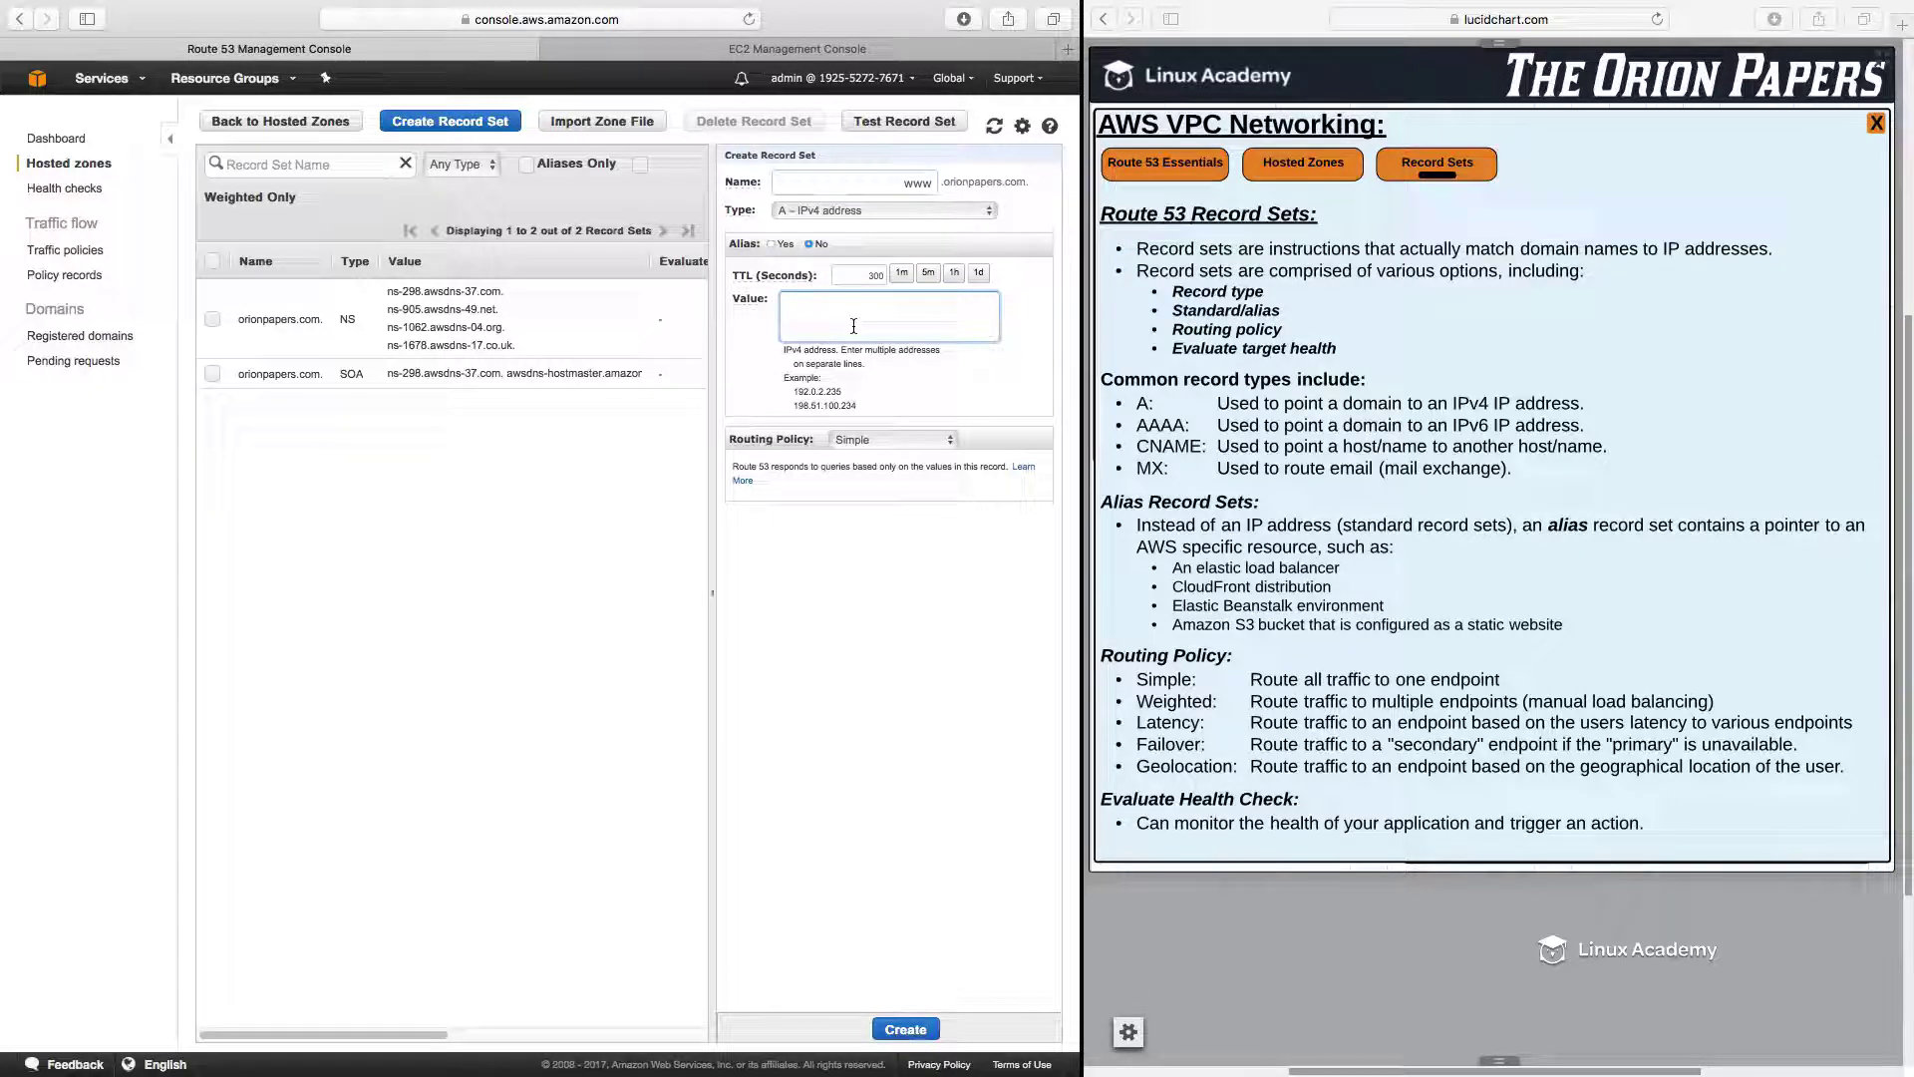
pyautogui.click(771, 243)
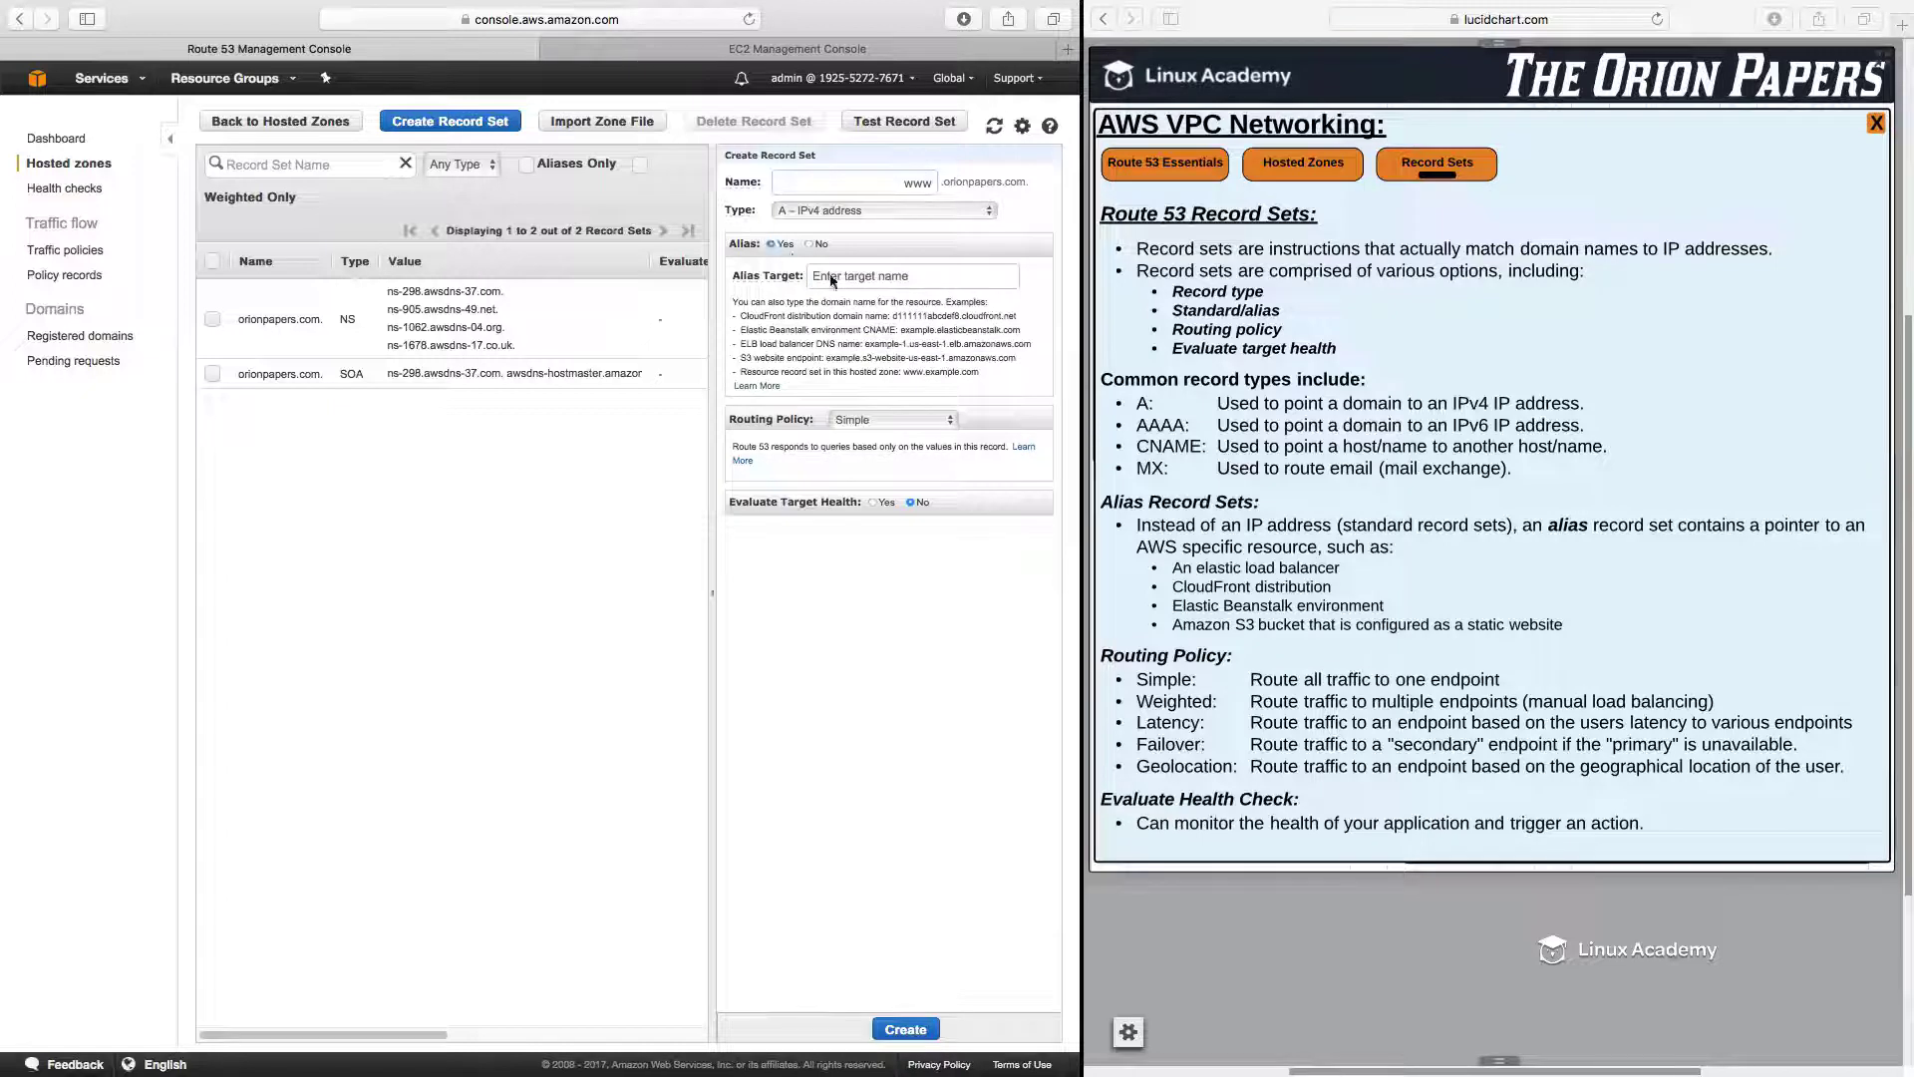
pyautogui.click(909, 281)
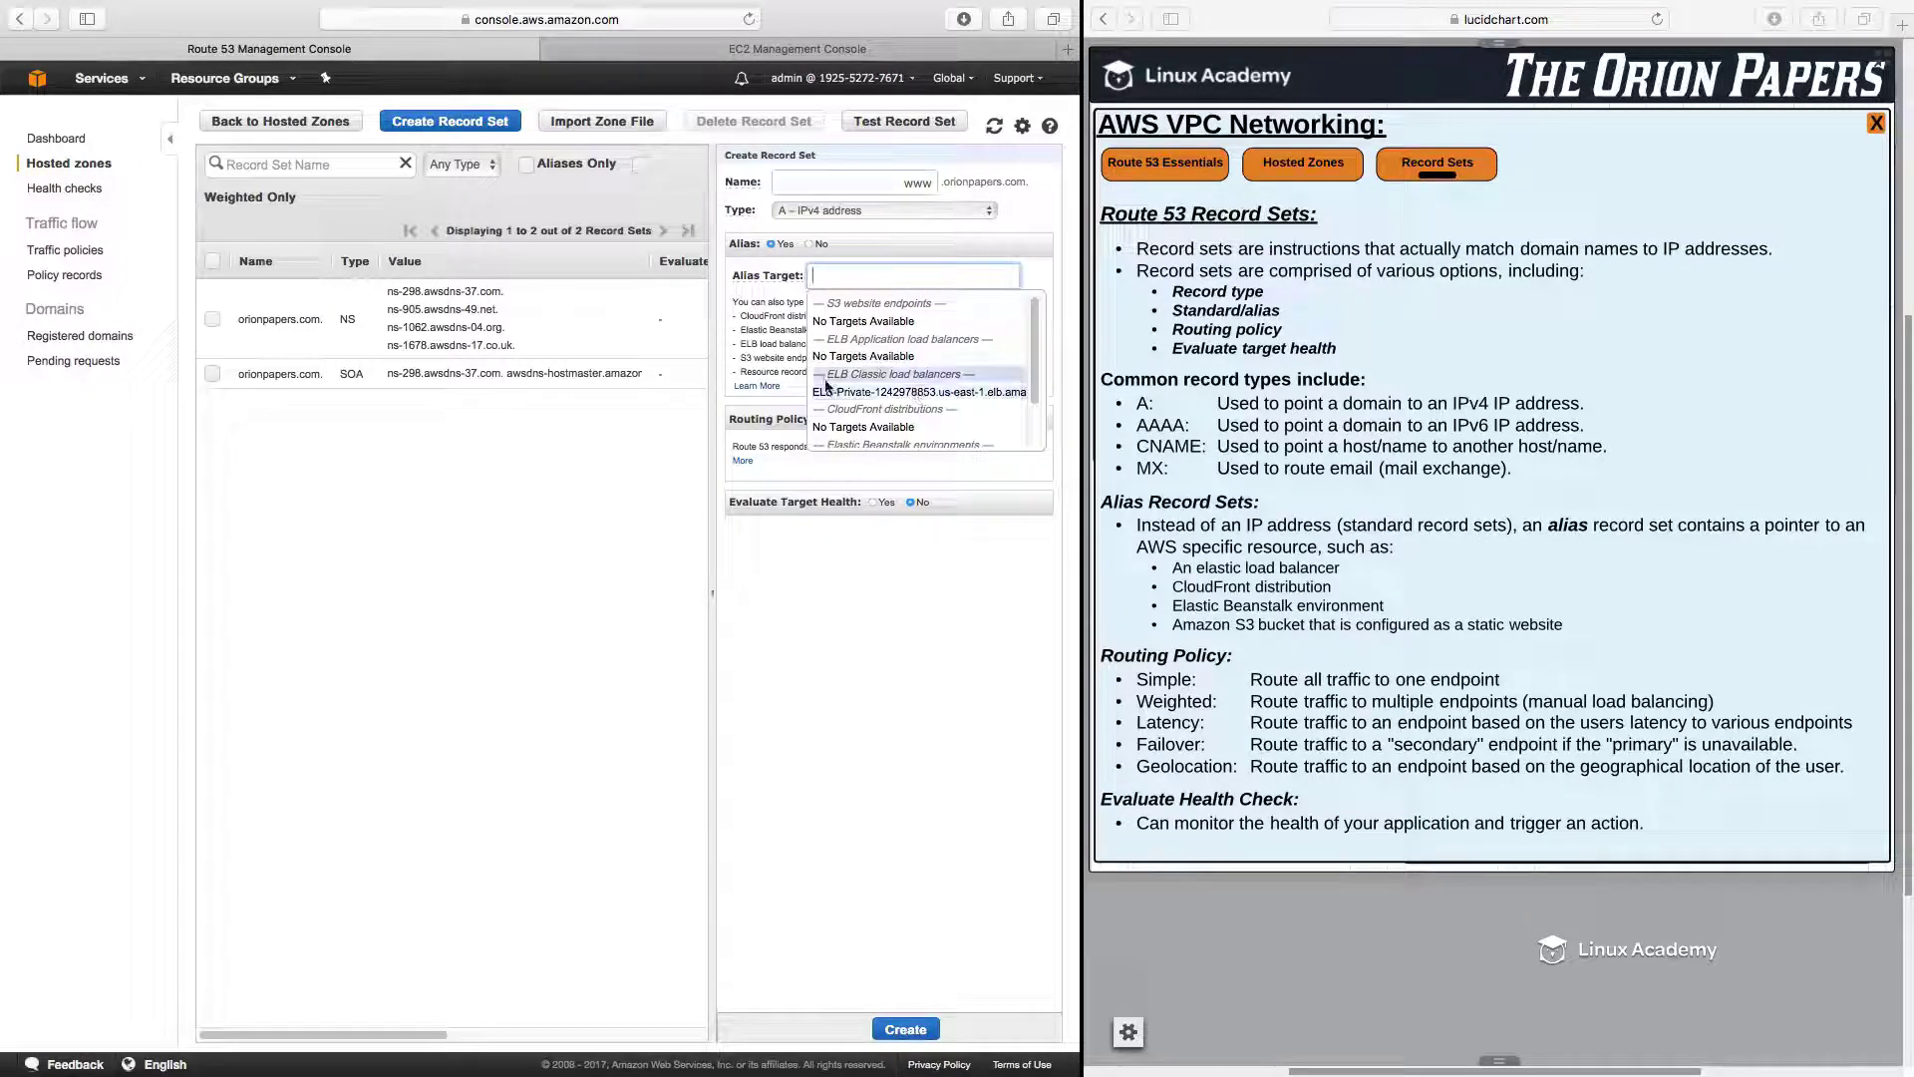
pyautogui.click(885, 393)
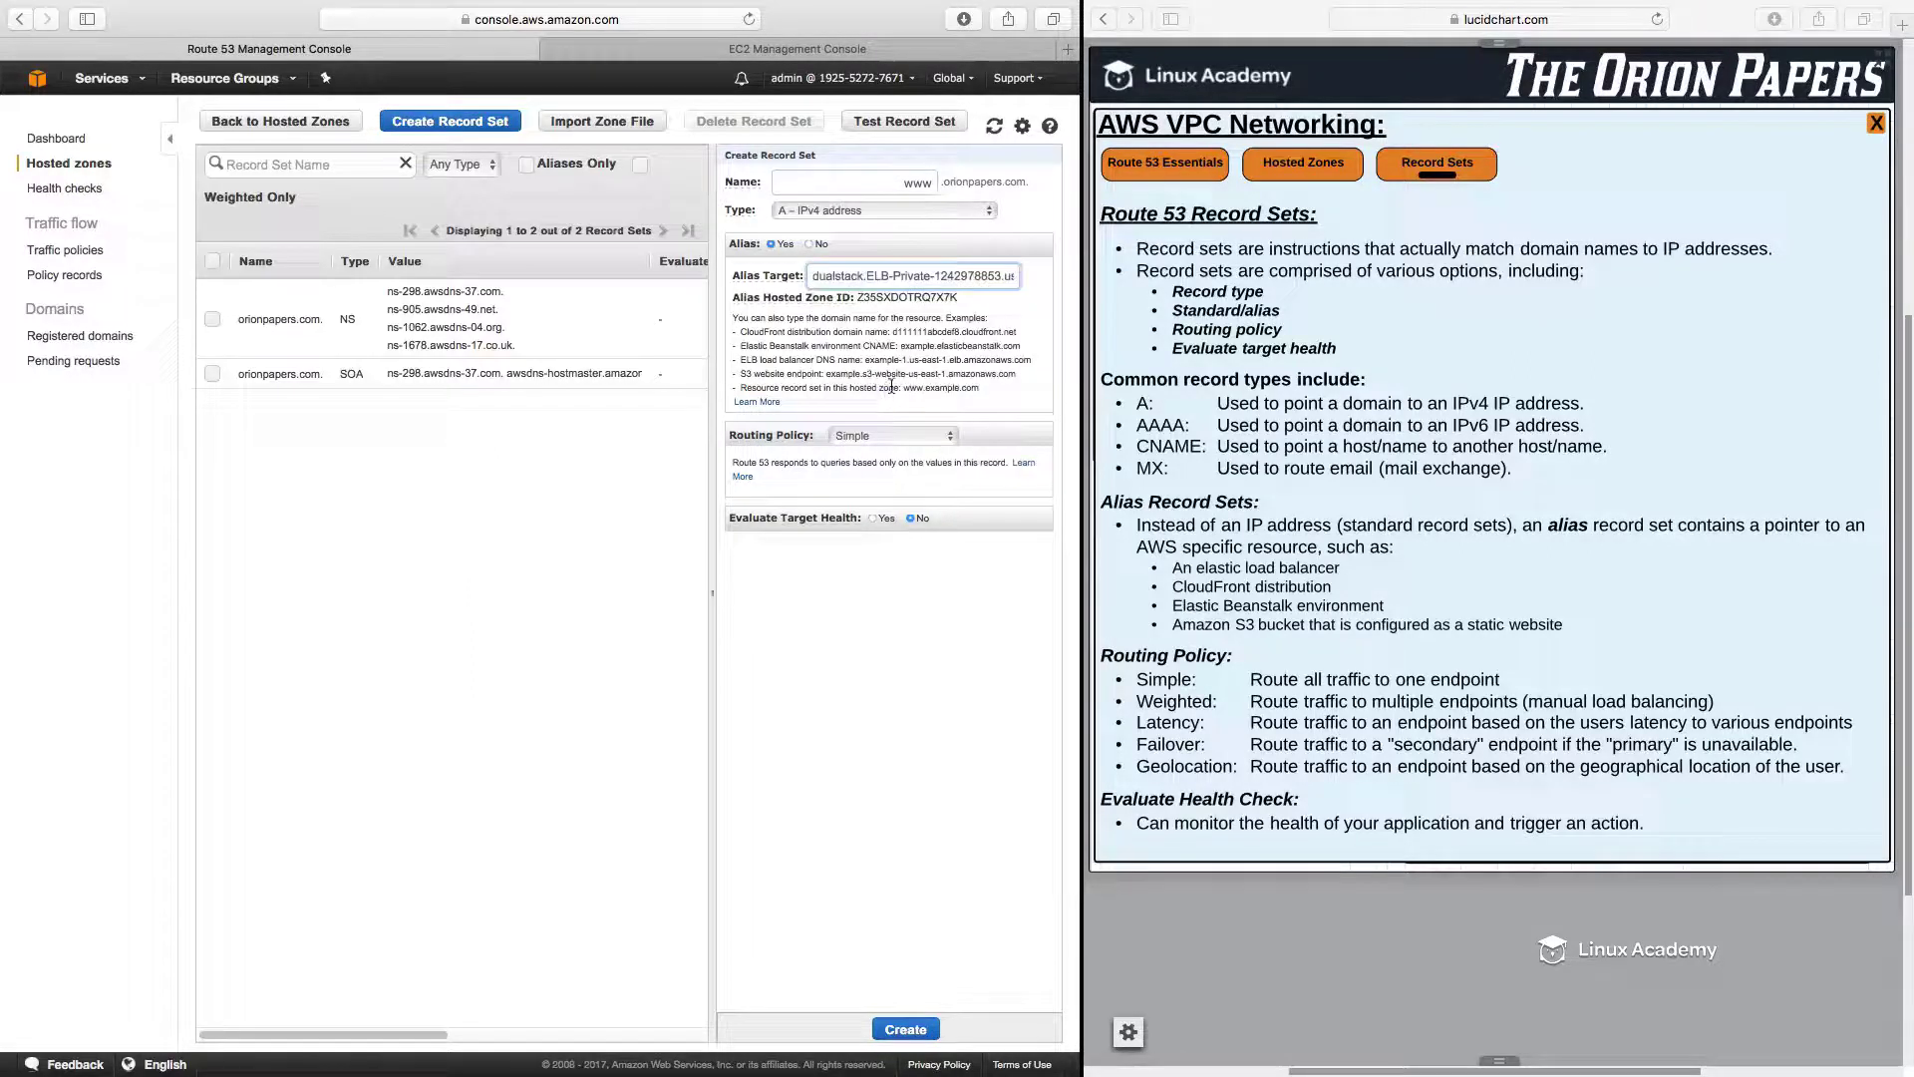
pyautogui.click(841, 436)
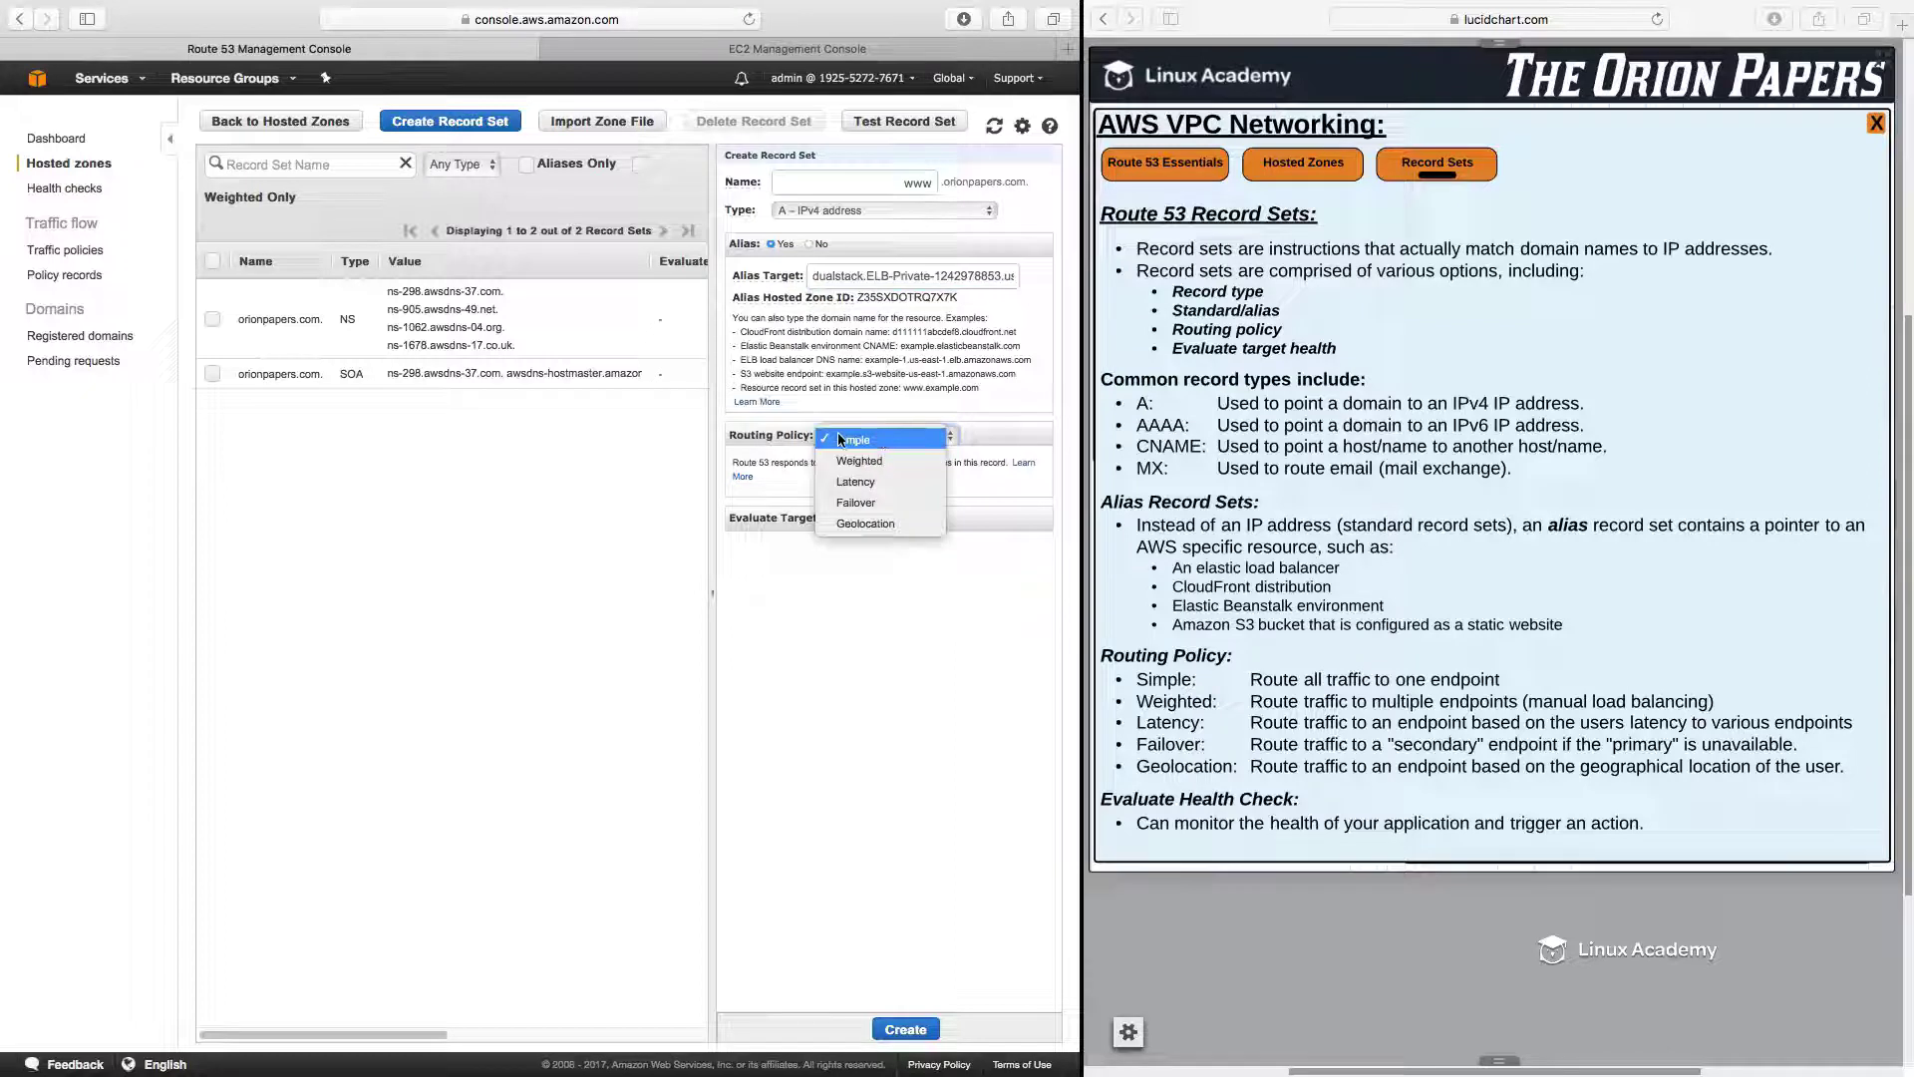
pyautogui.click(841, 439)
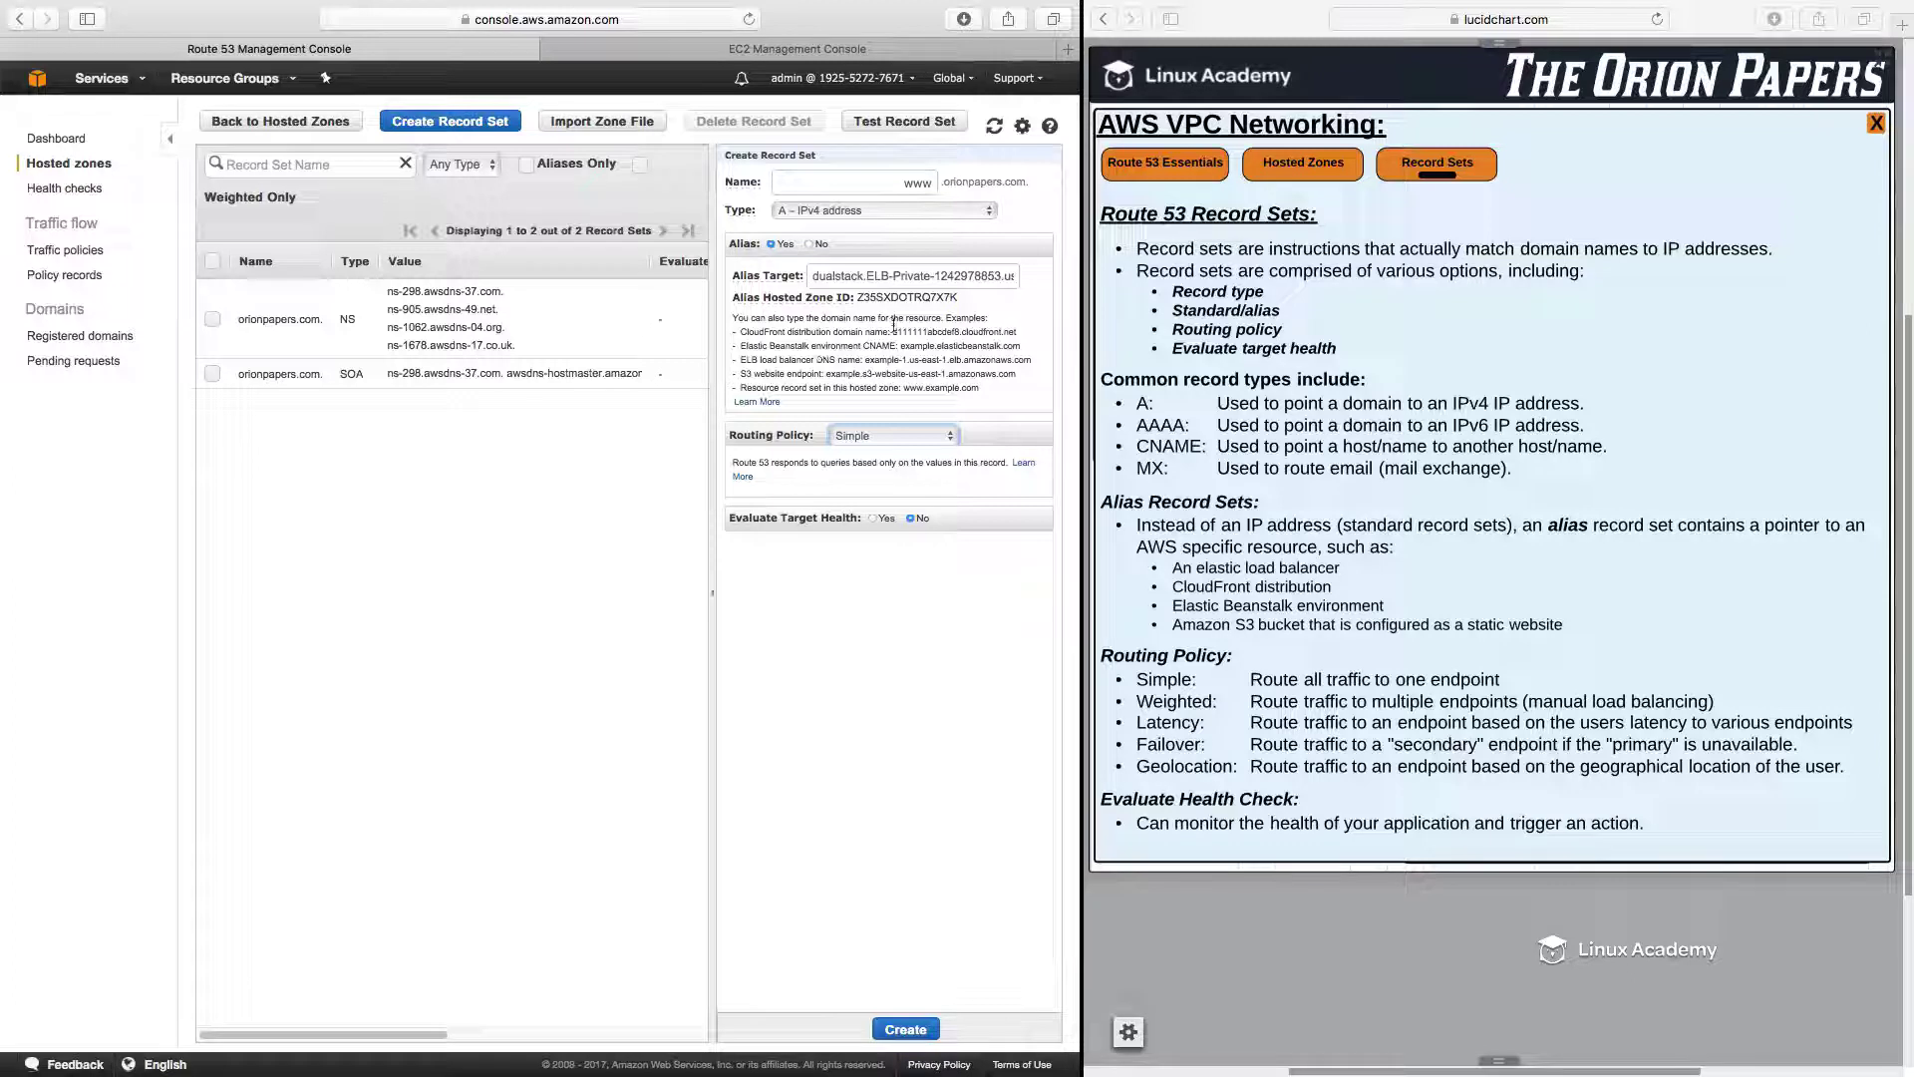
# Step: Preview the Weighted routing policy's weight and set ID options for the www record, and restore the Simple policy
pyautogui.click(877, 437)
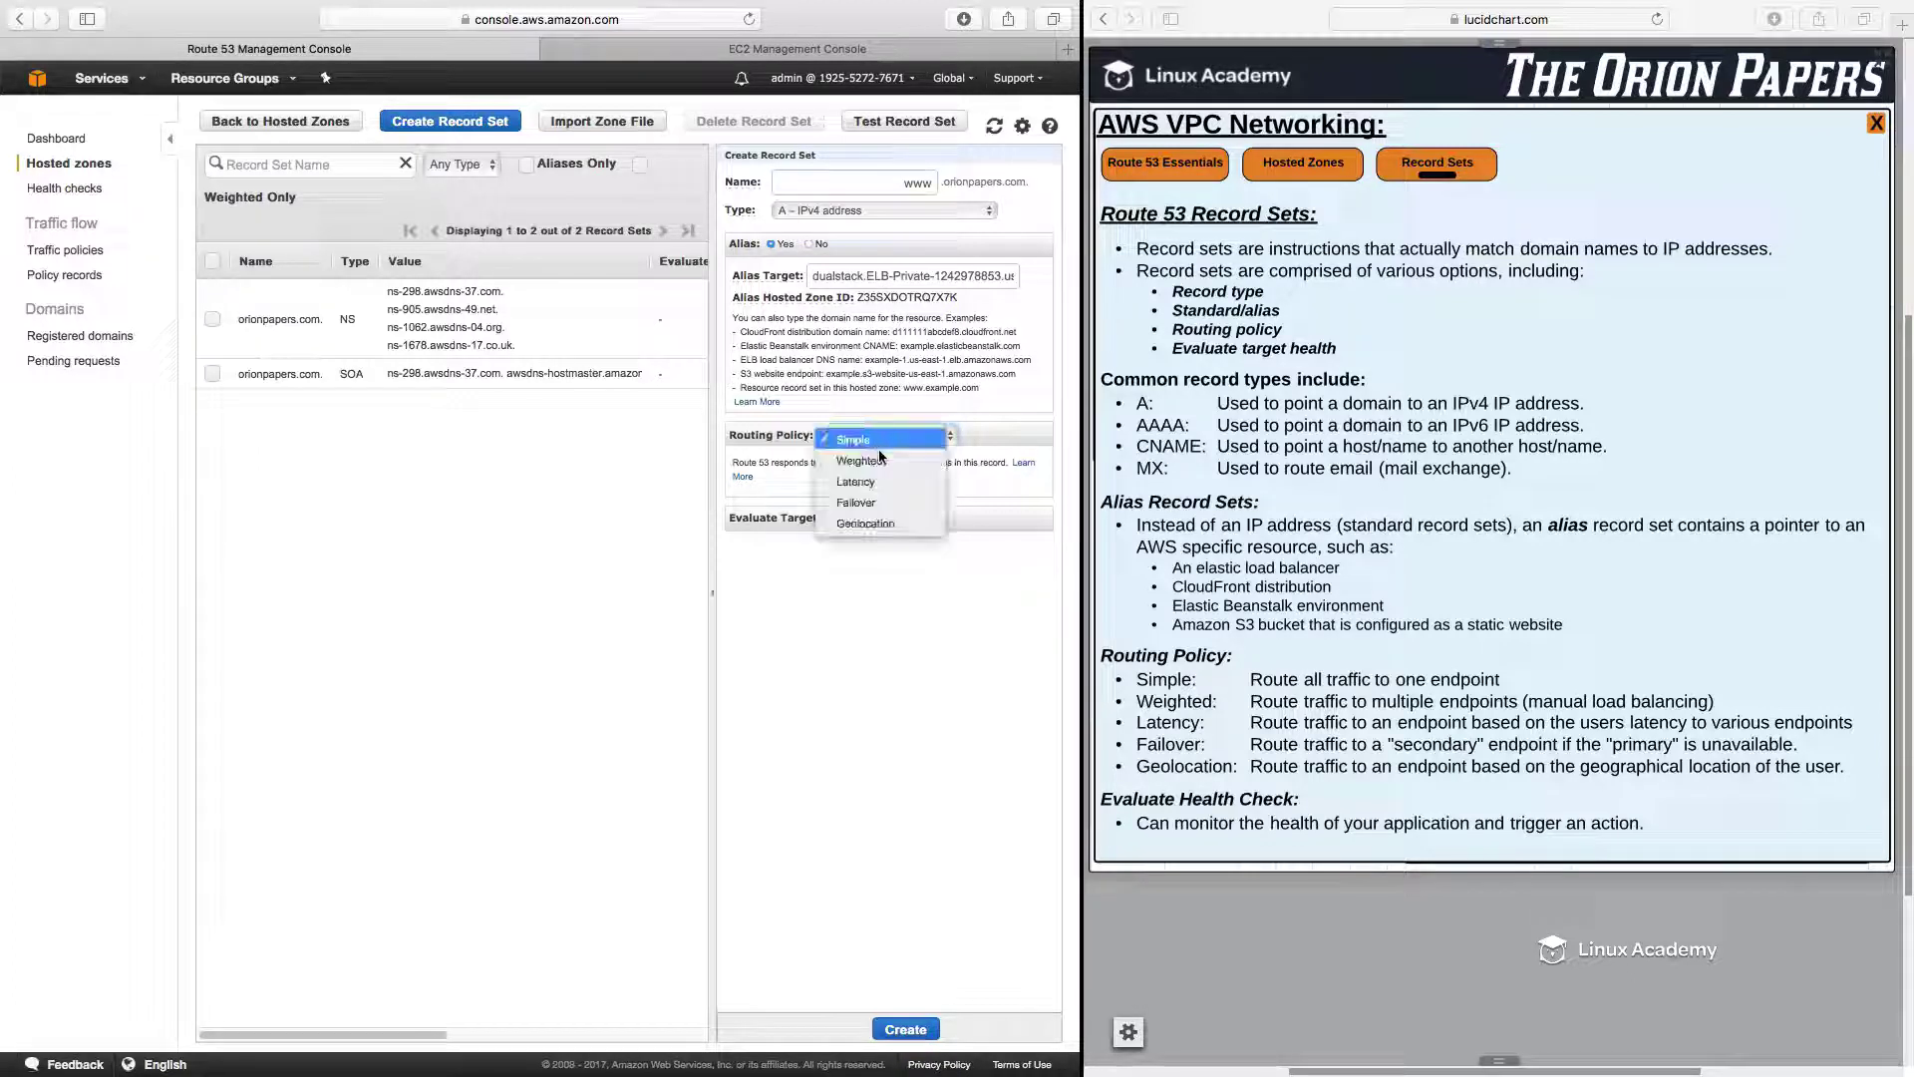
pyautogui.click(882, 459)
pyautogui.click(834, 506)
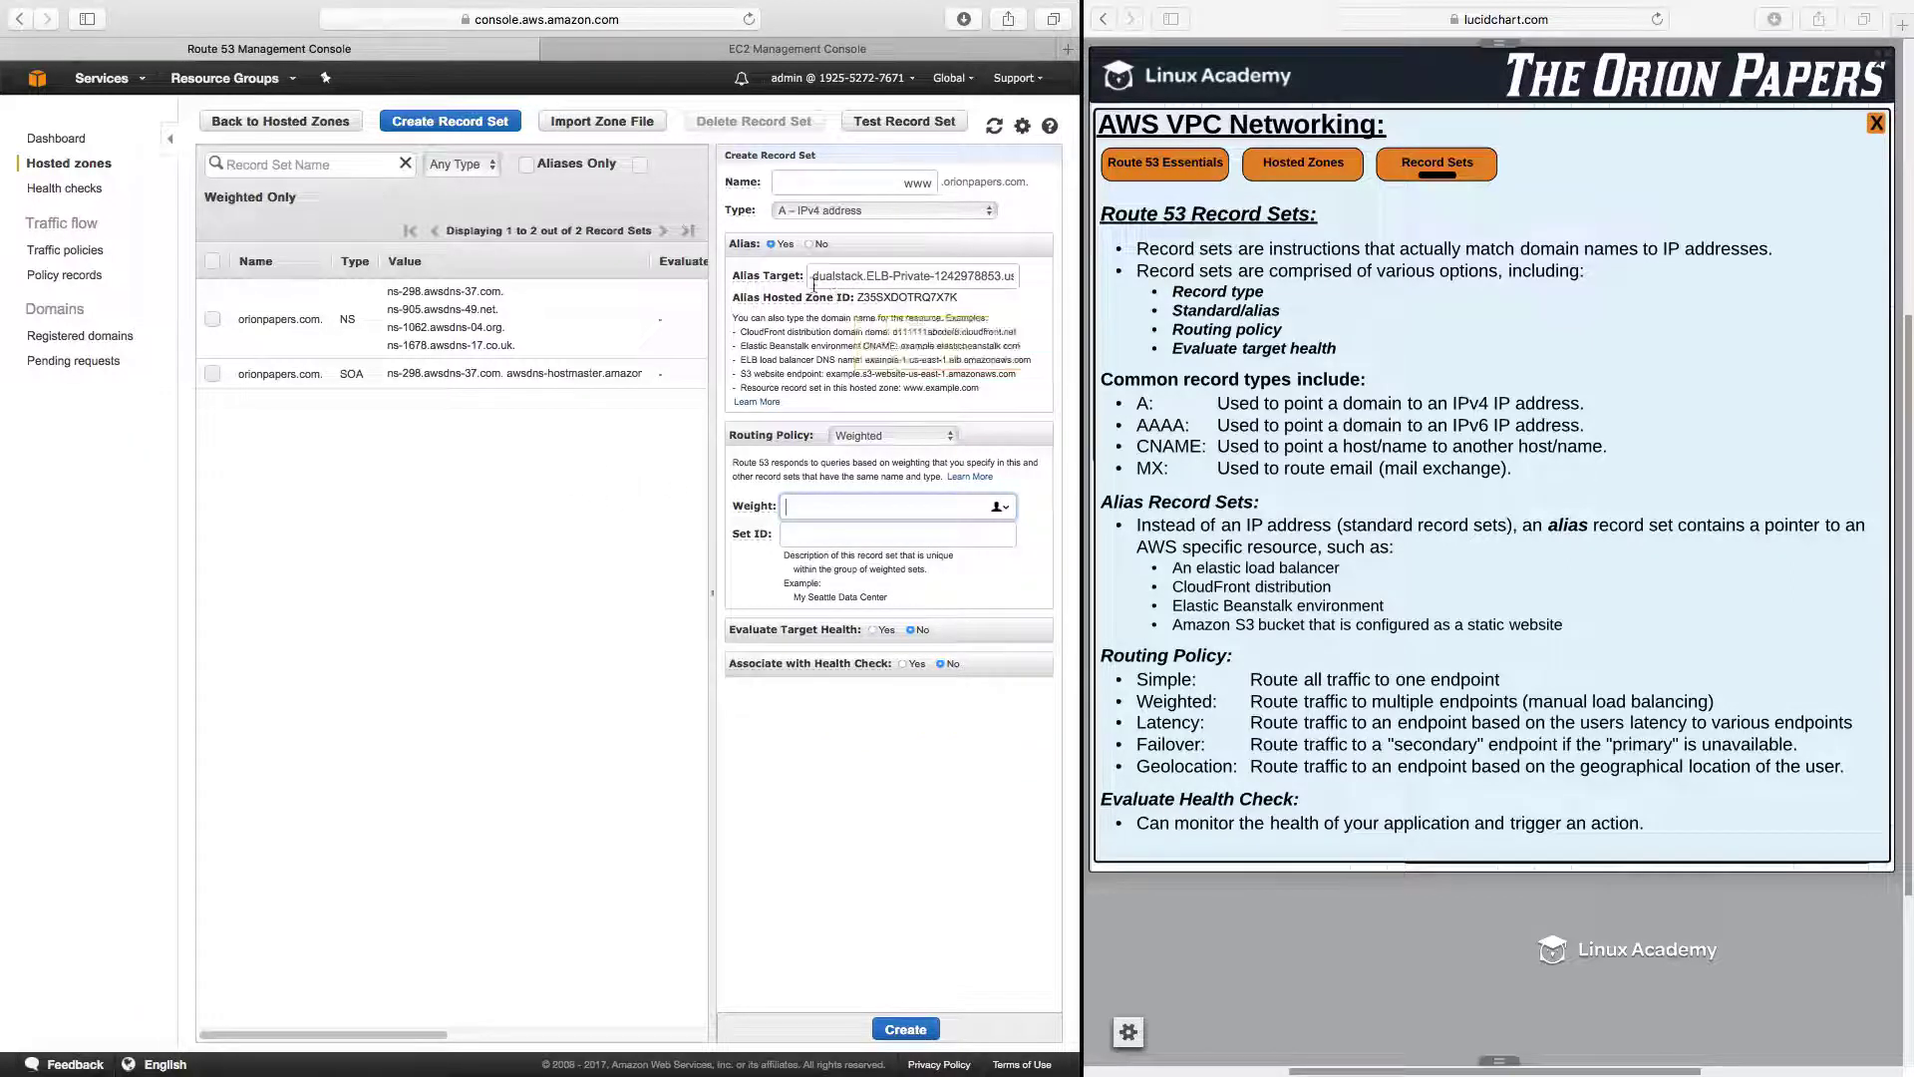
pyautogui.click(857, 443)
pyautogui.click(859, 419)
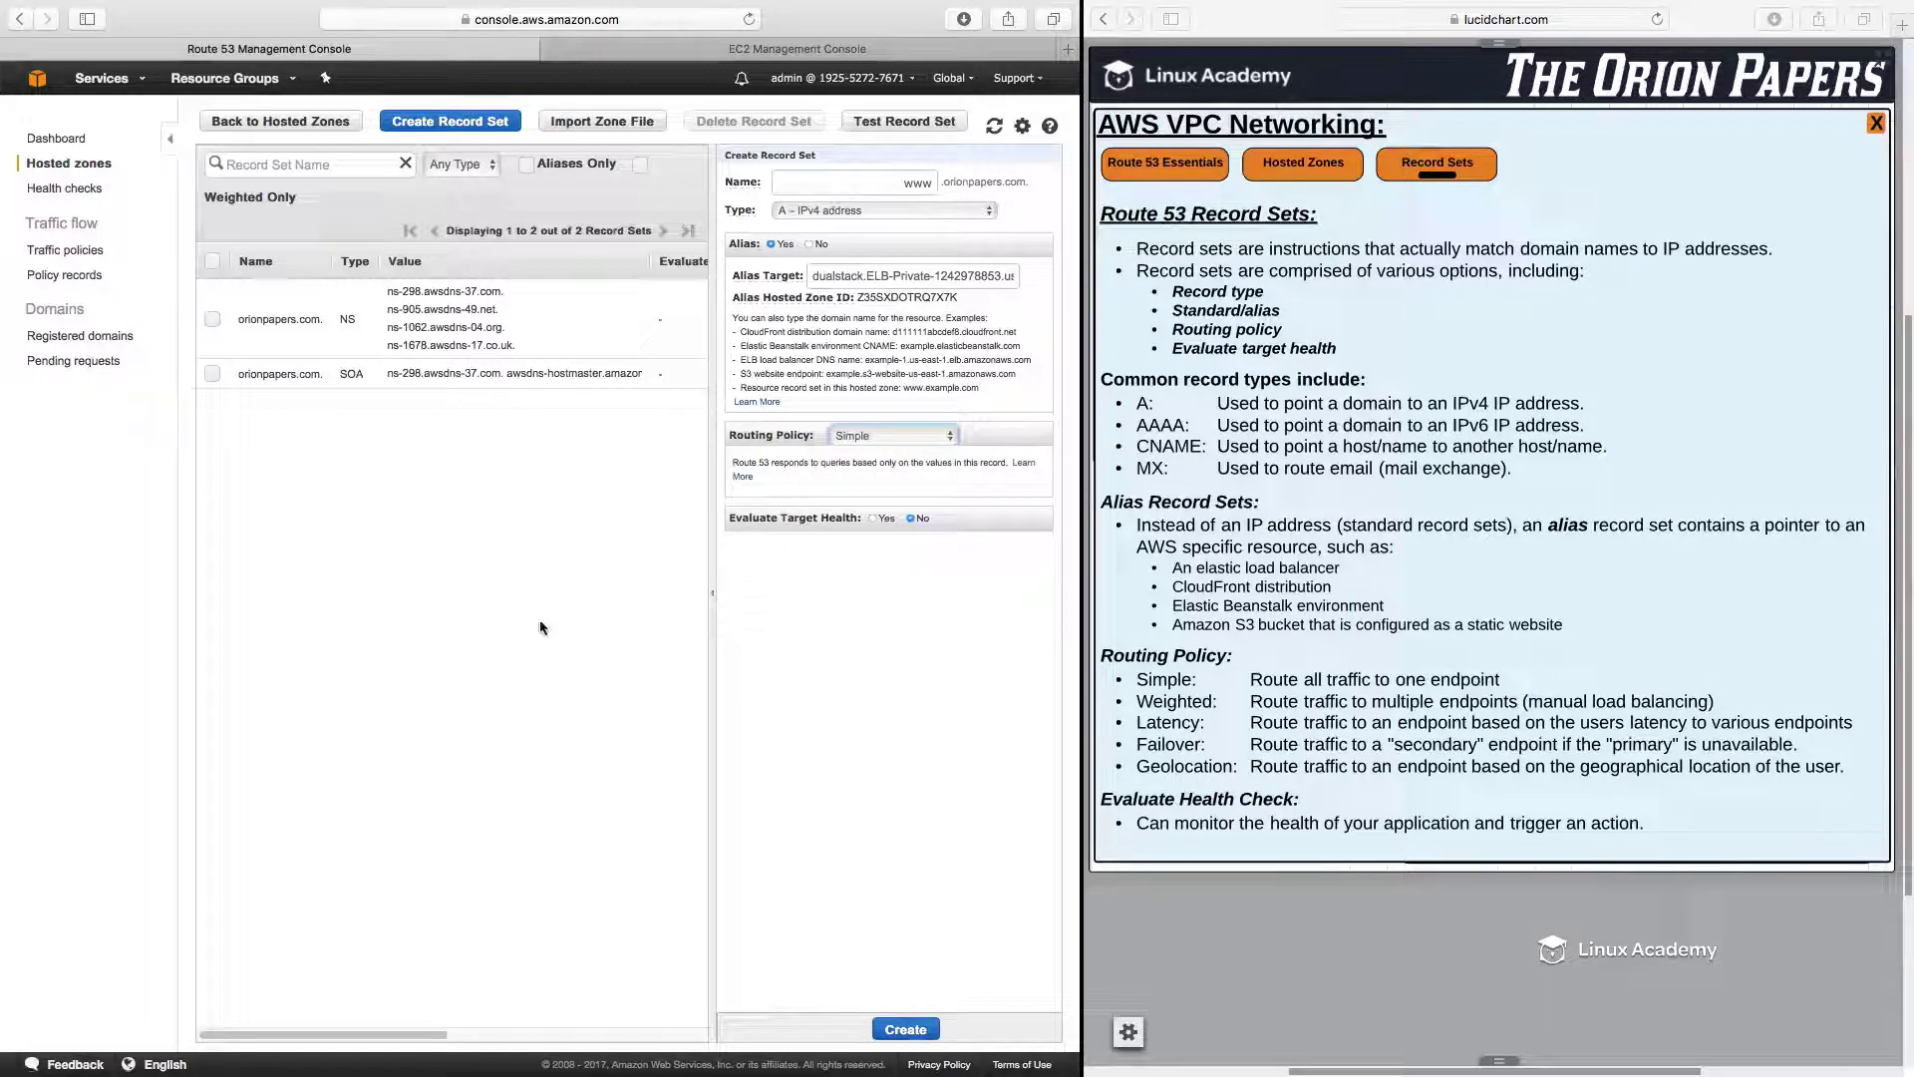
# Step: Create the www alias record set in the orionpapers.com hosted zone
pyautogui.click(878, 184)
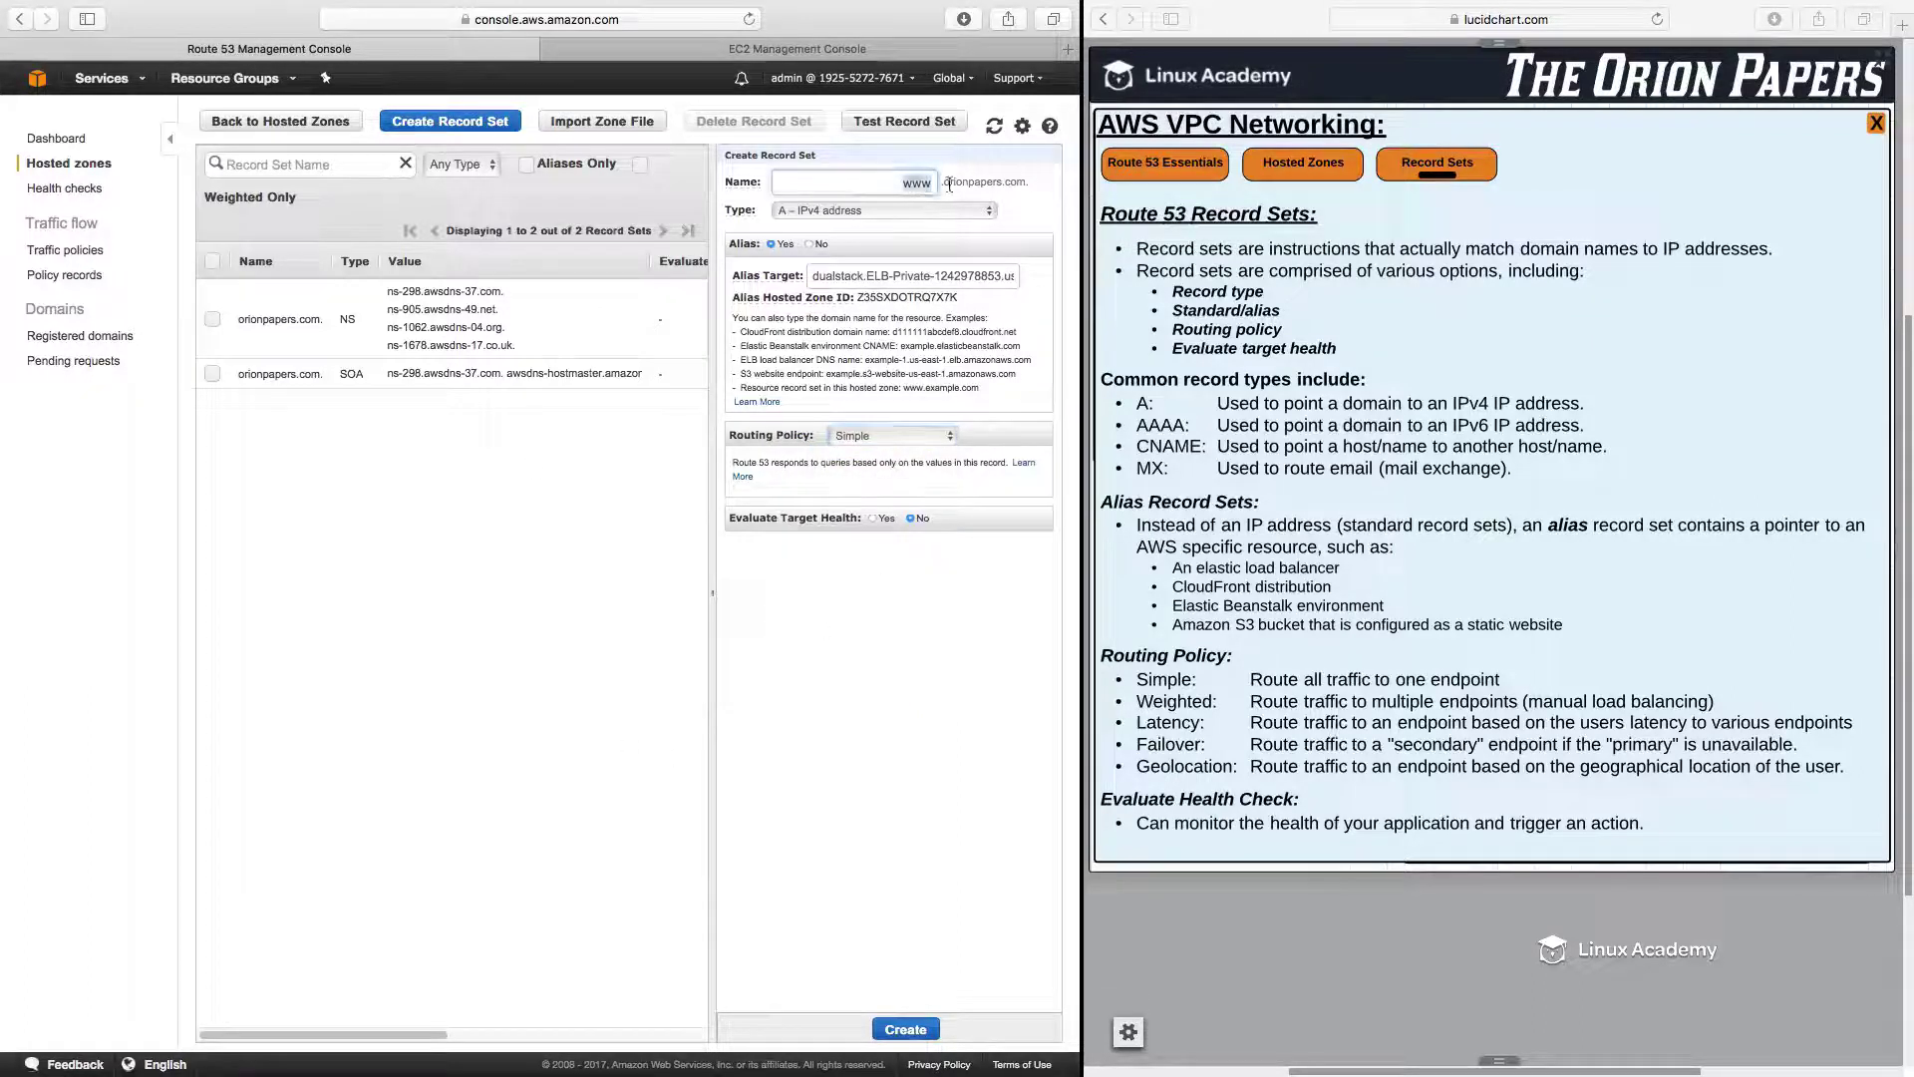
pyautogui.click(904, 1031)
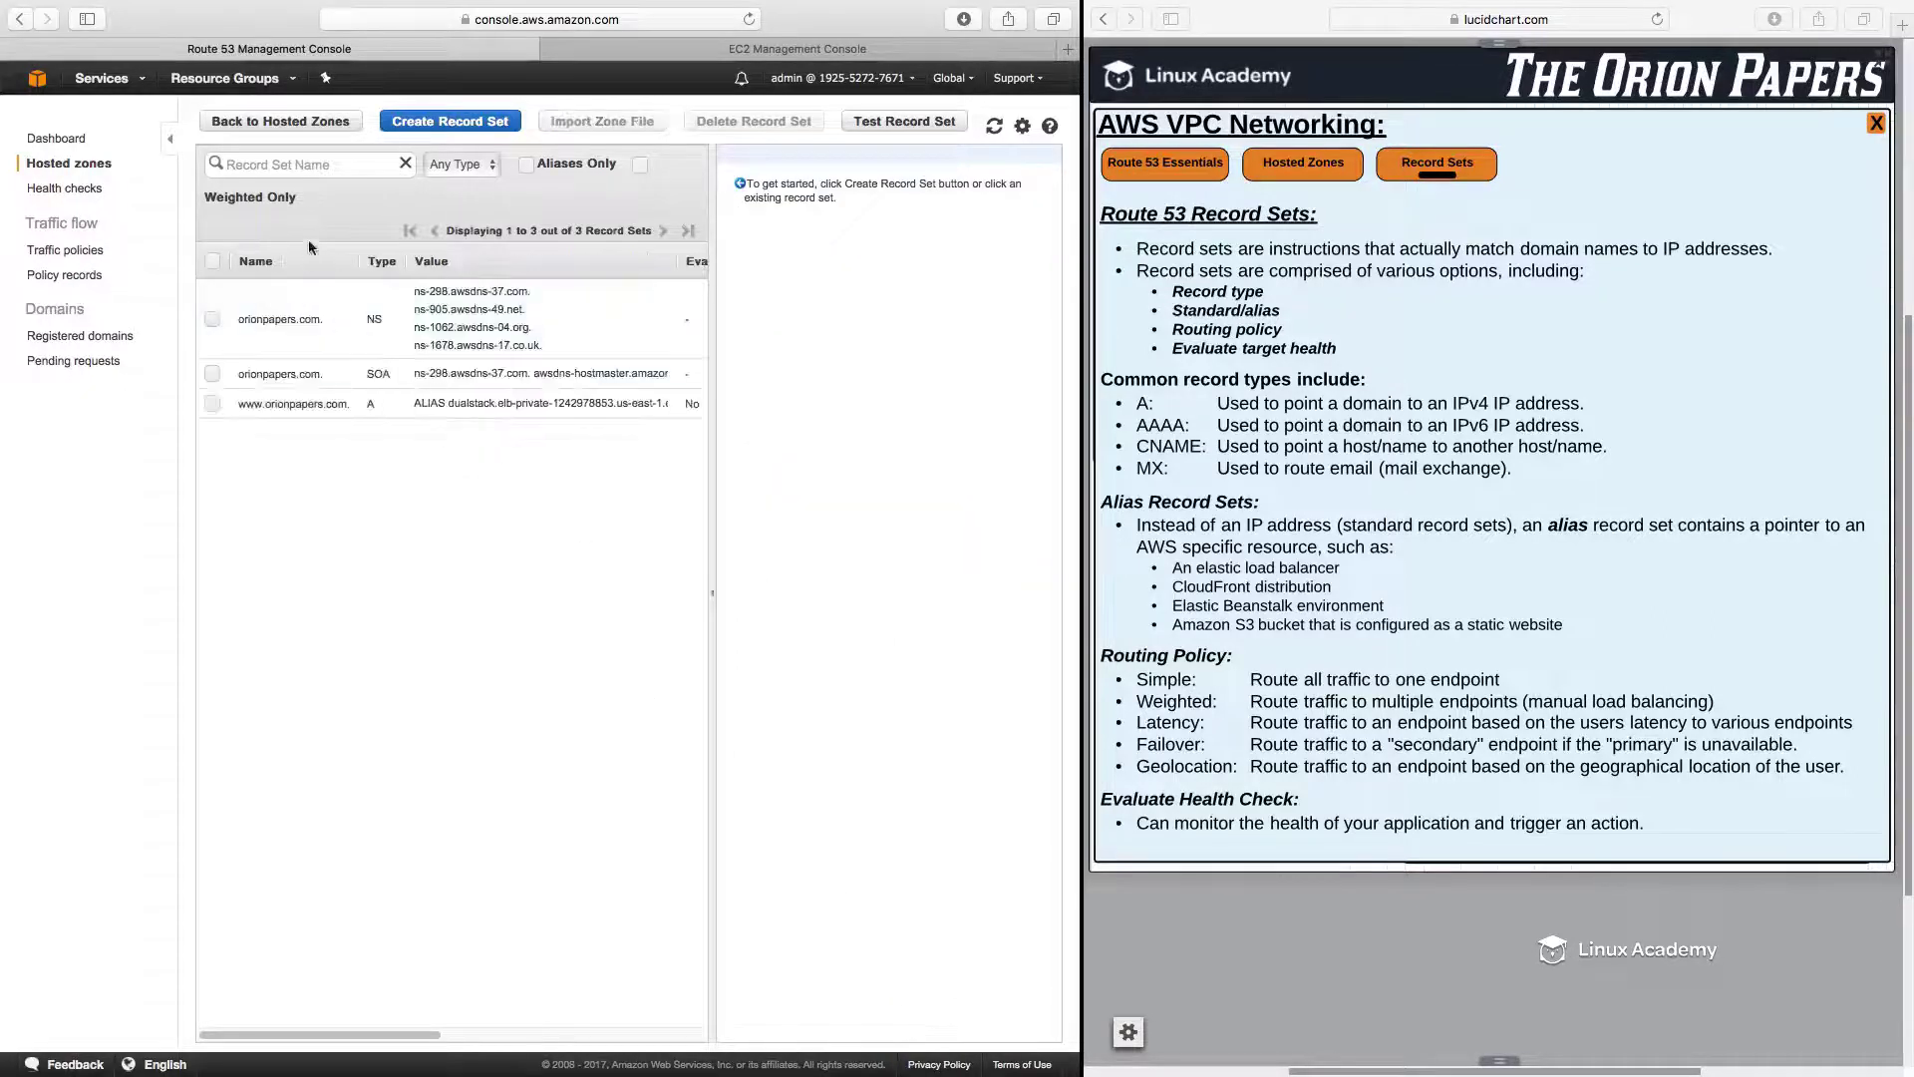
# Step: Create a type A alias record set with a blank name for orionpapers.com, targeting the ELB-Private load balancer with Simple routing
pyautogui.click(408, 122)
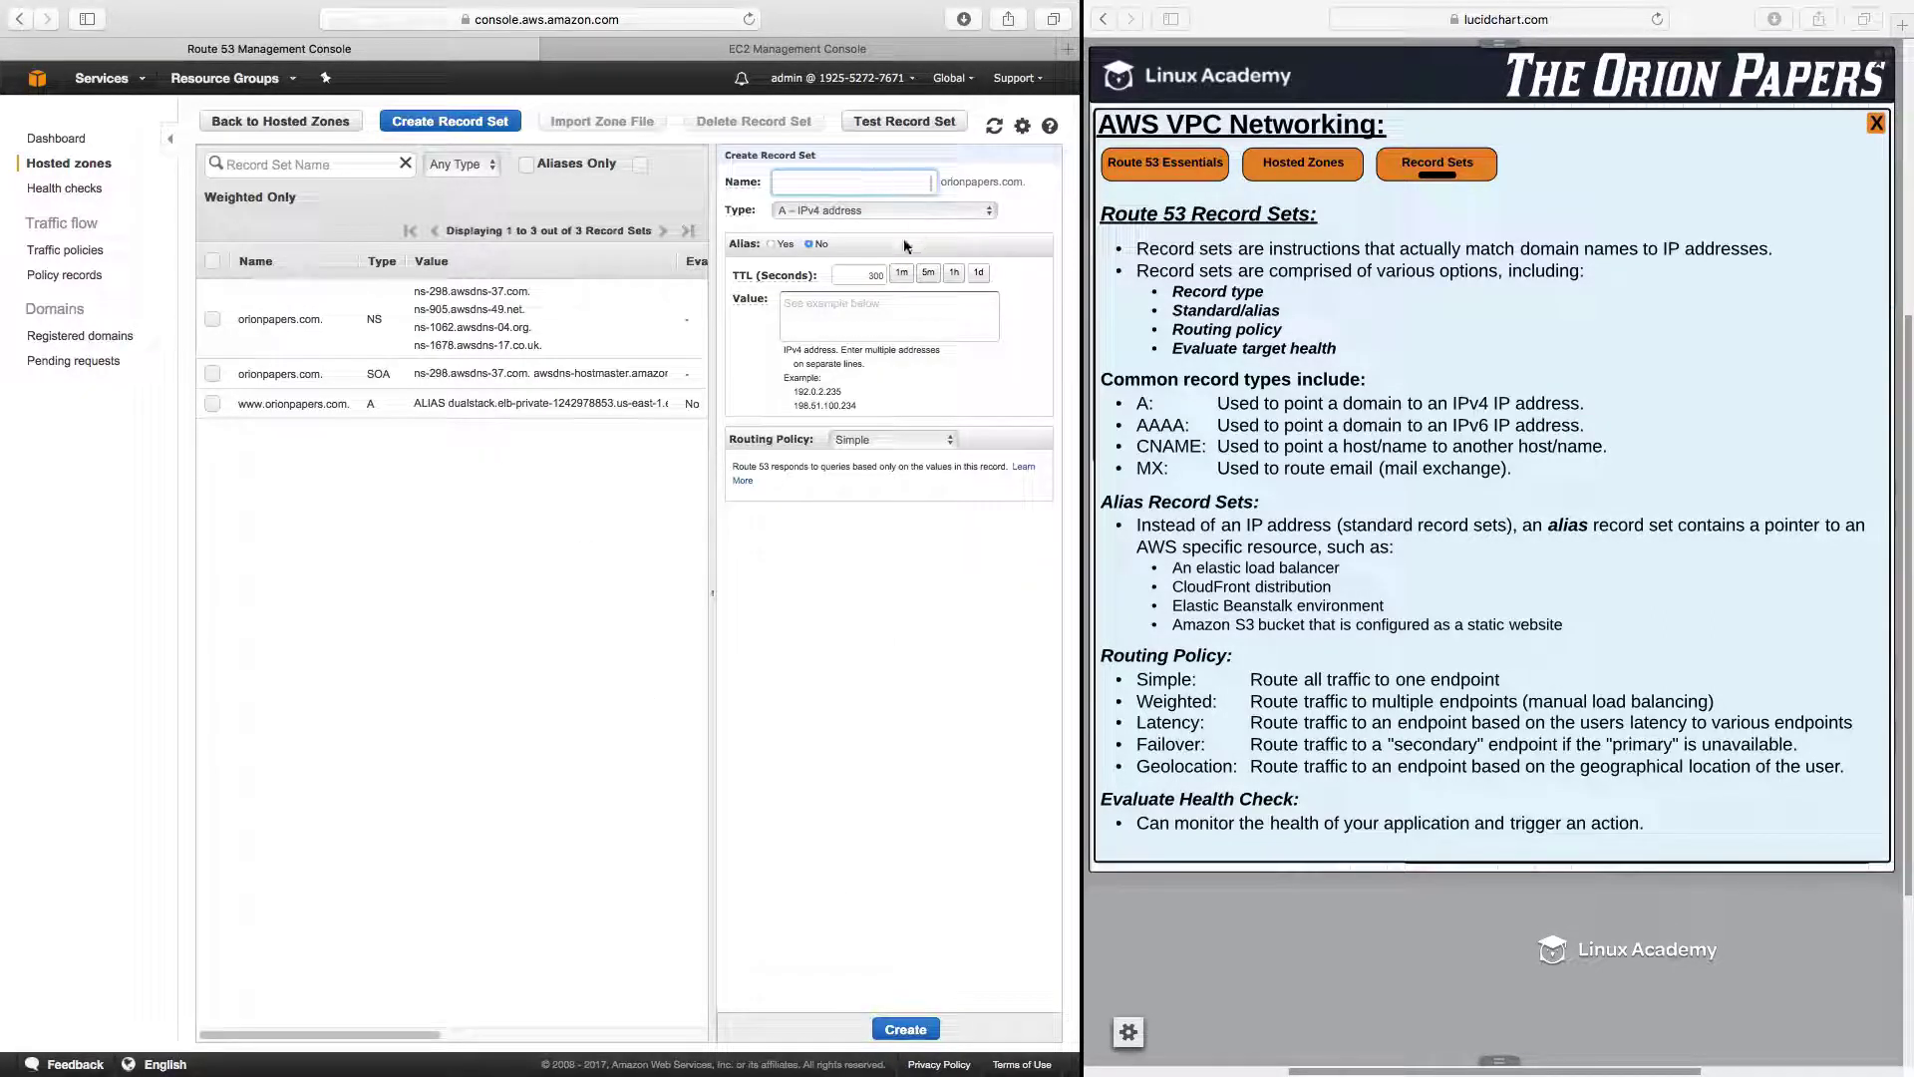
pyautogui.click(770, 243)
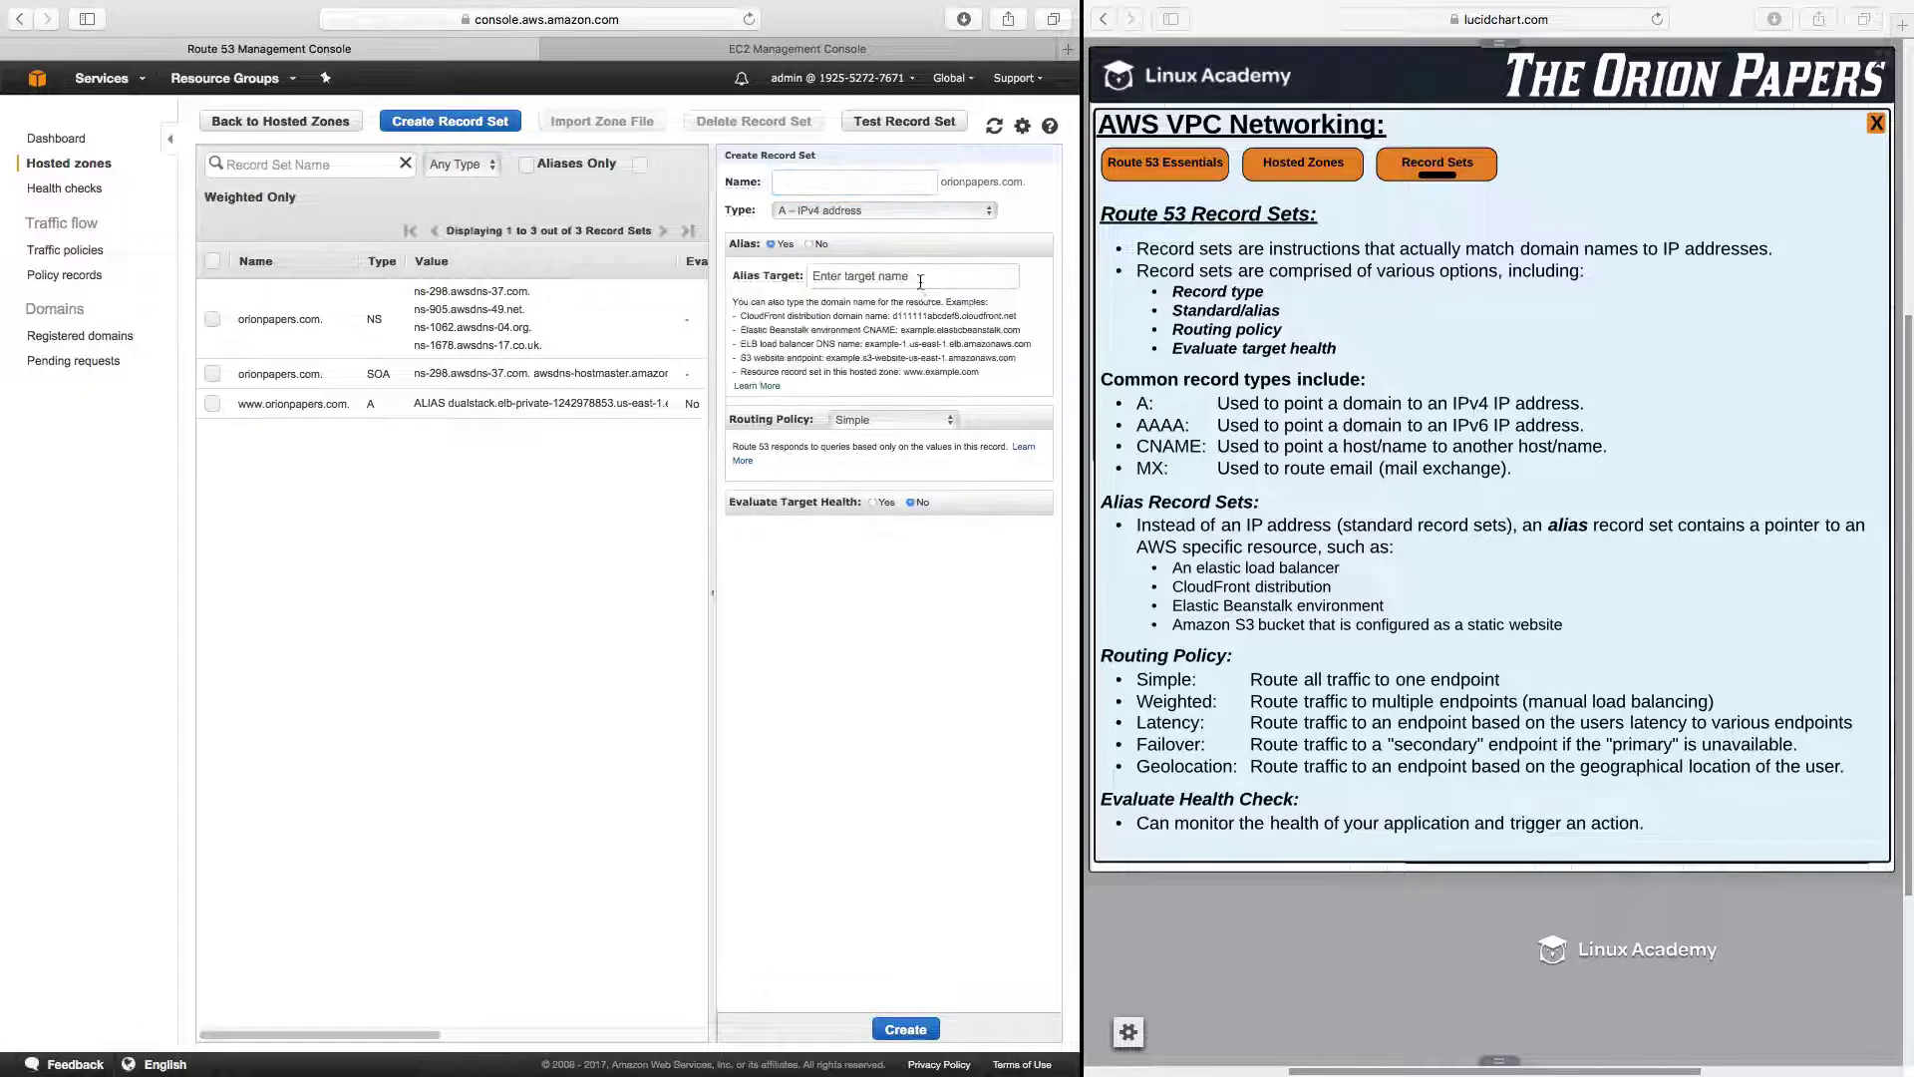
pyautogui.click(916, 283)
pyautogui.click(890, 392)
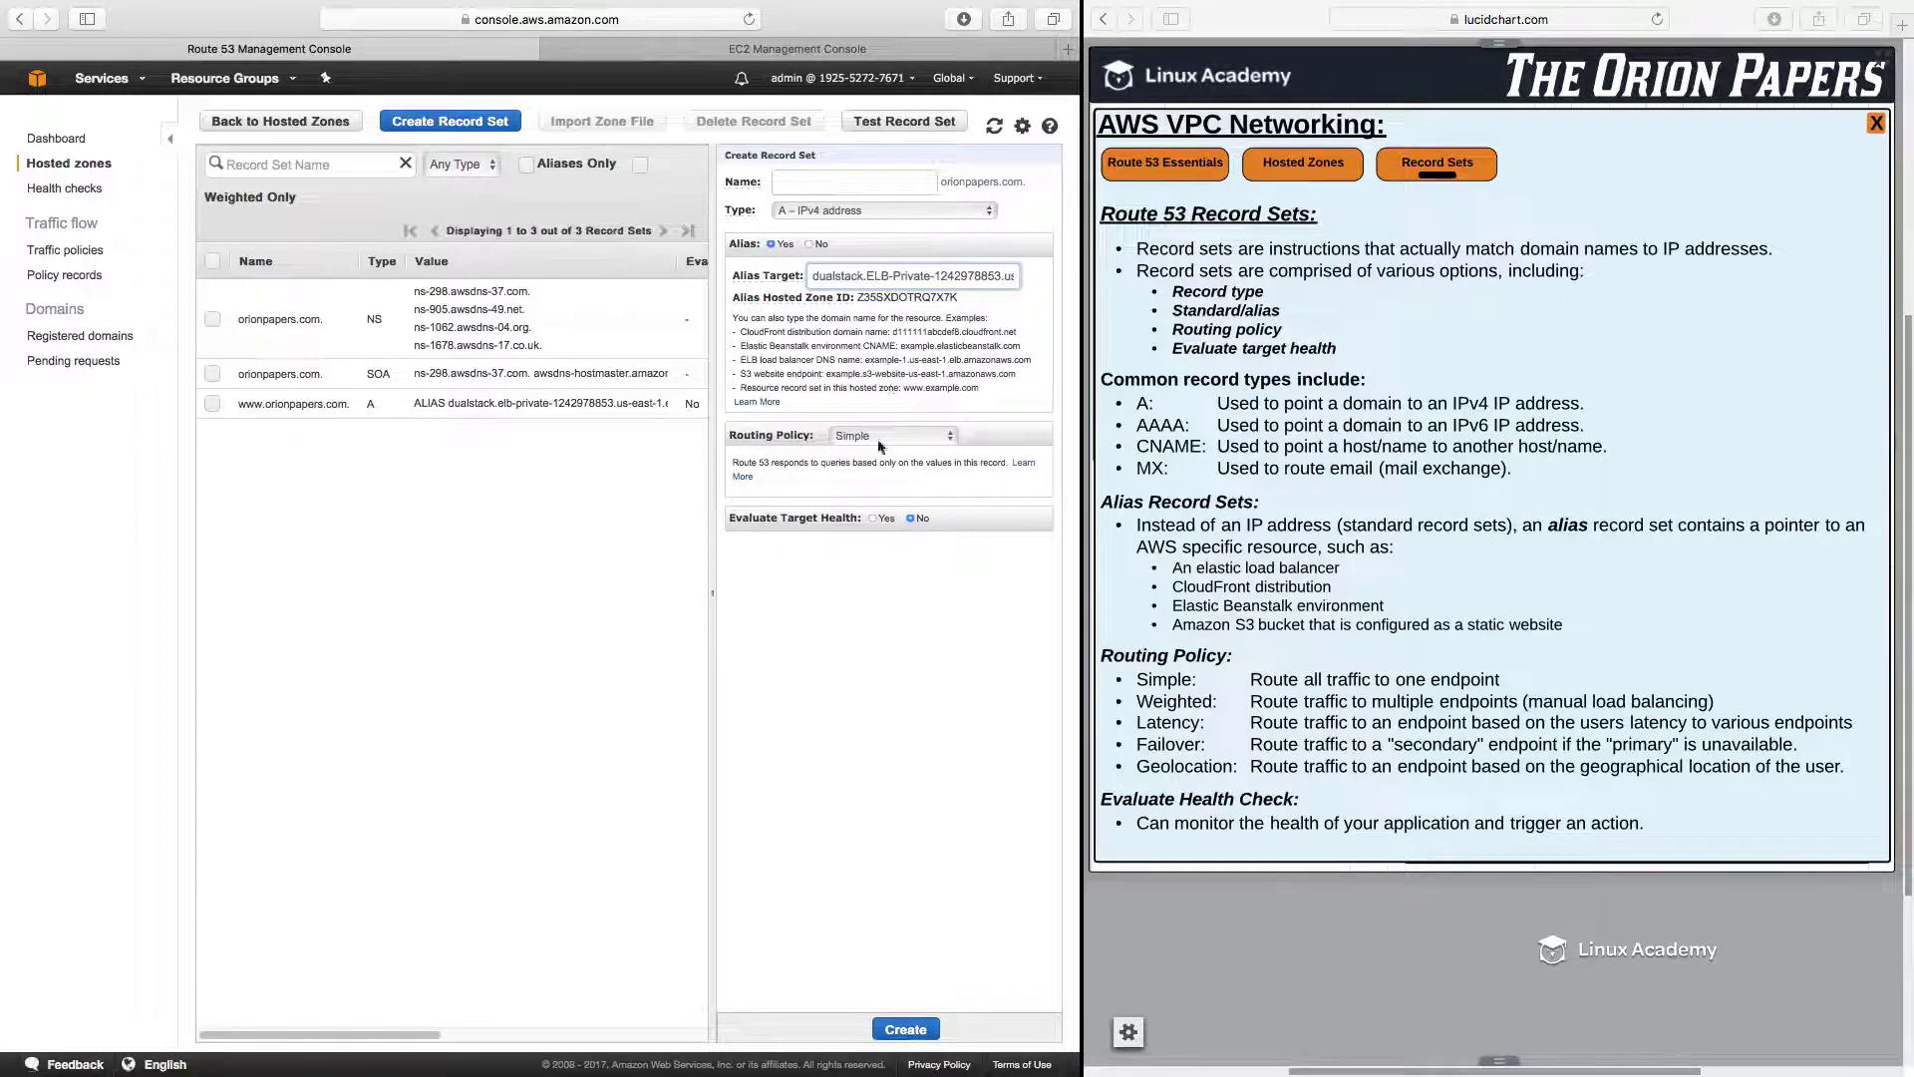
pyautogui.click(905, 1028)
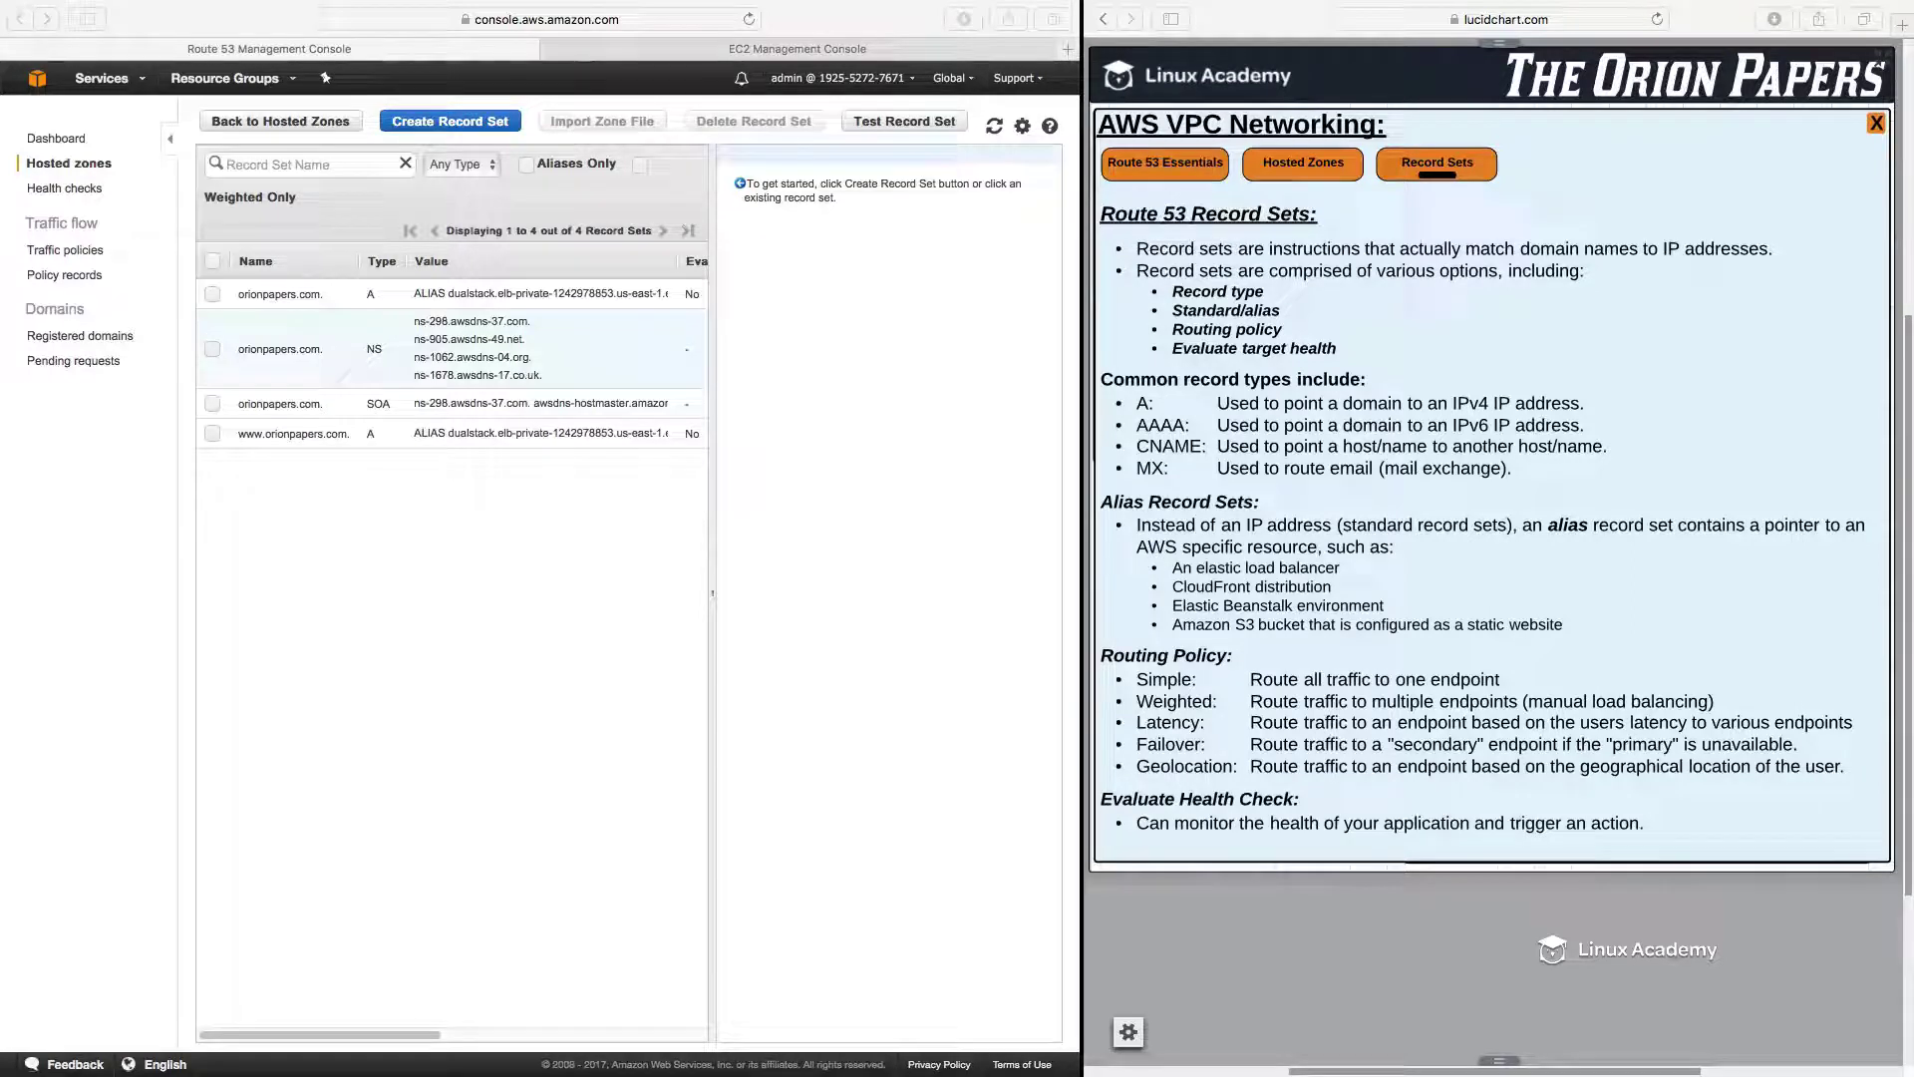
# Step: Test the new DNS records by loading the orionpapers.com site in a new tab, and return to the Route 53 record sets
pyautogui.click(1069, 57)
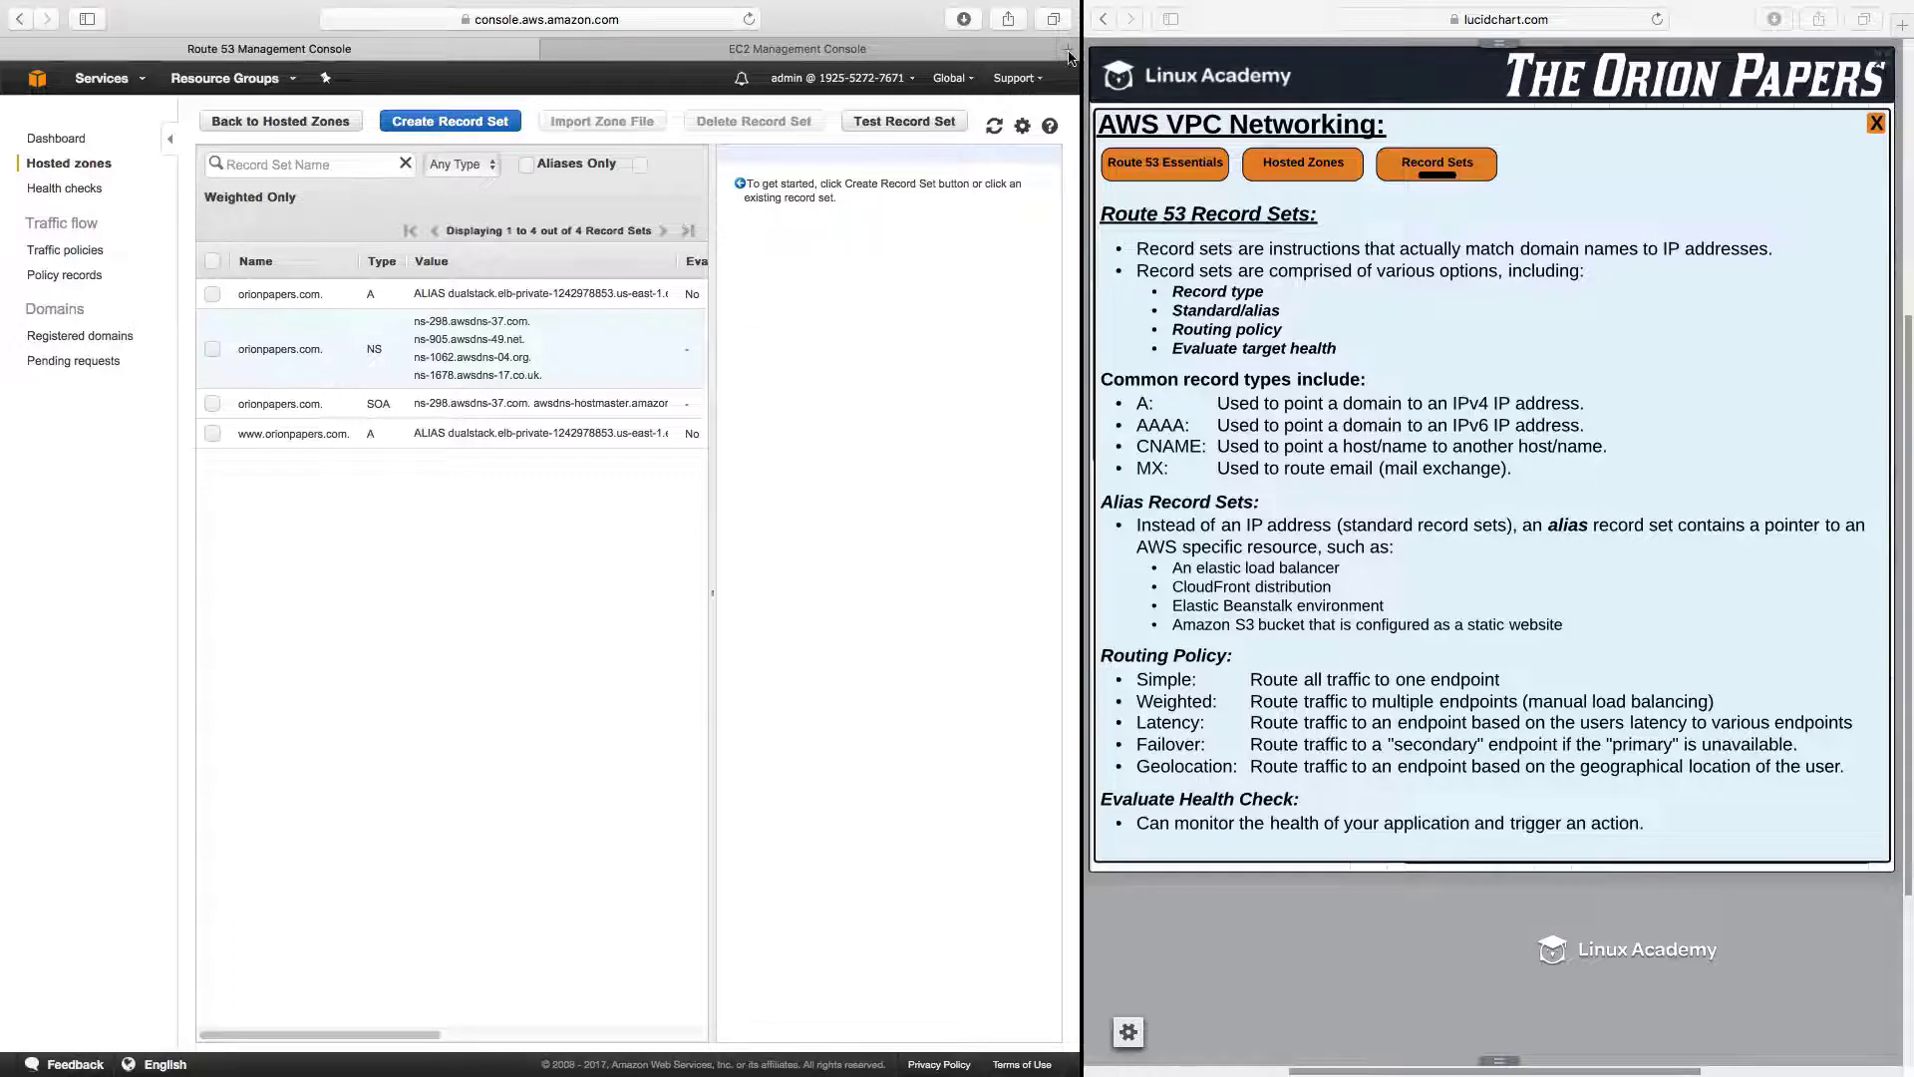
pyautogui.press('super+t')
pyautogui.write('http://www.orionpapers.com')
pyautogui.press('Return')
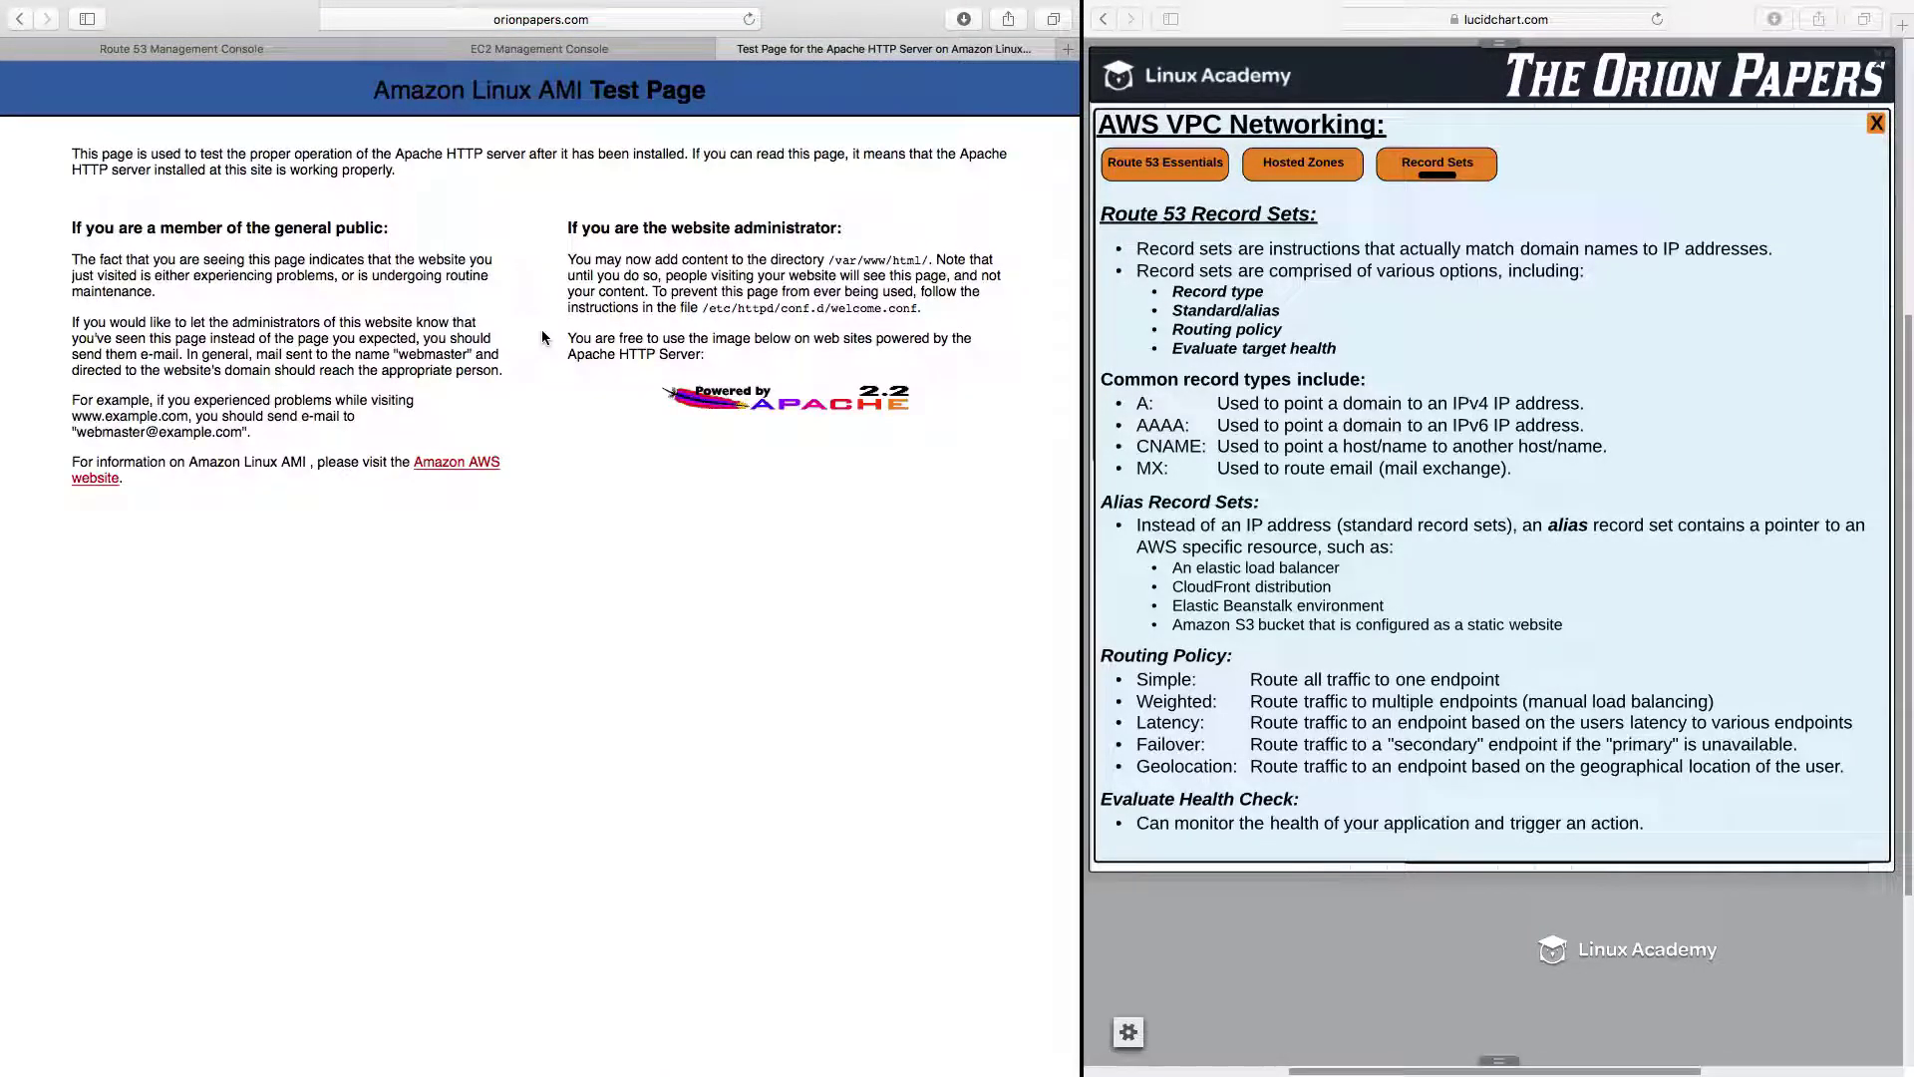
pyautogui.click(343, 50)
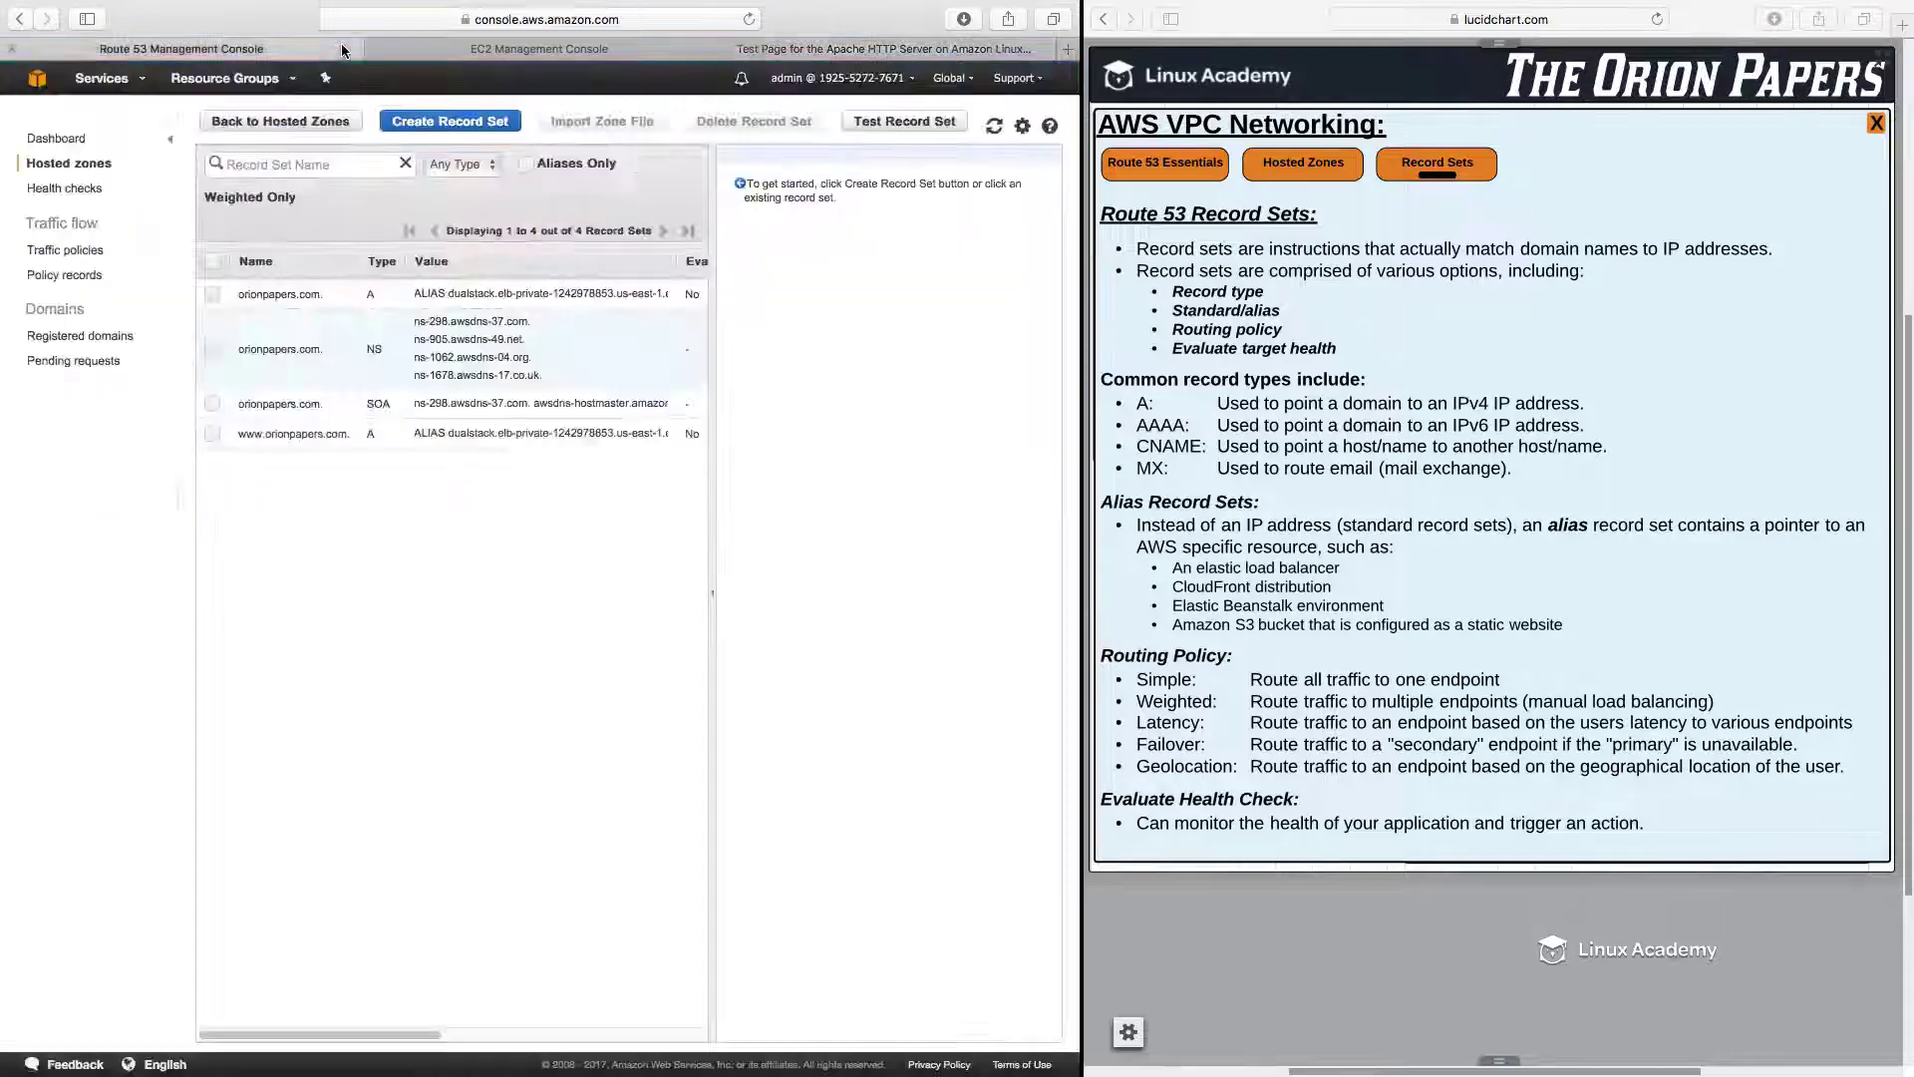
# Step: Close the Record Sets notes in the Orion Papers diagram, review VPC 1's basic and highly available configurations, and return to the networking overview
pyautogui.click(1875, 127)
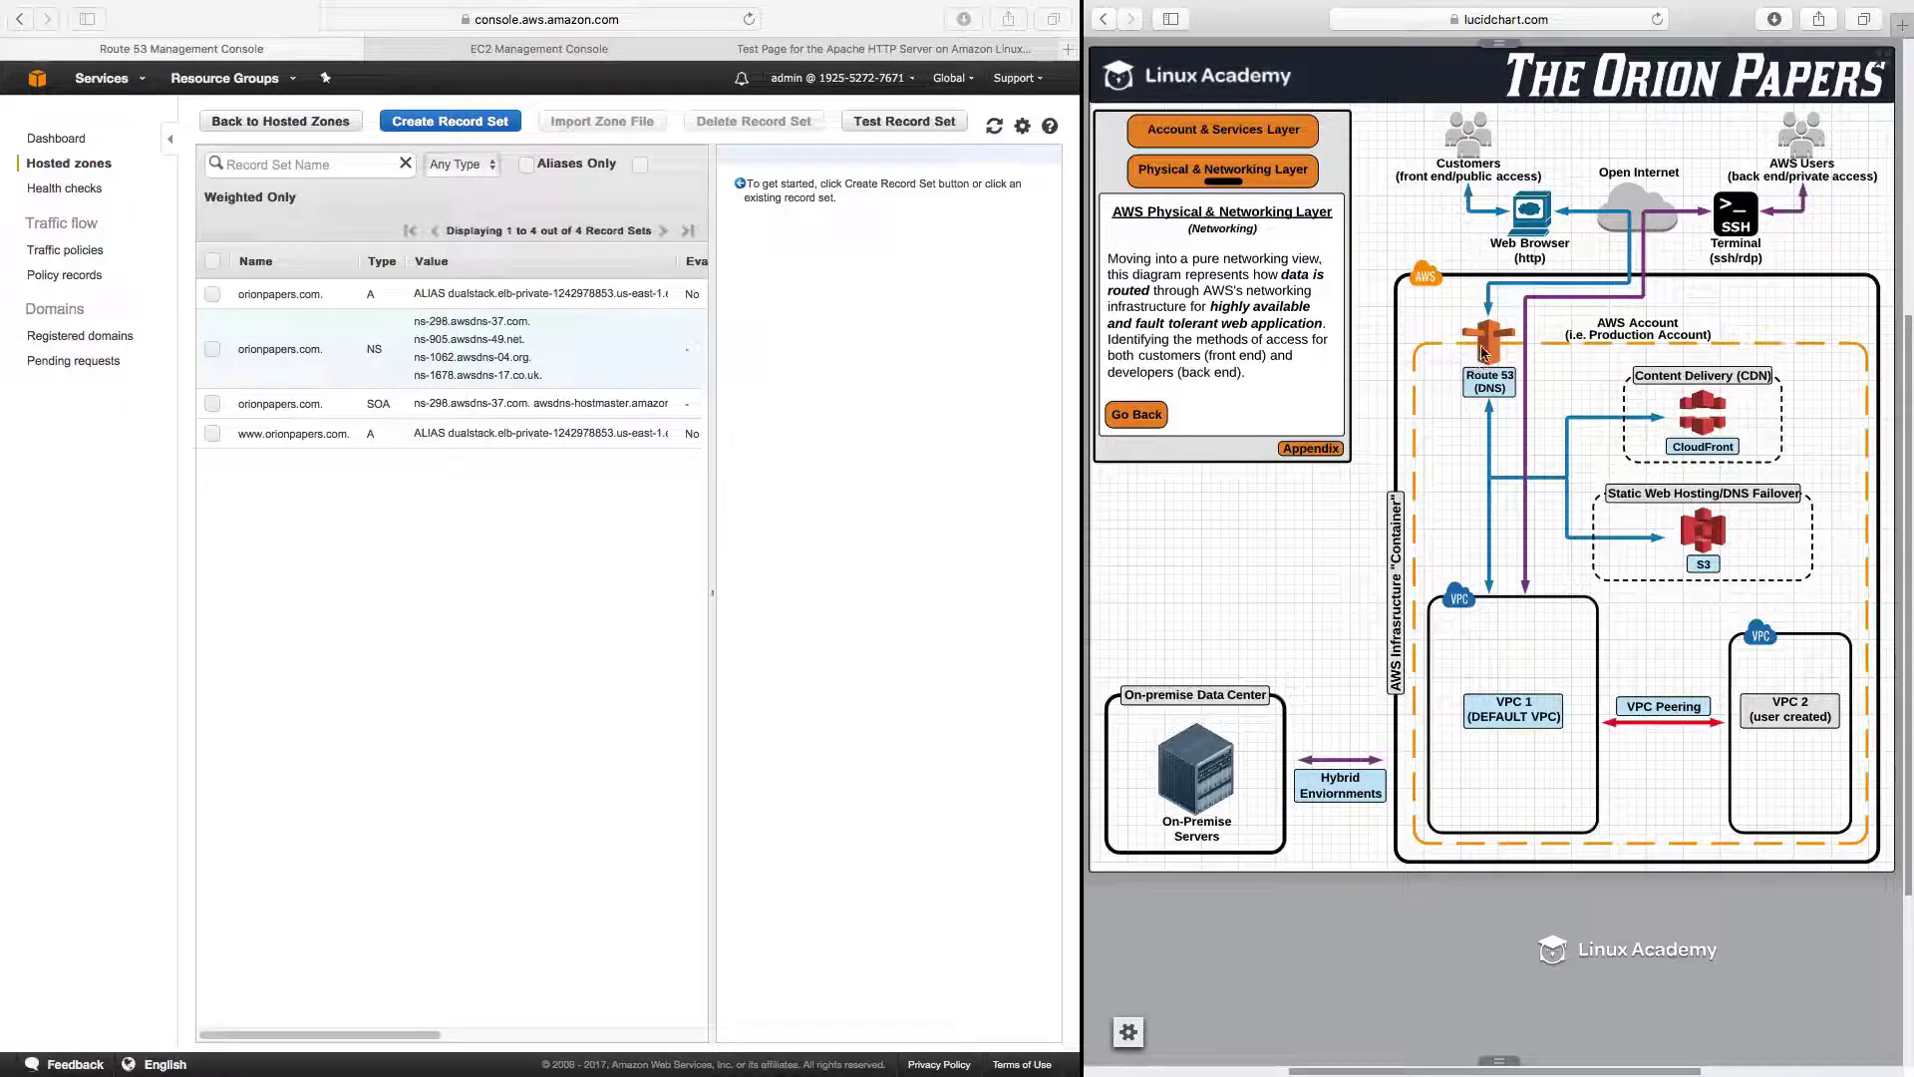
pyautogui.click(1505, 713)
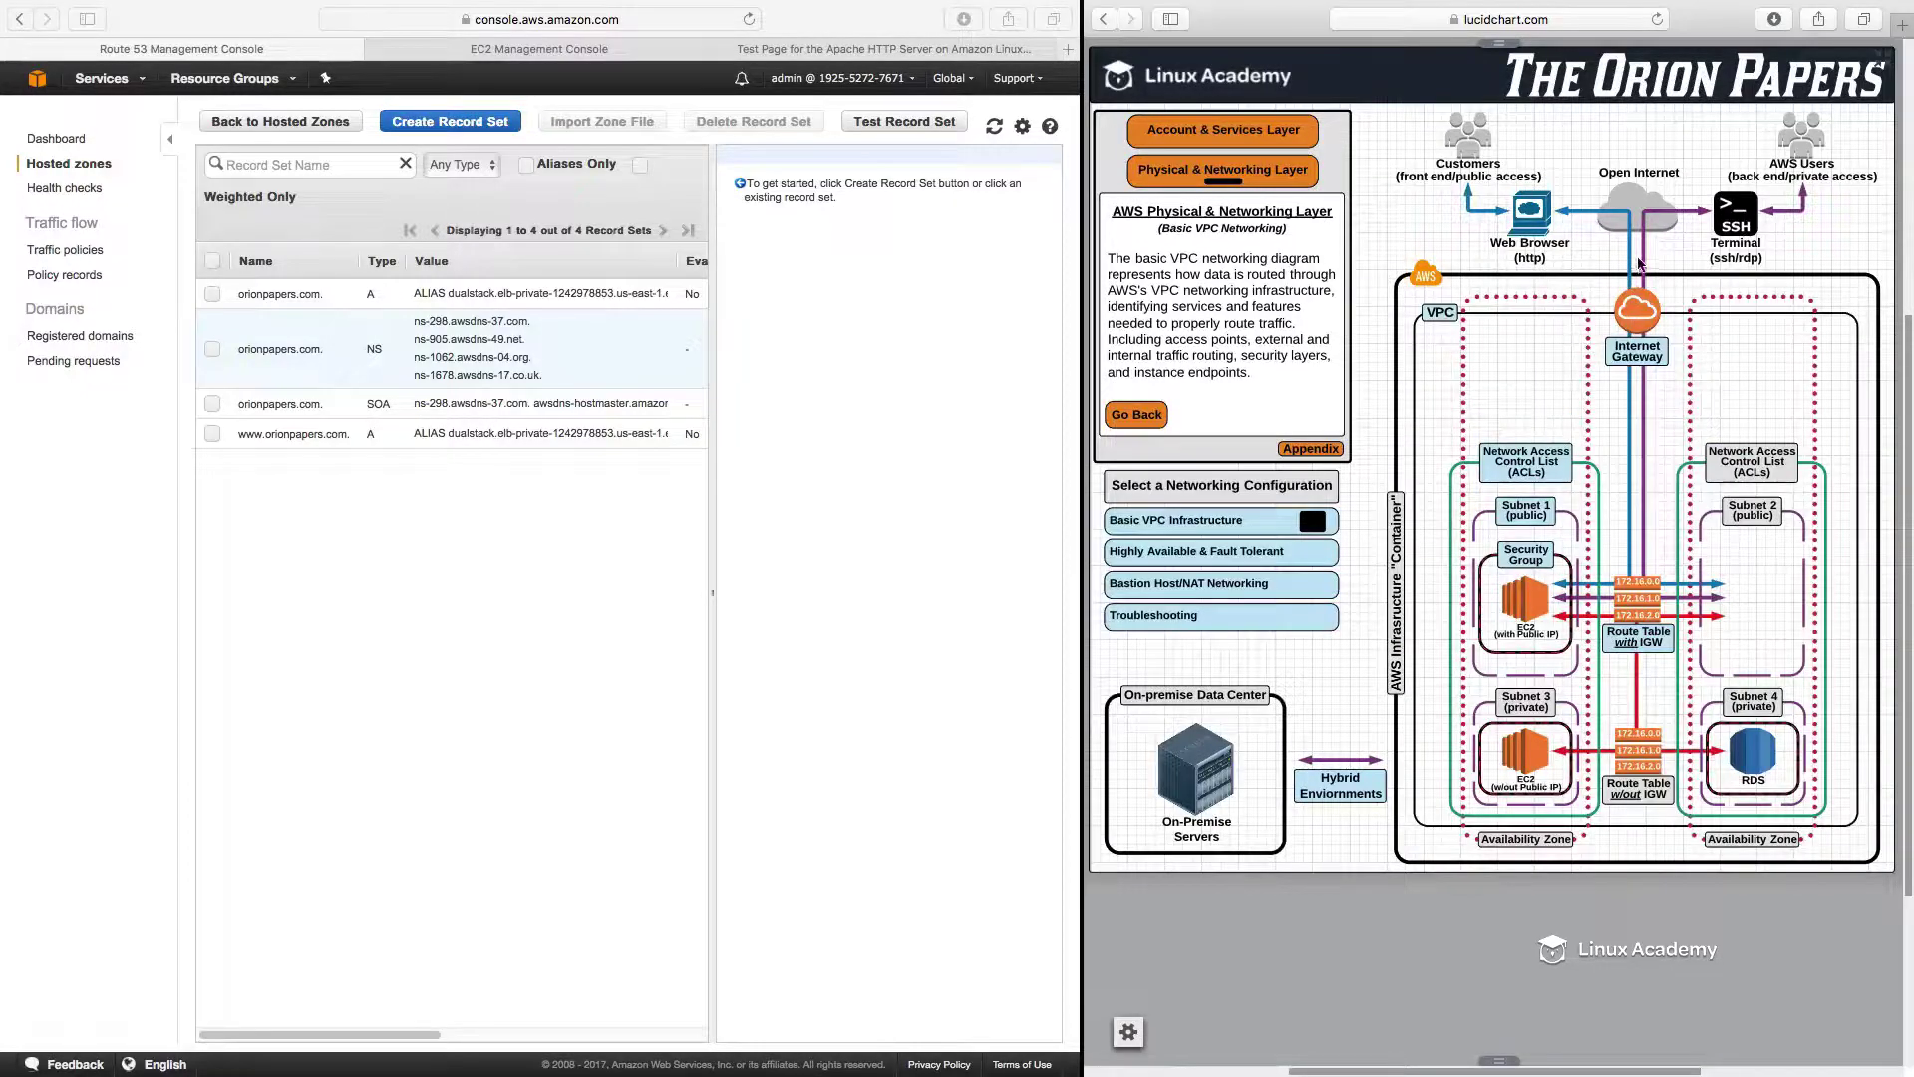
pyautogui.click(1281, 551)
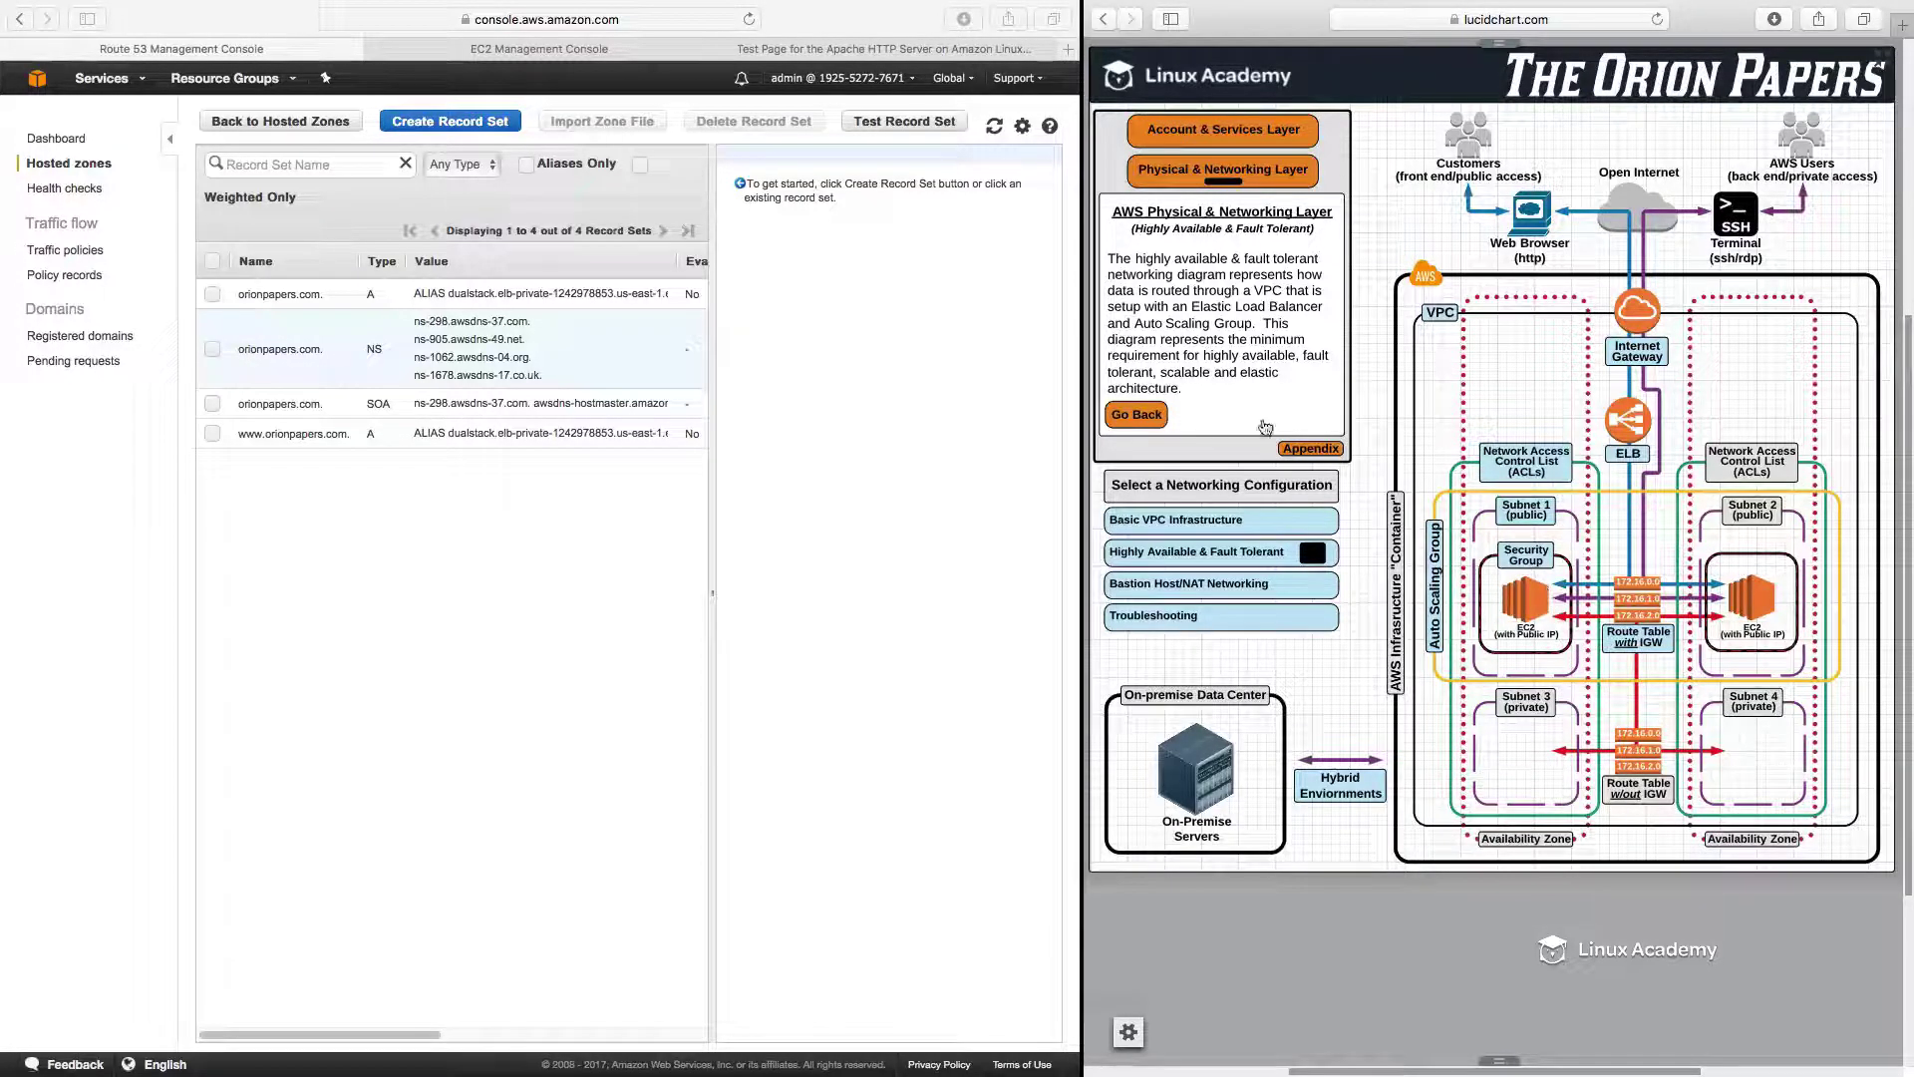
pyautogui.click(1176, 519)
pyautogui.click(1154, 417)
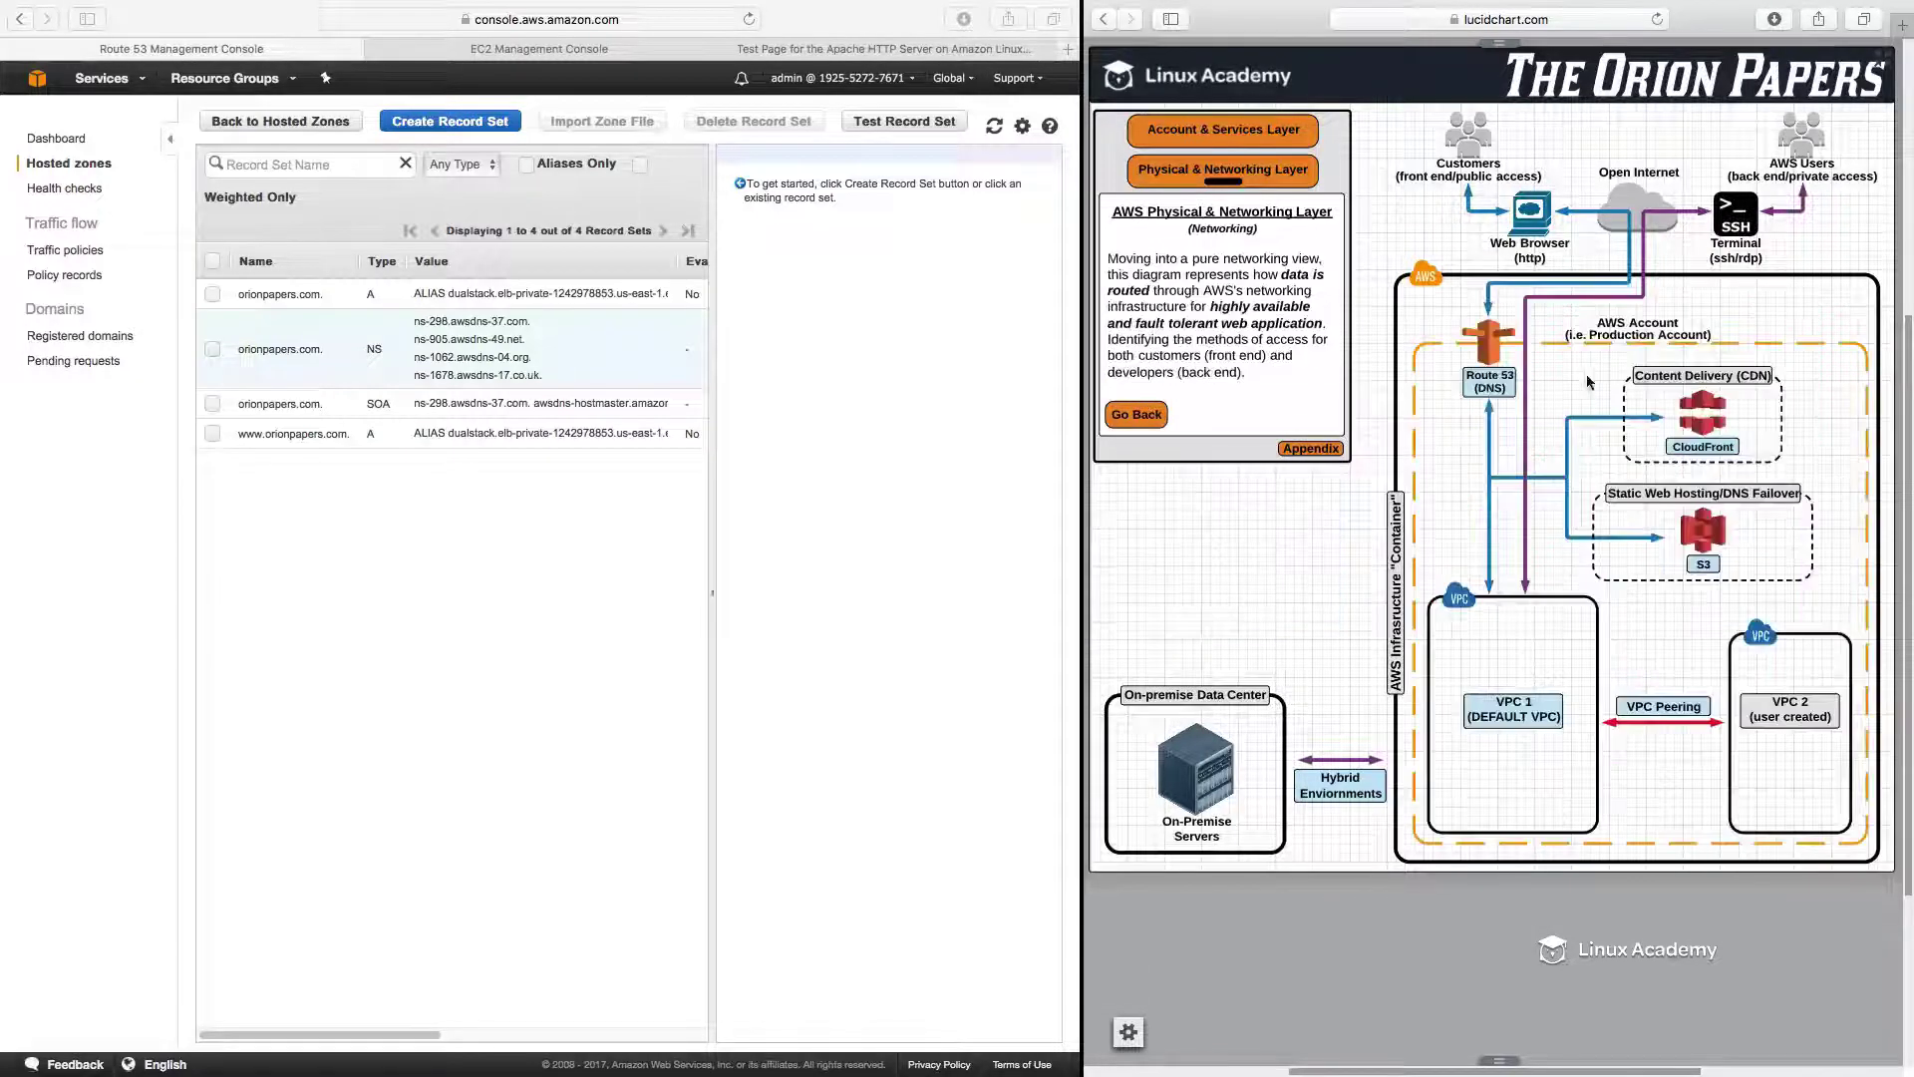